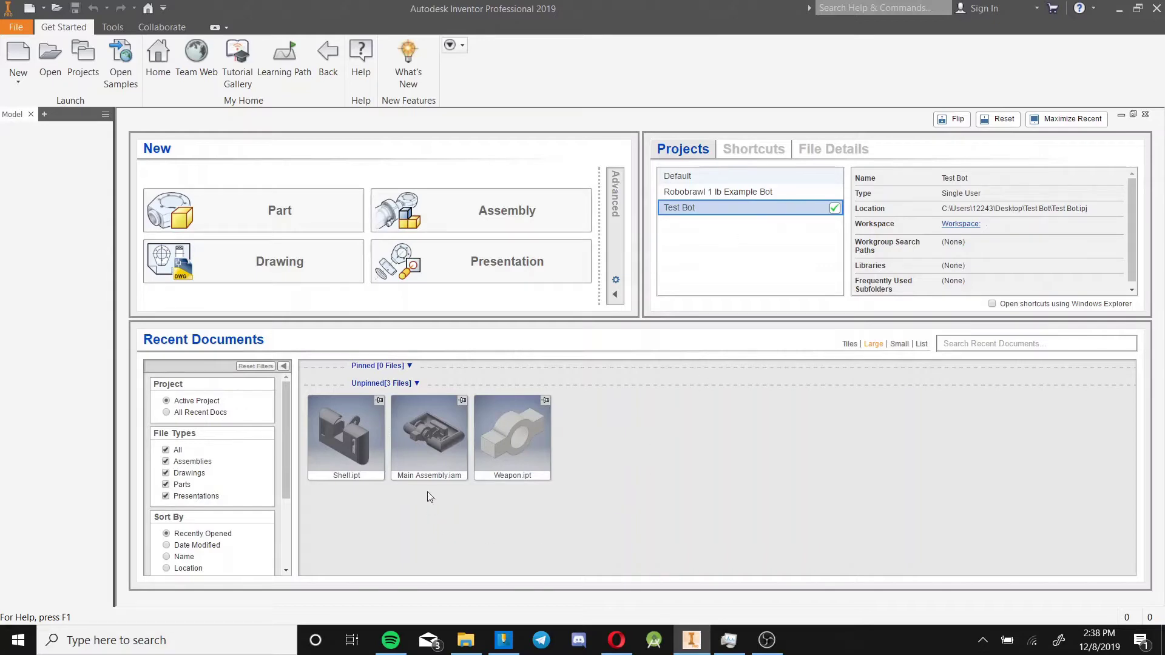
Open Main Assembly.iam from the recent documents and bring the whole robot into view
{"action": "double_click", "coordinate": [424, 456]}
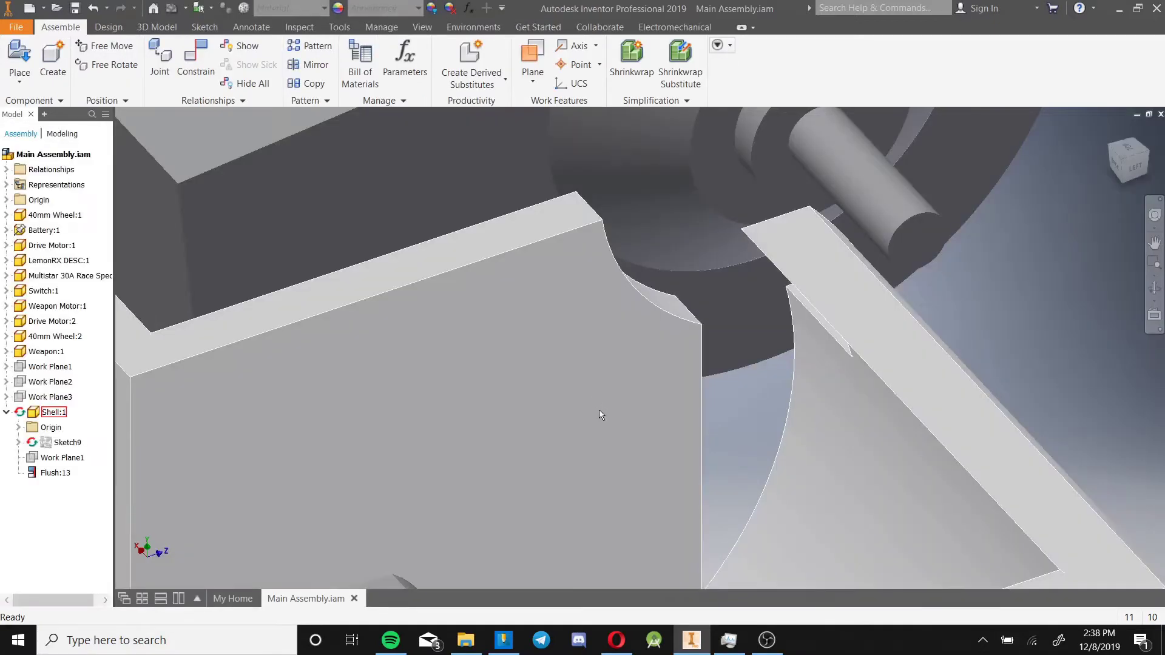
{"action": "scroll", "coordinate": [607, 418], "scroll_direction": "up", "scroll_amount": 5}
{"action": "middle_click_drag", "start_coordinate": [669, 447], "coordinate": [563, 496], "text": "shift"}
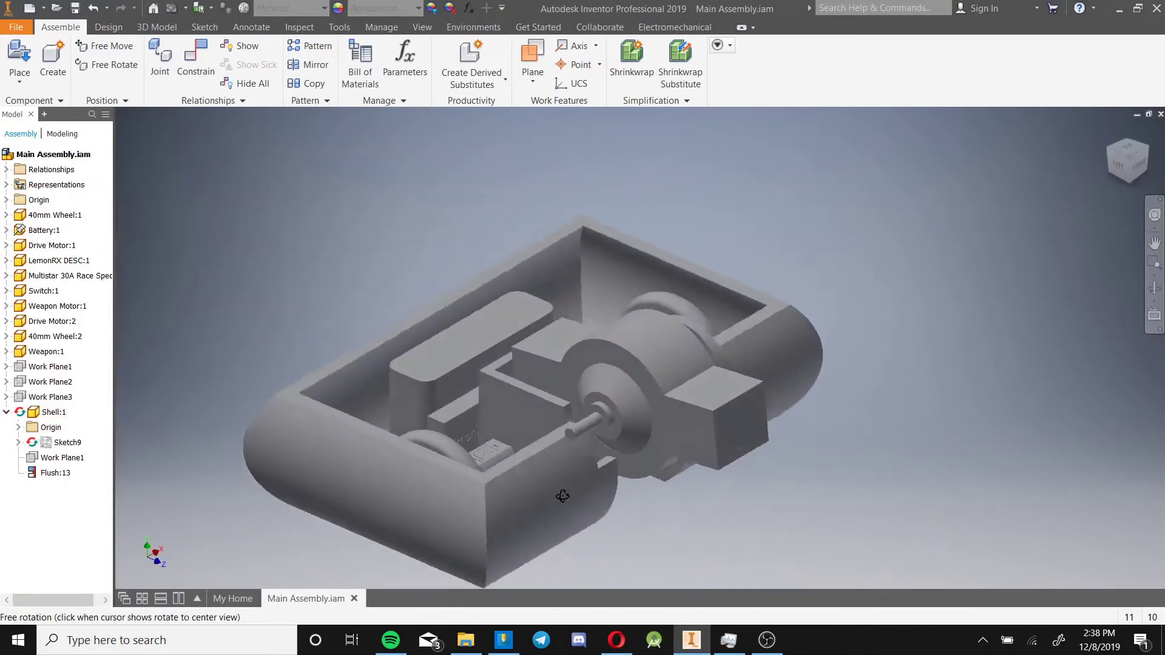
Set the assembly's visual style to Shaded with Edges and return to the assembly tools
{"action": "left_click", "coordinate": [423, 27]}
{"action": "left_click", "coordinate": [187, 60]}
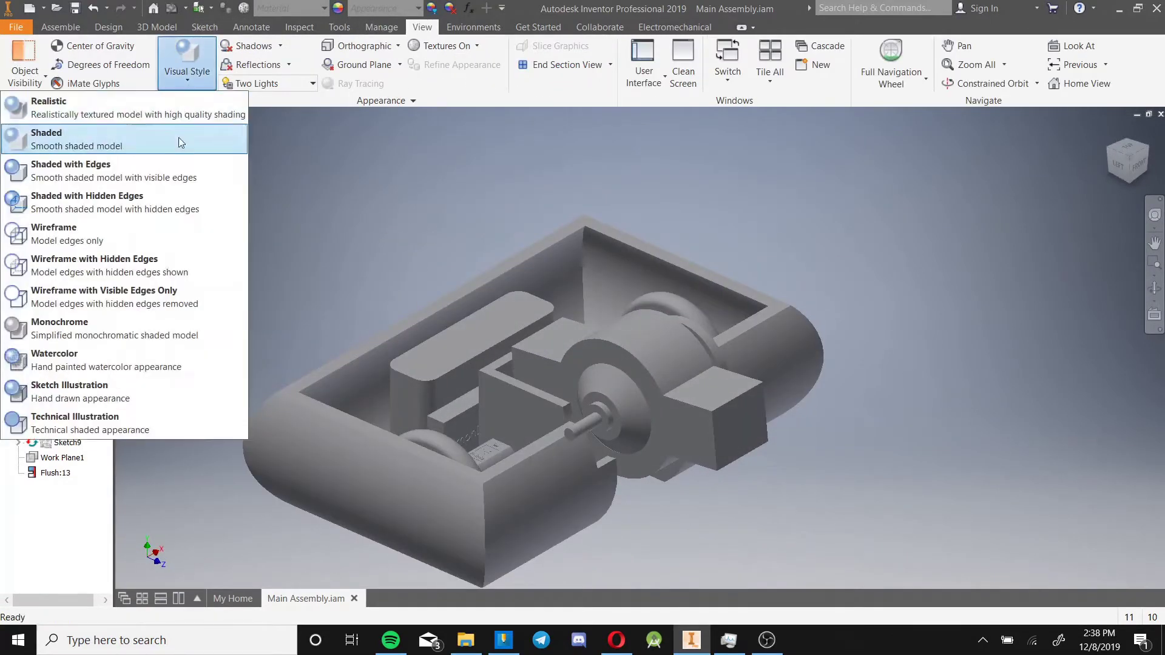
{"action": "left_click", "coordinate": [152, 146]}
{"action": "left_click", "coordinate": [61, 27]}
Create an in-place component named Top Plate from Standard.ipt, constrained to the shell's top rim face, and accept the style conflict
{"action": "middle_click_drag", "start_coordinate": [529, 336], "coordinate": [559, 389], "text": "shift"}
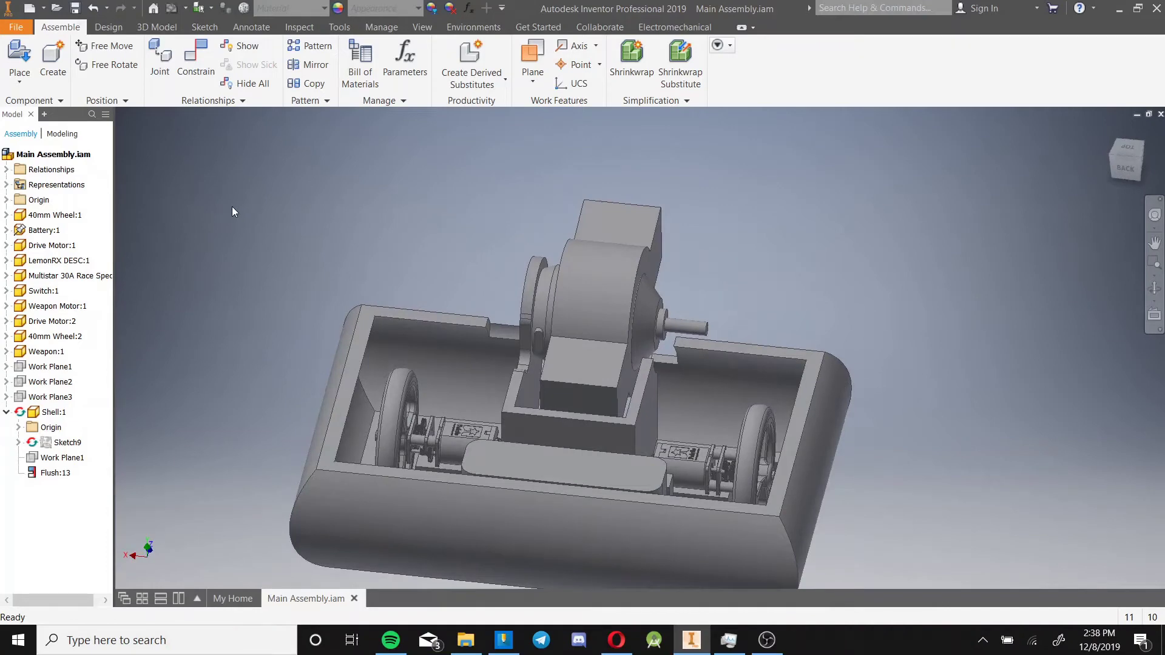
{"action": "left_click", "coordinate": [61, 59]}
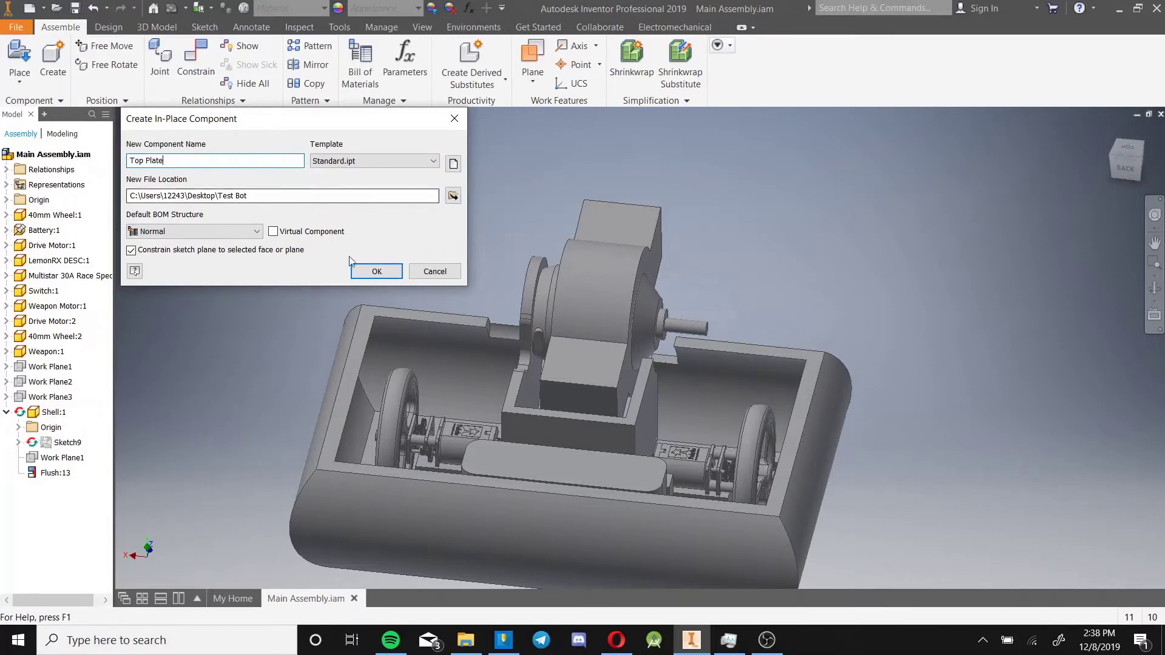
{"action": "left_click", "coordinate": [358, 270]}
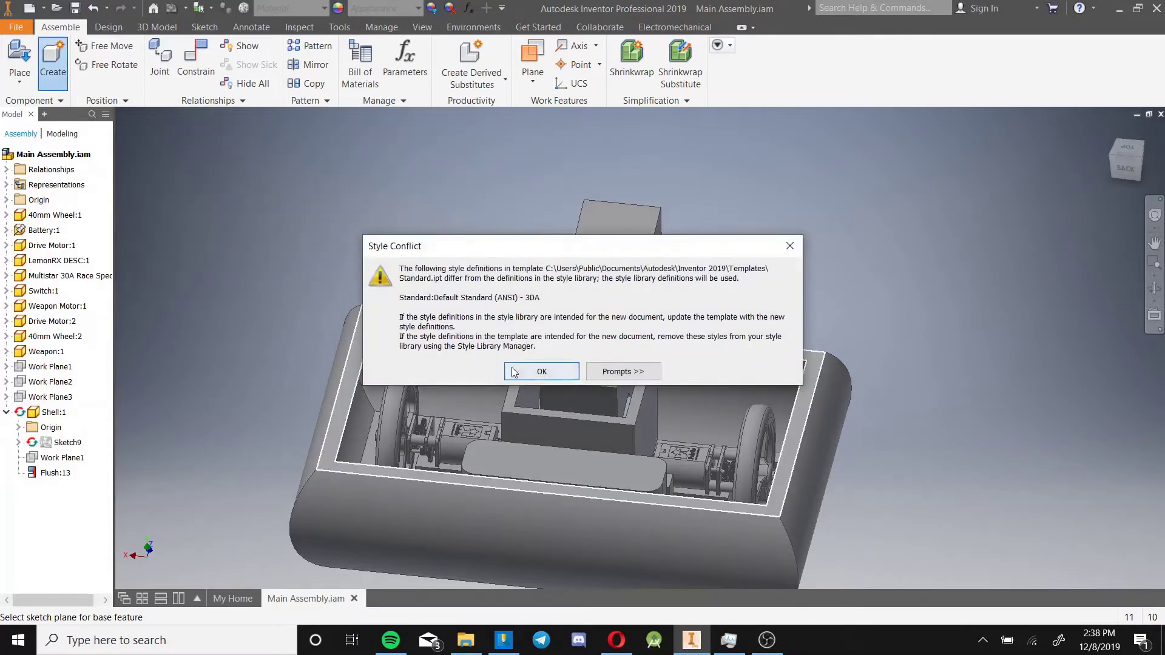
{"action": "left_click", "coordinate": [513, 371]}
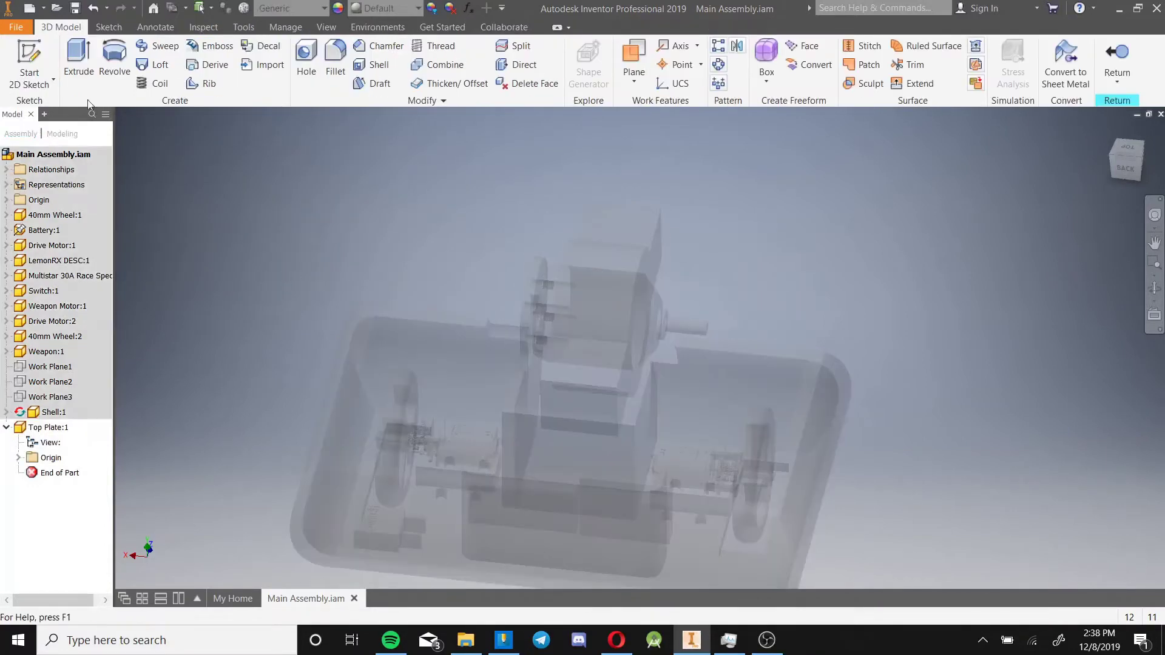
Start a 2D sketch on the new part's horizontal origin plane and orient the view from above
{"action": "left_click", "coordinate": [29, 64]}
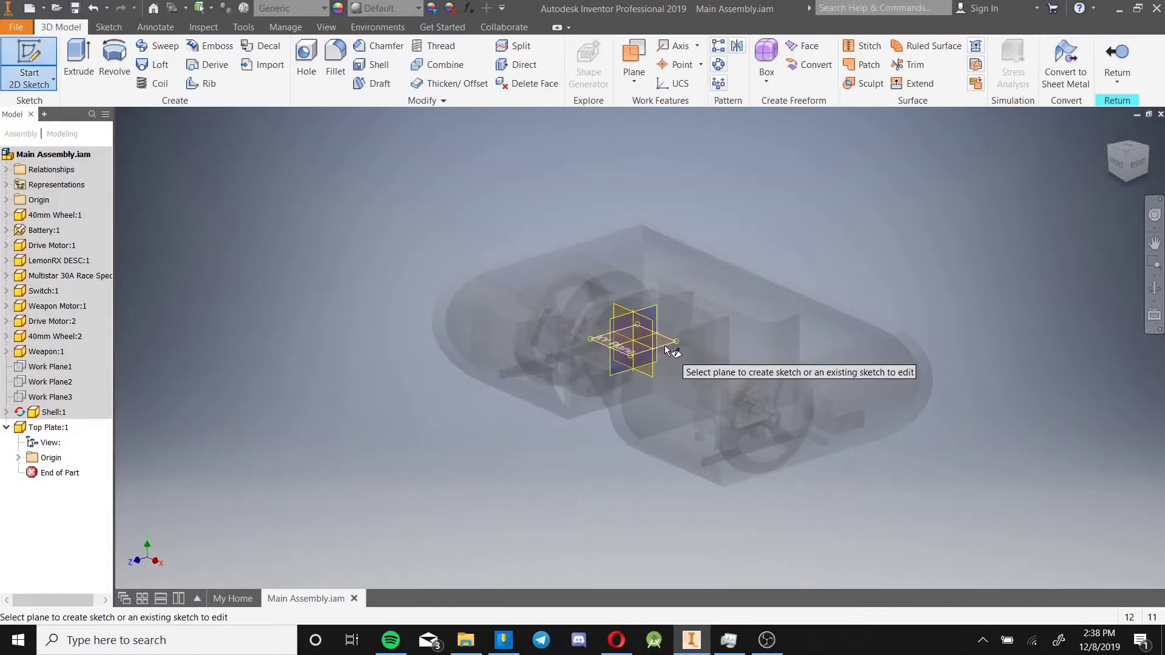
{"action": "left_click", "coordinate": [666, 349]}
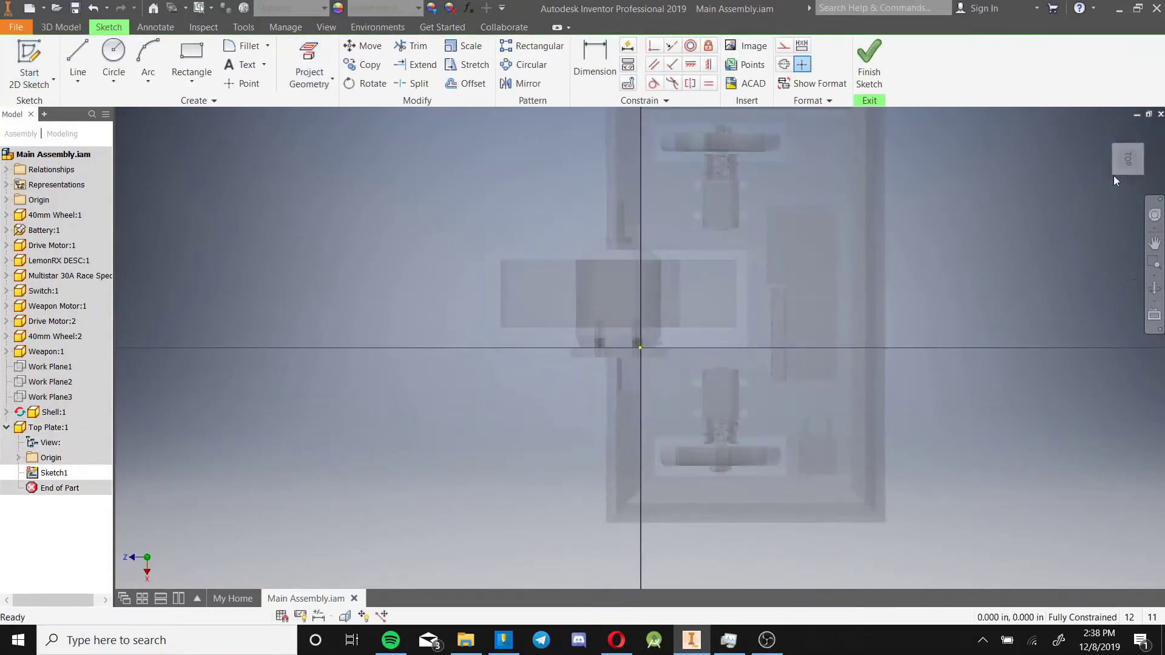
{"action": "left_click", "coordinate": [1127, 180]}
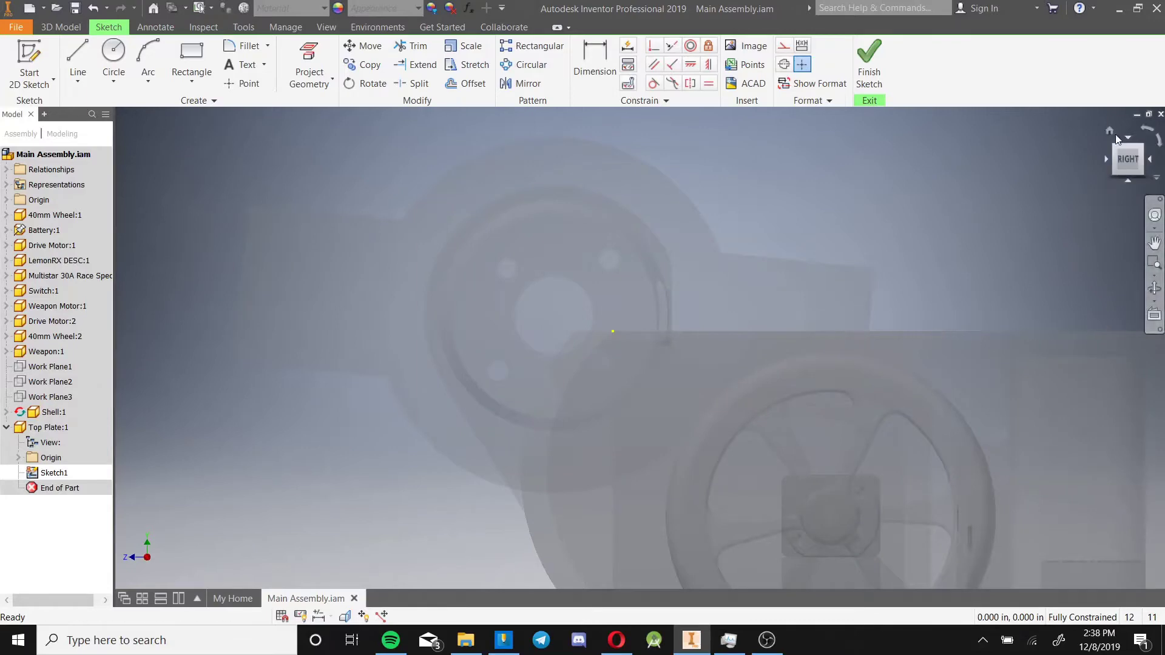
{"action": "left_click", "coordinate": [1110, 131]}
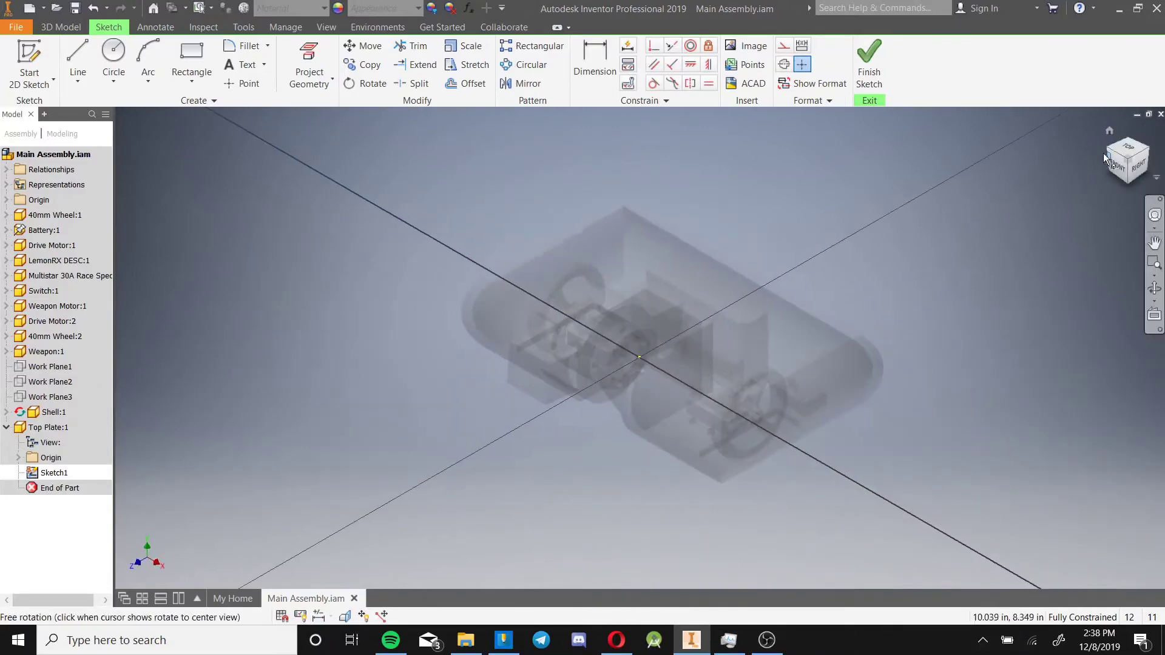
{"action": "left_click", "coordinate": [1131, 147]}
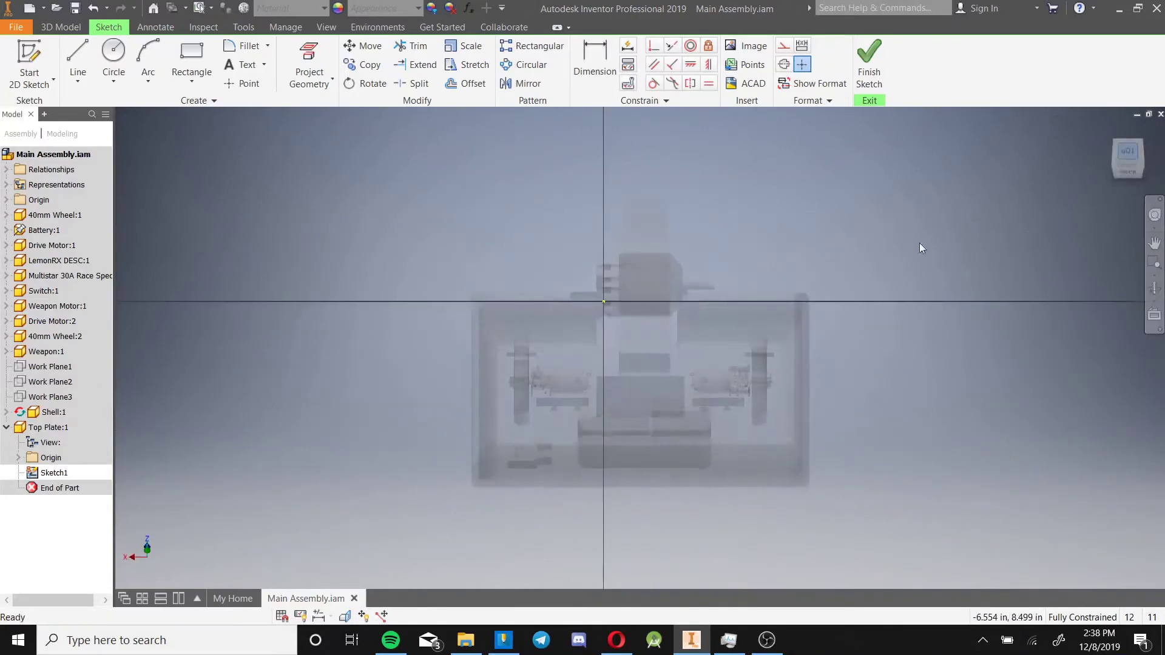
Project the shell's top rim and the U-shaped wall around the weapon into the sketch as construction geometry
{"action": "left_click", "coordinate": [331, 80]}
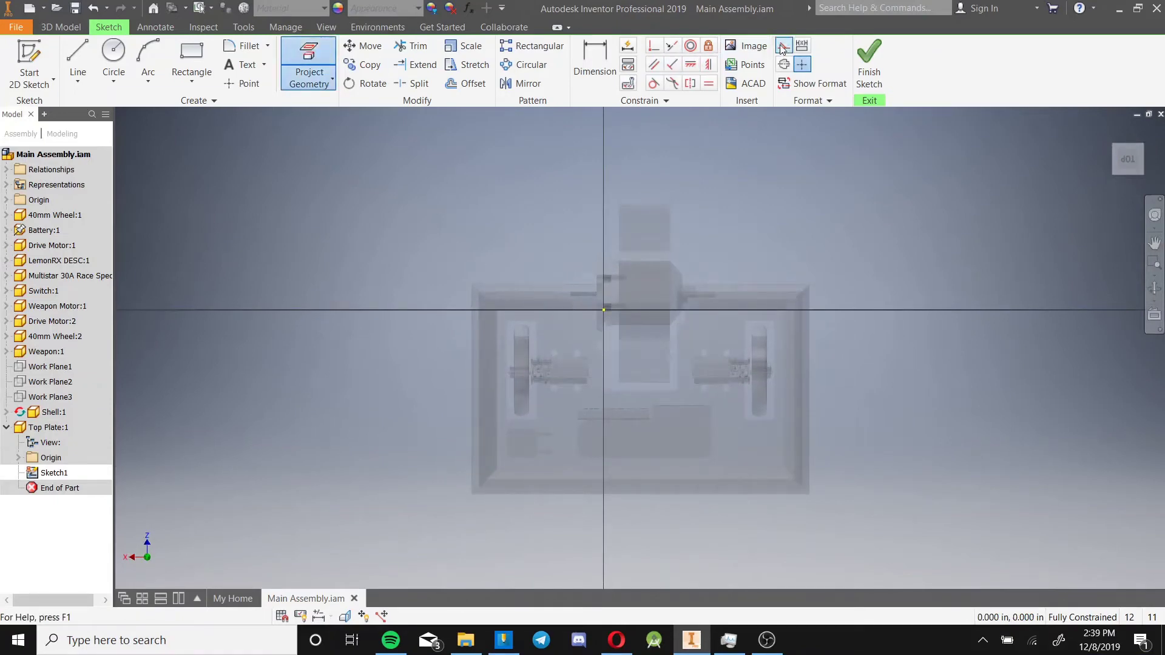
{"action": "scroll", "coordinate": [519, 286], "scroll_direction": "down", "scroll_amount": 3}
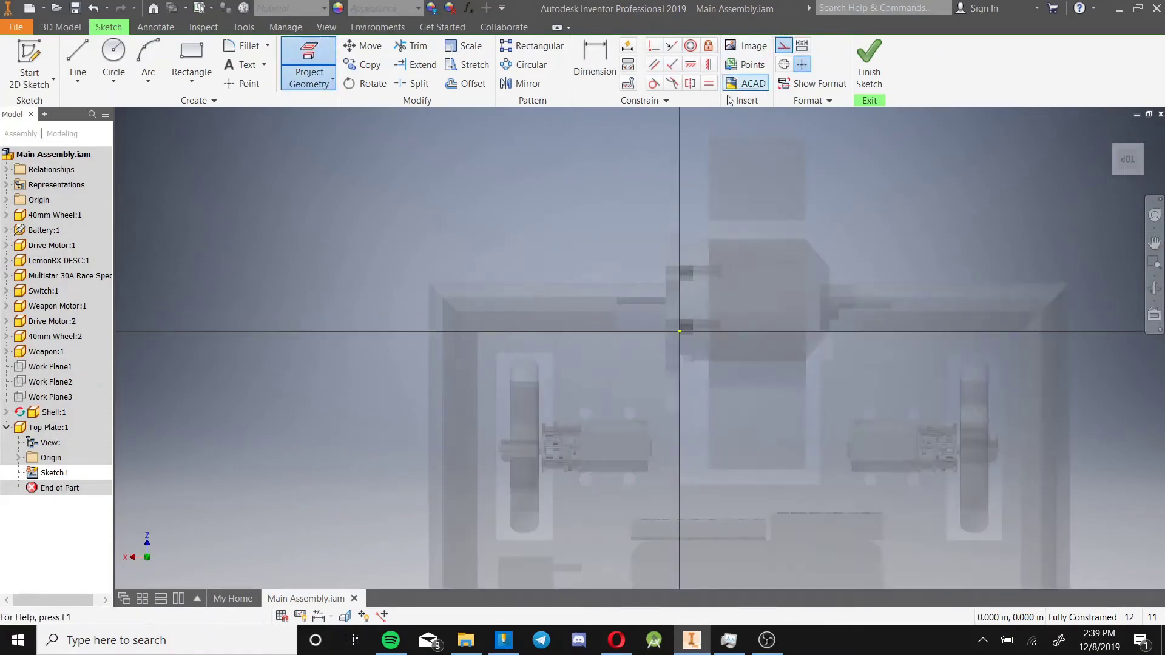
{"action": "left_click", "coordinate": [479, 317]}
{"action": "middle_click_drag", "start_coordinate": [578, 310], "coordinate": [500, 279]}
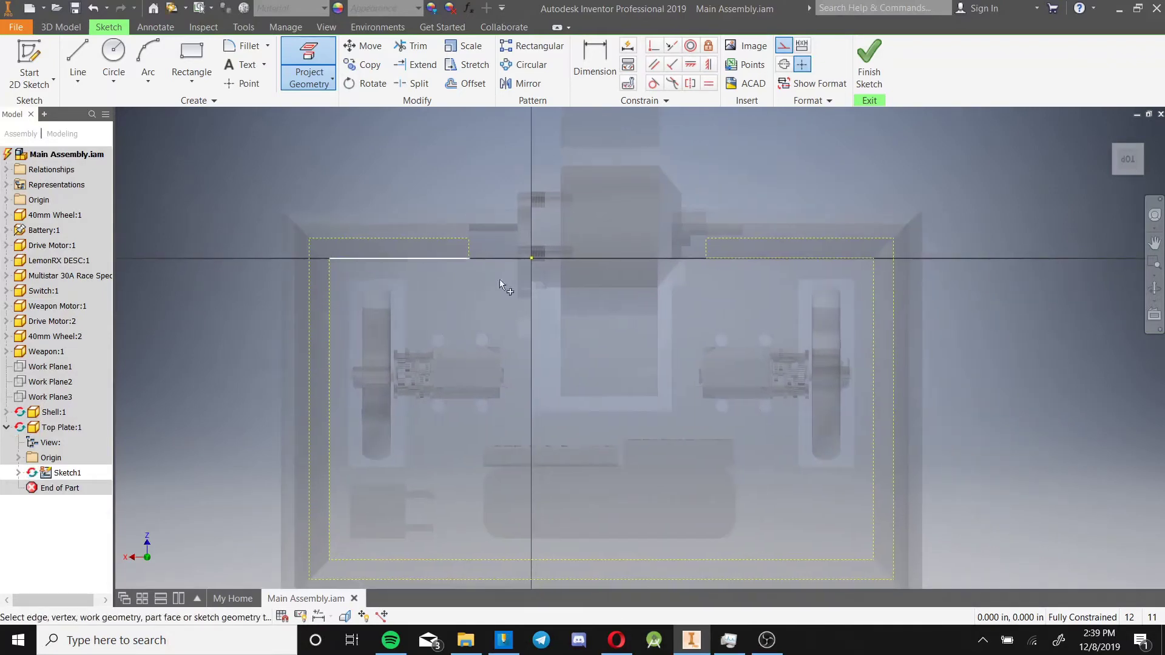
{"action": "left_click", "coordinate": [561, 417]}
Sketch a rough chain of solid lines around the outside of the shell, from one side of the weapon opening to the other
{"action": "key", "text": "l"}
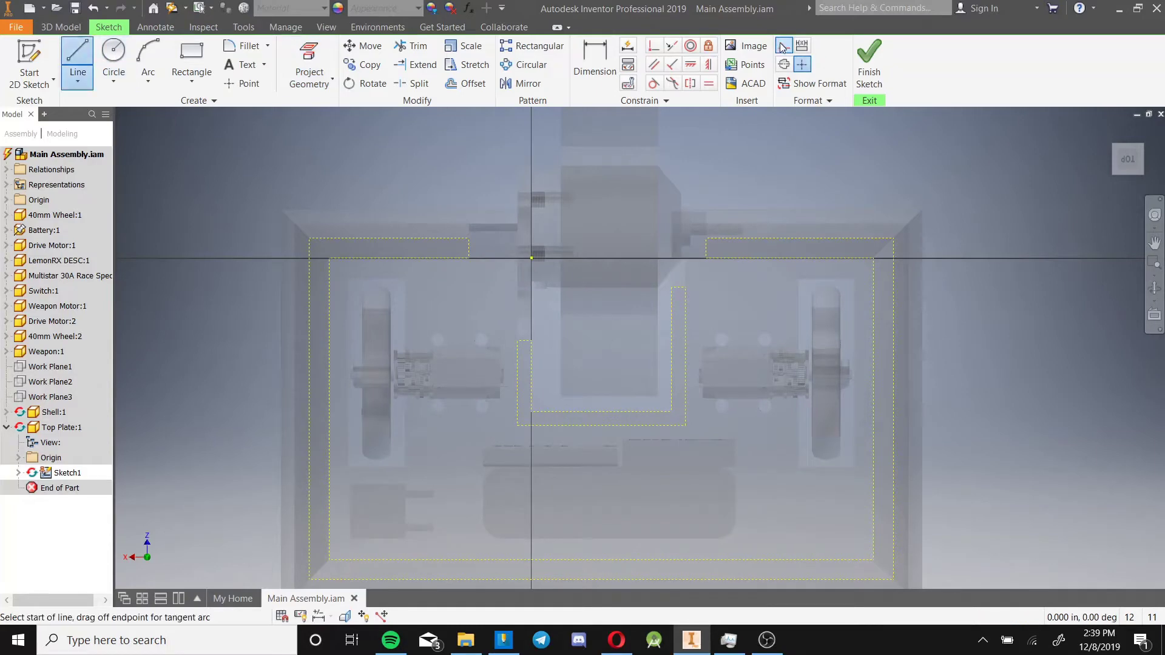
{"action": "scroll", "coordinate": [721, 158], "scroll_direction": "down", "scroll_amount": 3}
{"action": "left_click", "coordinate": [609, 216]}
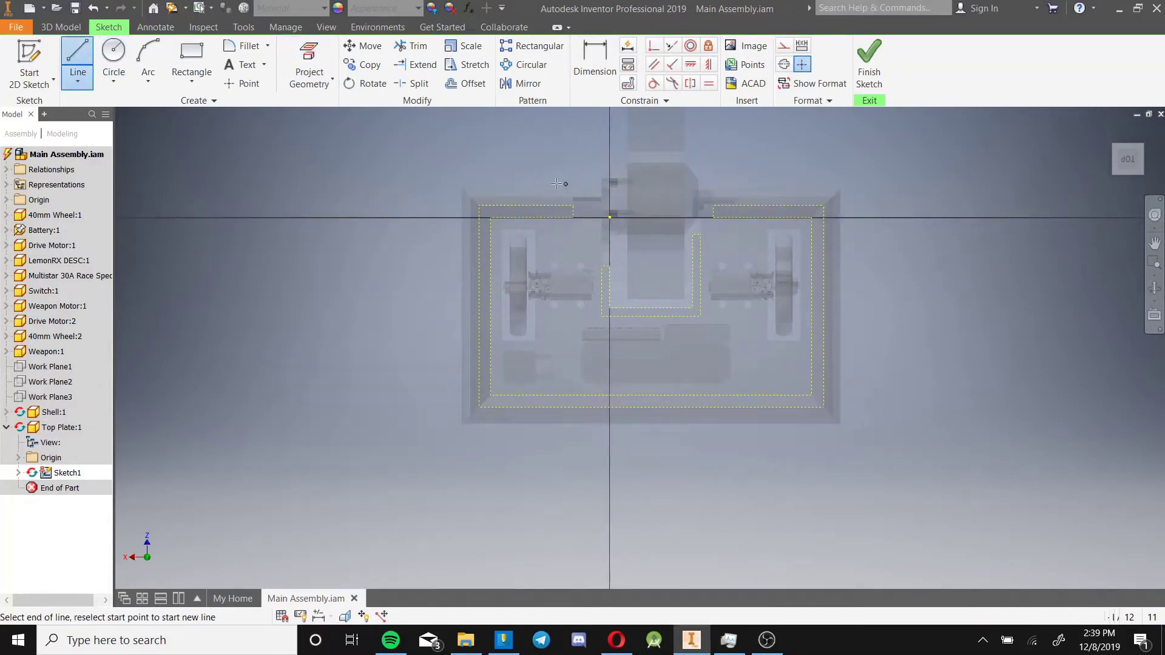
{"action": "left_click", "coordinate": [426, 191]}
{"action": "left_click", "coordinate": [443, 466]}
{"action": "left_click", "coordinate": [907, 448]}
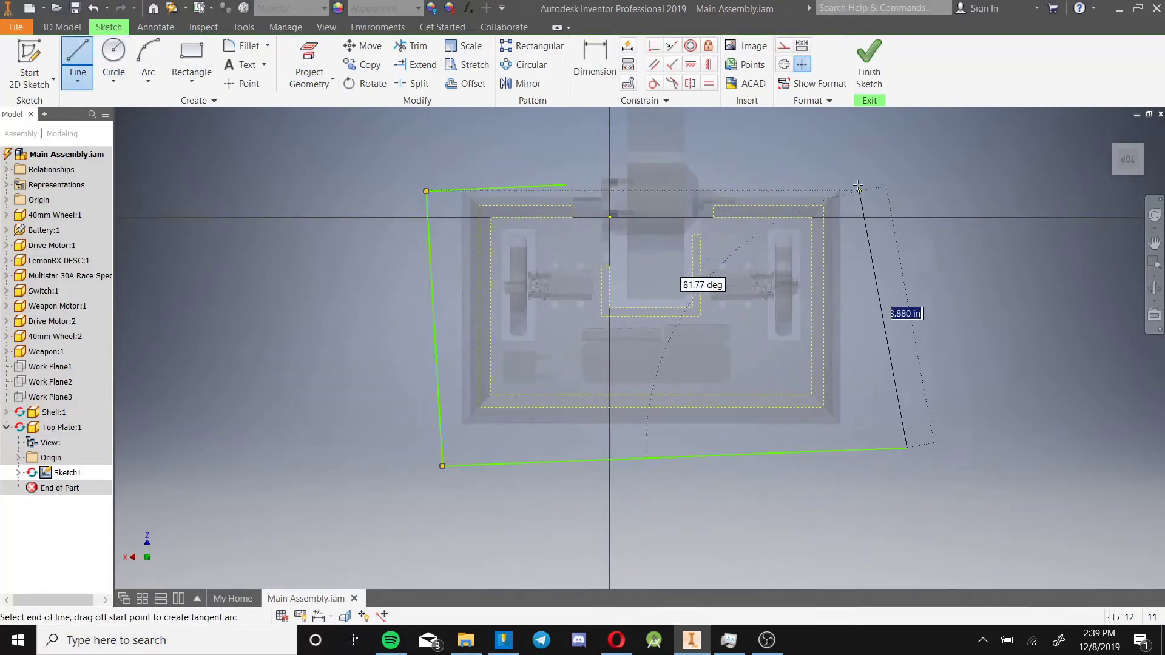
{"action": "left_click", "coordinate": [857, 179]}
{"action": "left_click", "coordinate": [714, 178]}
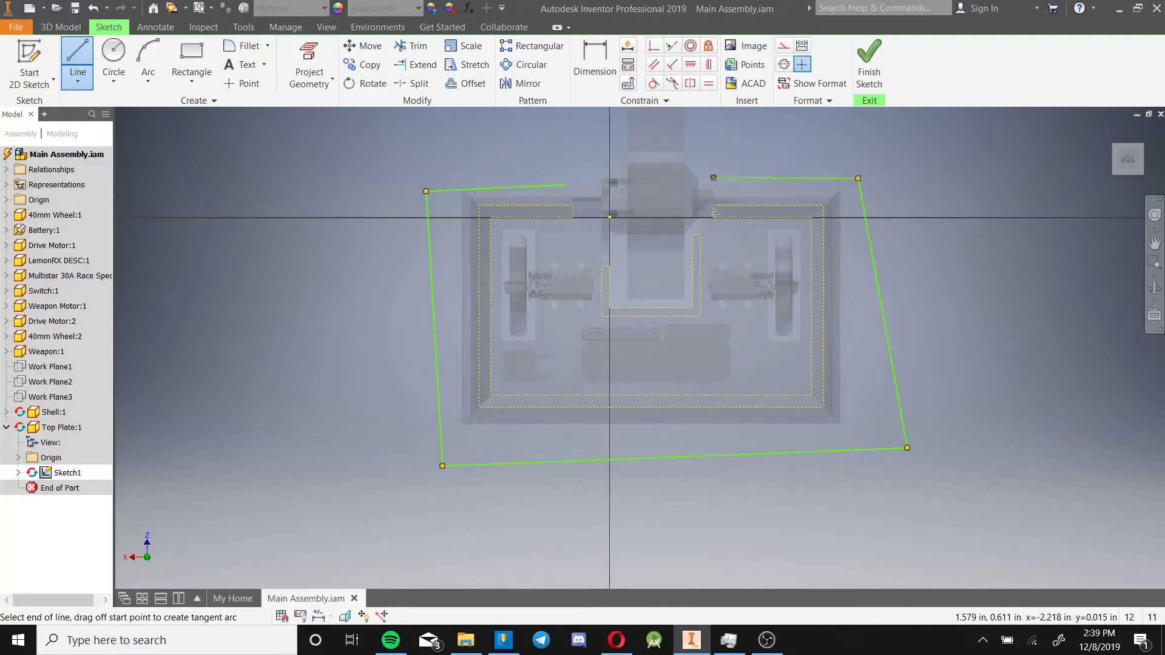
Continue the line chain into a stepped notch around the weapon pocket and end it near the outline's starting point
{"action": "left_click", "coordinate": [713, 247]}
{"action": "left_click", "coordinate": [683, 247]}
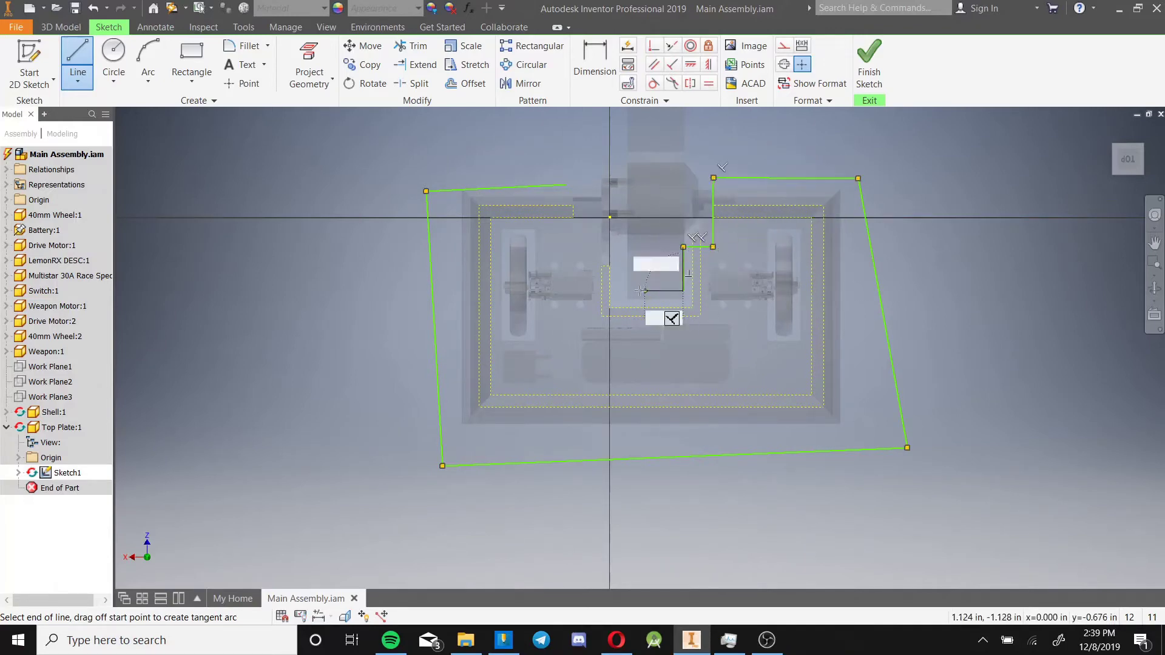
{"action": "left_click", "coordinate": [683, 291]}
{"action": "left_click", "coordinate": [620, 291]}
{"action": "left_click", "coordinate": [620, 259]}
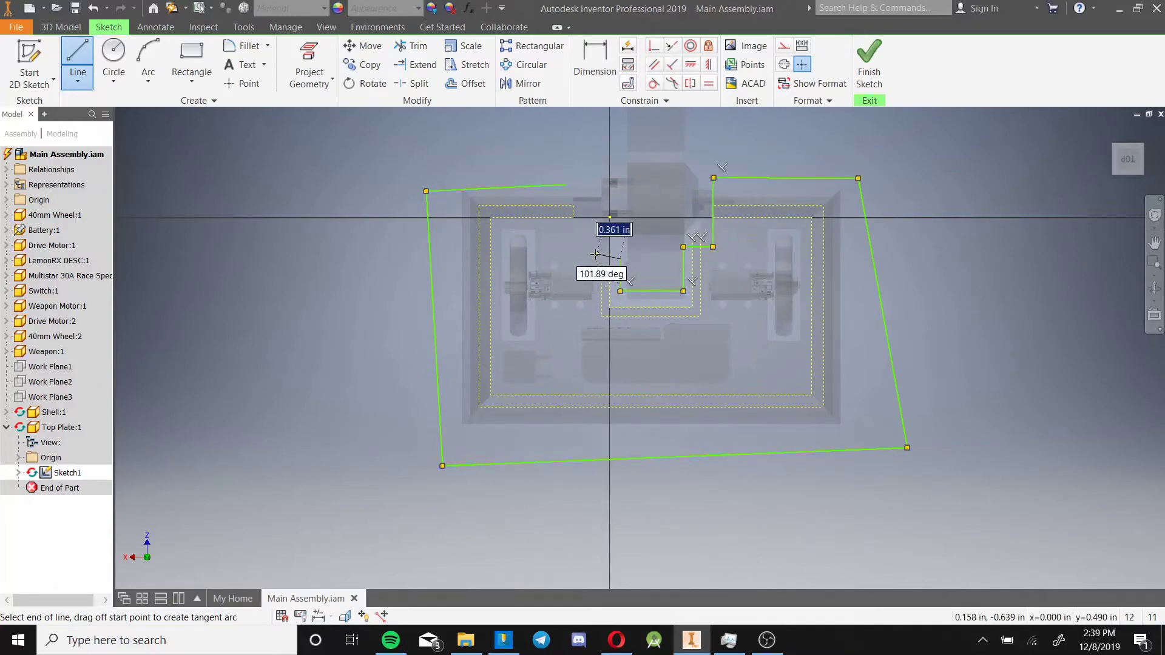
{"action": "left_click", "coordinate": [588, 183]}
{"action": "key", "text": "Escape"}
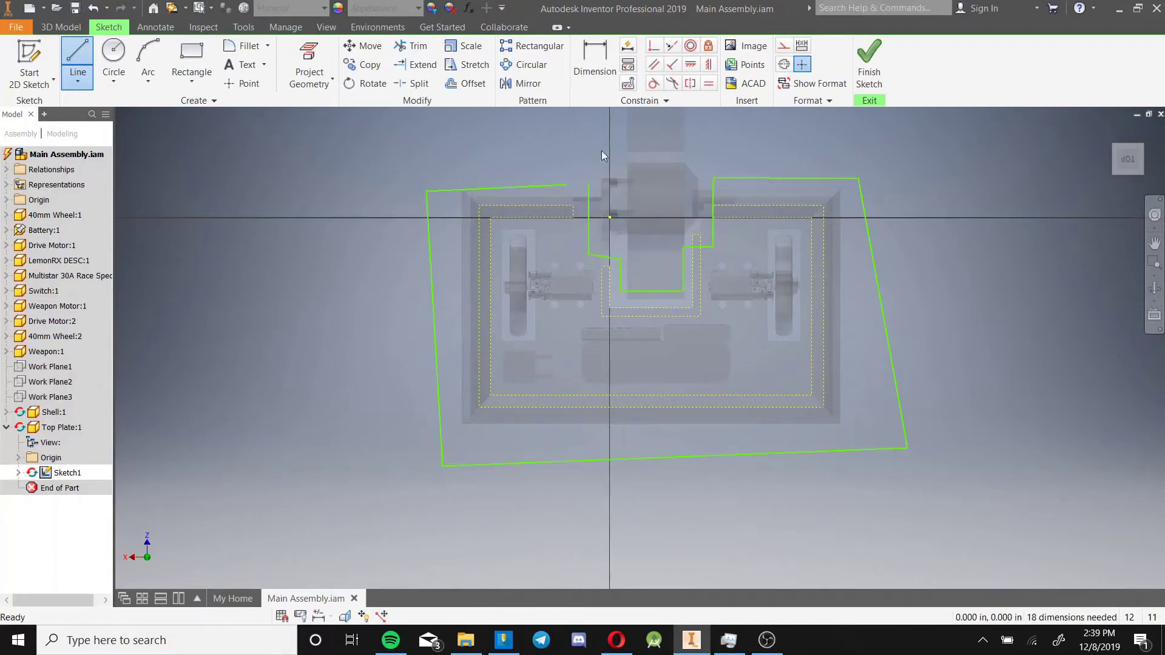
Close the plate outline by making its two open endpoints beside the weapon opening coincident
{"action": "scroll", "coordinate": [602, 150], "scroll_direction": "down", "scroll_amount": 5}
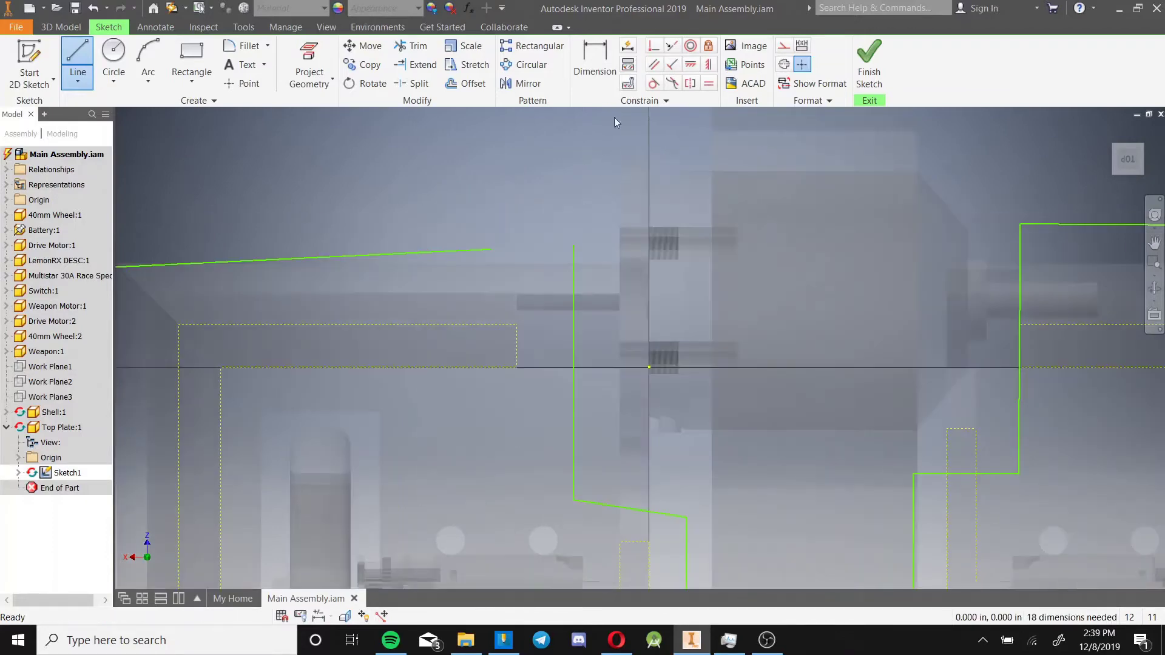
{"action": "left_click", "coordinate": [491, 249]}
{"action": "left_click", "coordinate": [574, 248]}
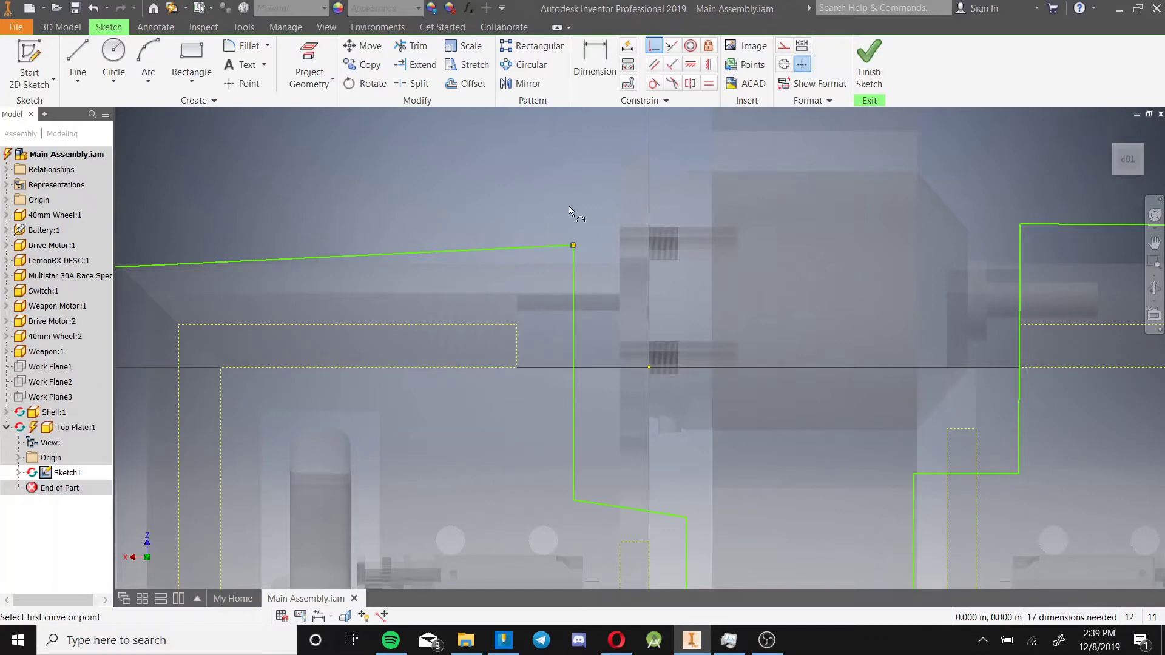
{"action": "scroll", "coordinate": [576, 206], "scroll_direction": "up", "scroll_amount": 5}
{"action": "key", "text": "Escape"}
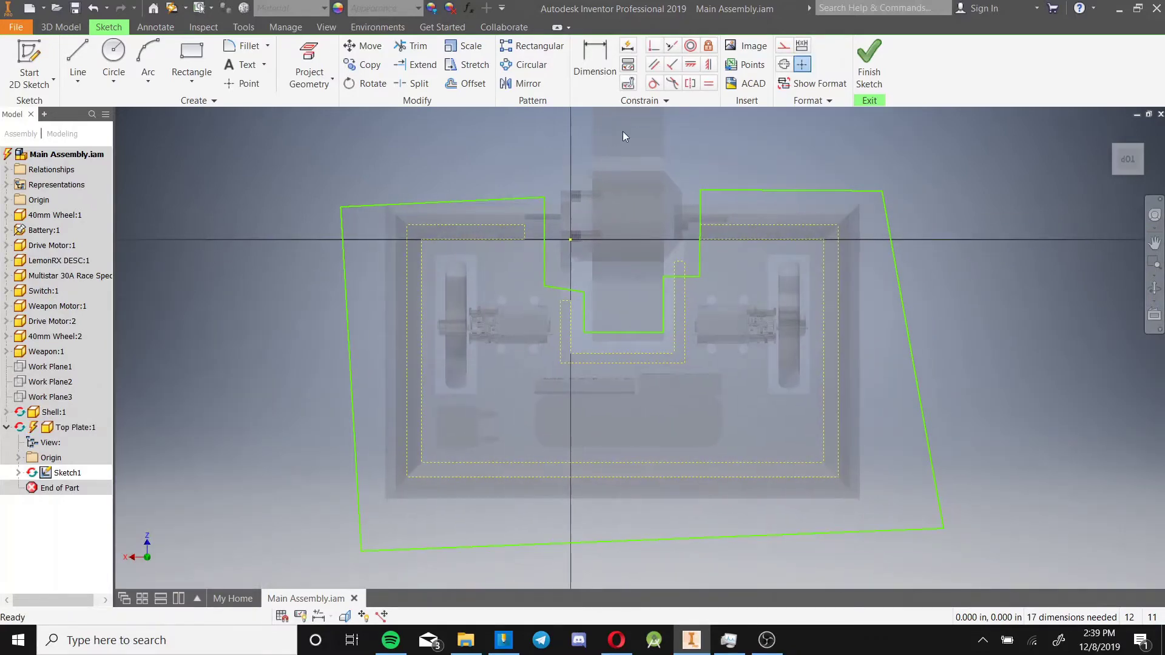
Make the outline's first front segment, adjoining side and rear line collinear with the shell's projected outer edges
{"action": "left_click", "coordinate": [464, 203]}
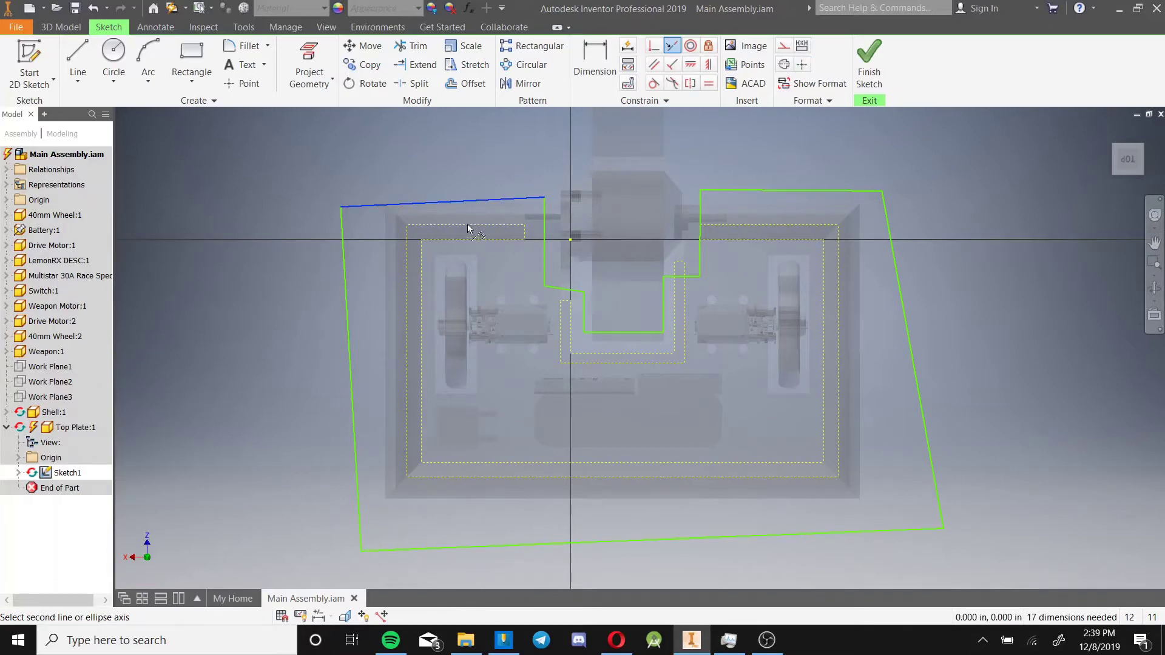
{"action": "left_click", "coordinate": [341, 252]}
{"action": "left_click", "coordinate": [338, 262]}
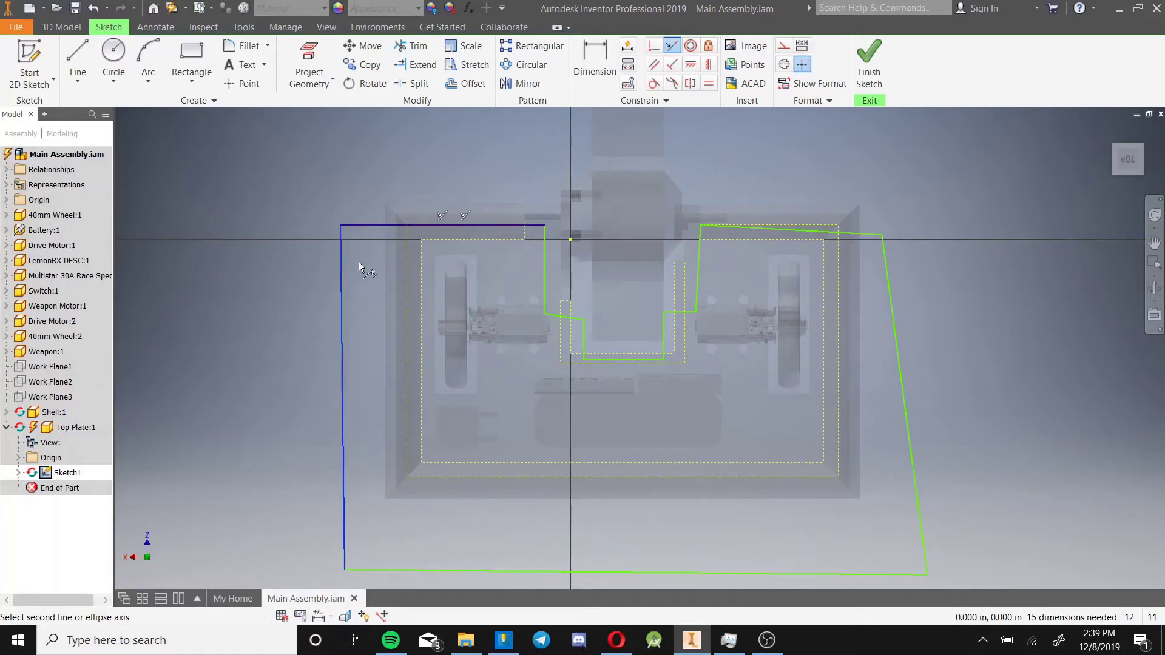
{"action": "left_click", "coordinate": [406, 261]}
{"action": "middle_click_drag", "start_coordinate": [519, 504], "coordinate": [458, 402]}
{"action": "left_click", "coordinate": [458, 471]}
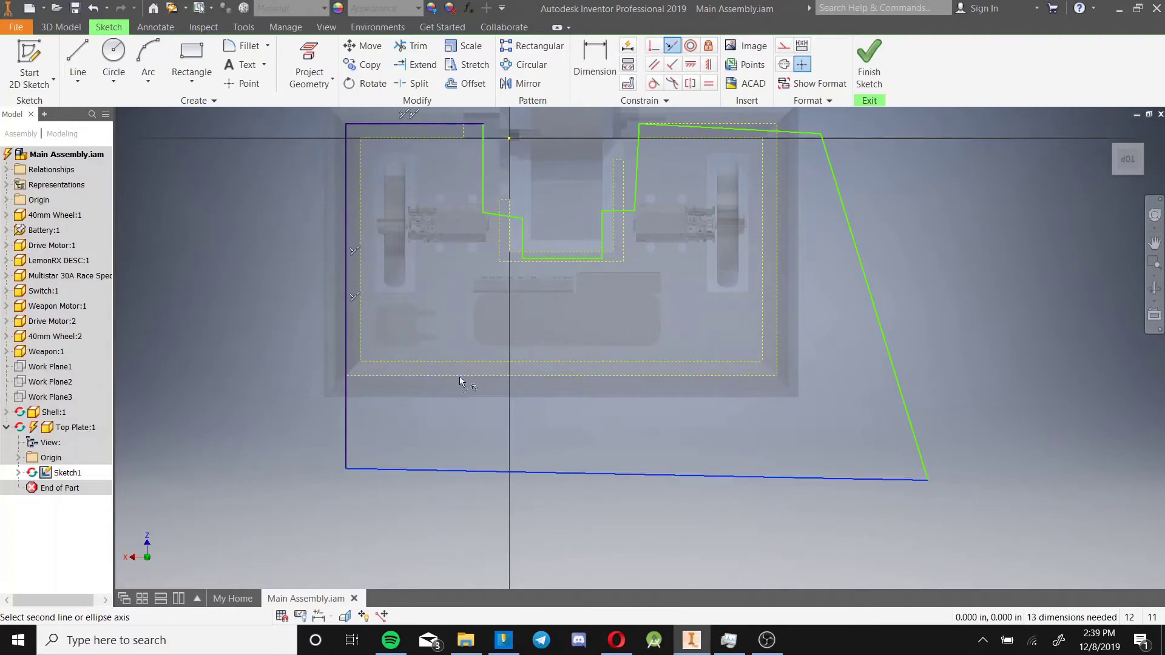
{"action": "left_click", "coordinate": [460, 377]}
Make the remaining outer lines and the stepped notch lines collinear with the projected shell and weapon pocket edges, and finish the sketch
{"action": "middle_click_drag", "start_coordinate": [834, 182], "coordinate": [742, 267]}
{"action": "left_click", "coordinate": [747, 264]}
{"action": "left_click", "coordinate": [685, 258]}
{"action": "left_click", "coordinate": [659, 215]}
{"action": "left_click", "coordinate": [657, 209]}
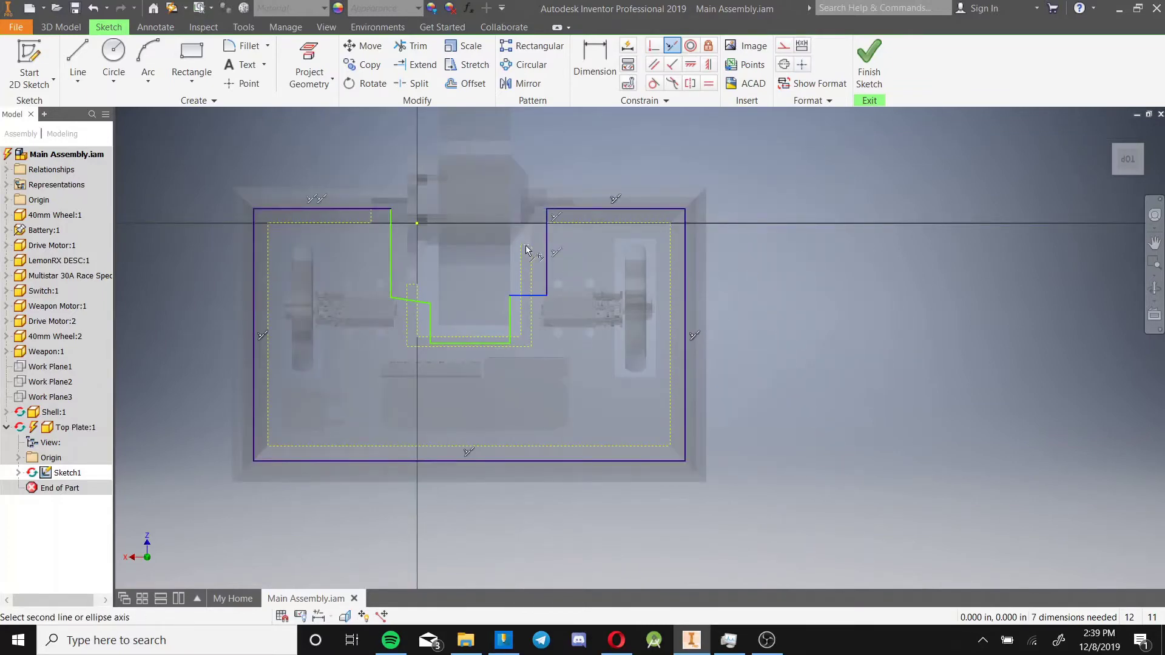
{"action": "left_click", "coordinate": [527, 249]}
{"action": "left_click", "coordinate": [408, 303]}
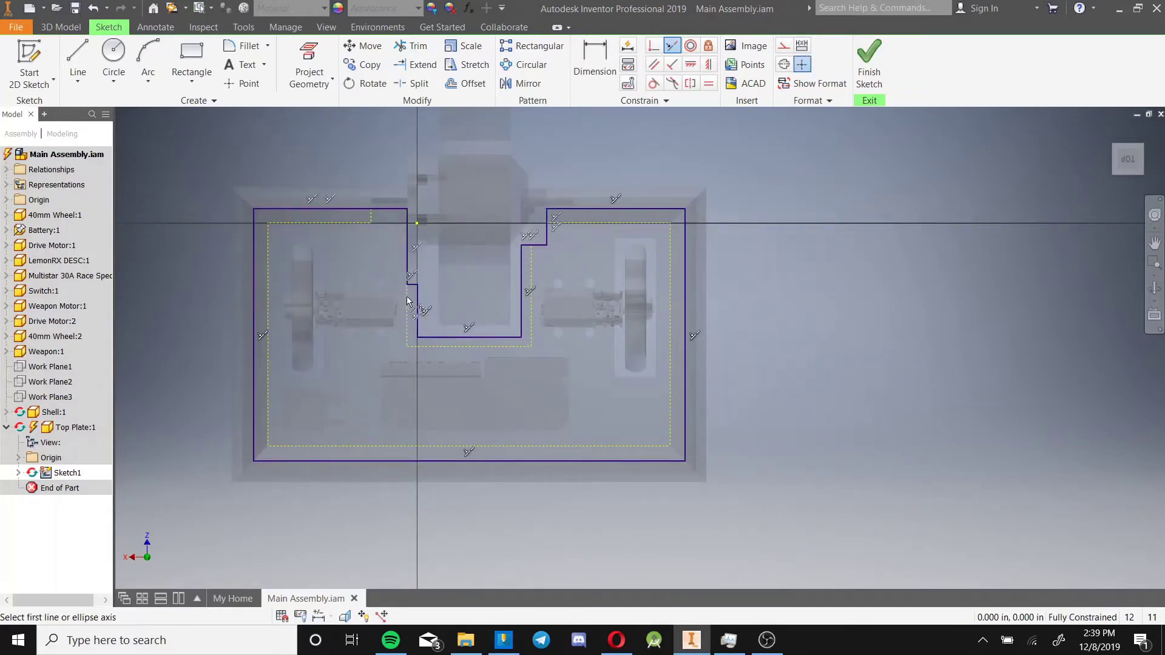
{"action": "key", "text": "Escape"}
{"action": "middle_click_drag", "start_coordinate": [625, 266], "coordinate": [723, 296]}
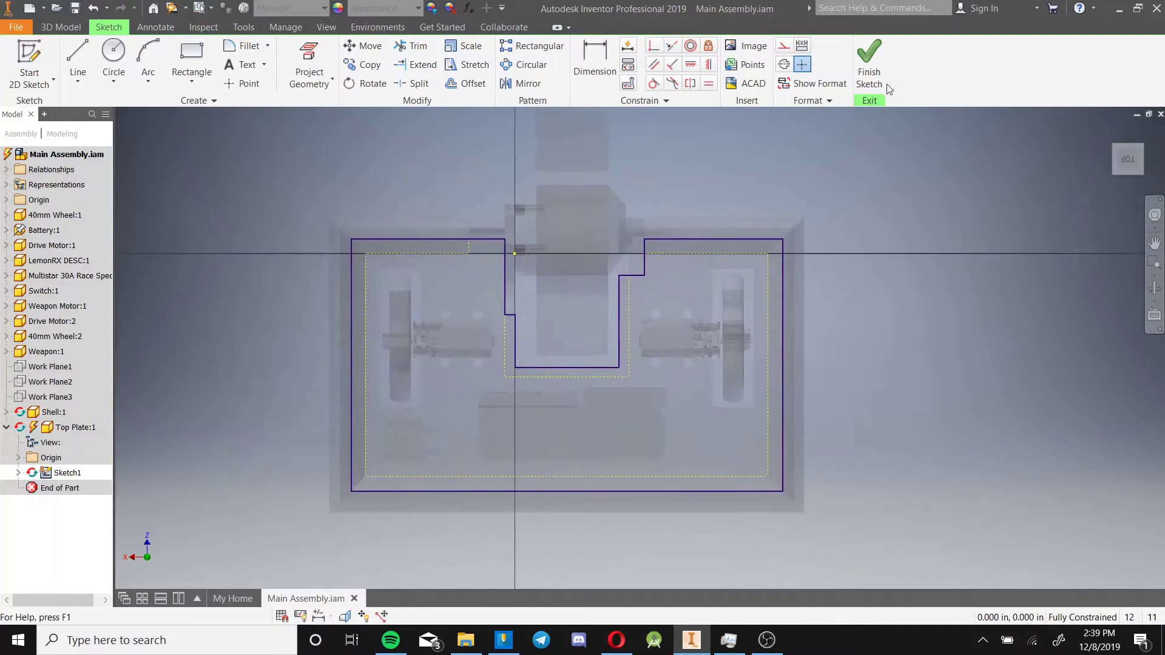
{"action": "left_click", "coordinate": [875, 71]}
Extrude the plate profile upward by 1/16 in and inspect the plate from the side
{"action": "key", "text": "e"}
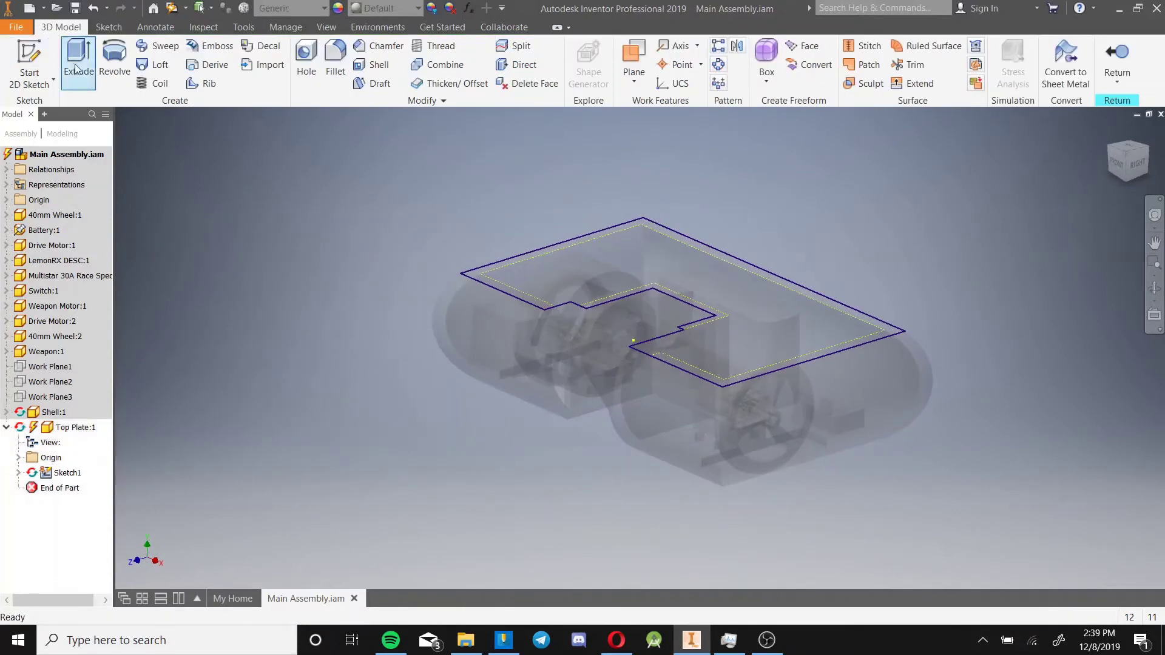
{"action": "scroll", "coordinate": [718, 319], "scroll_direction": "down", "scroll_amount": 3}
{"action": "middle_click_drag", "start_coordinate": [718, 320], "coordinate": [609, 308]}
{"action": "left_click", "coordinate": [273, 292]}
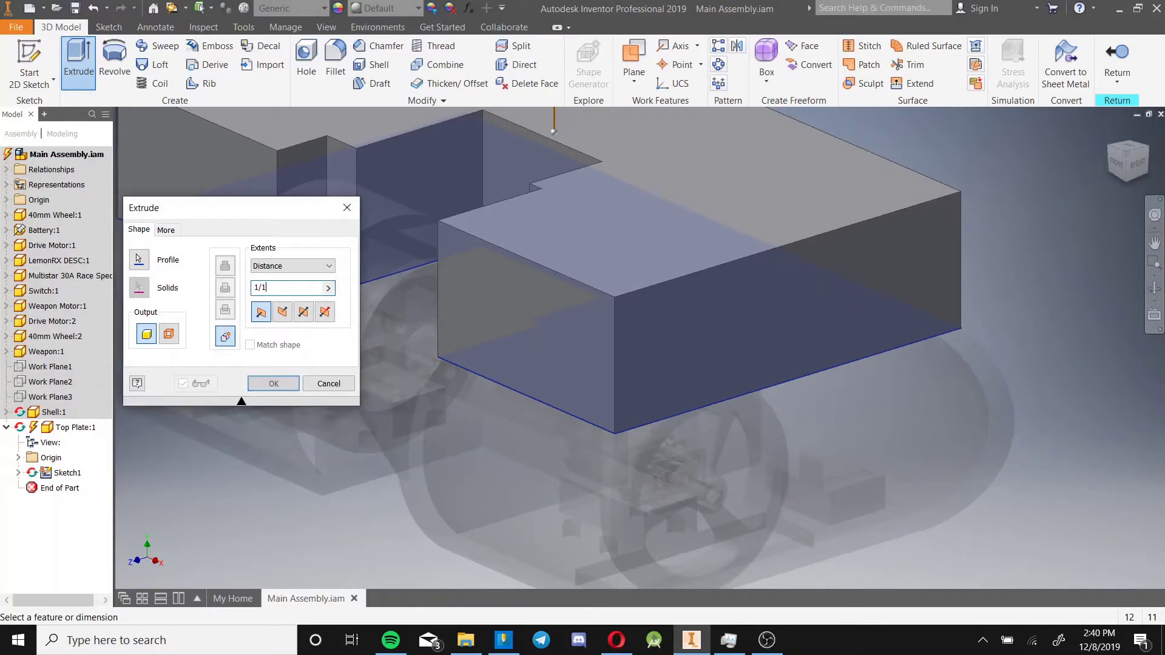
{"action": "type", "text": "1/16"}
{"action": "key", "text": "Return"}
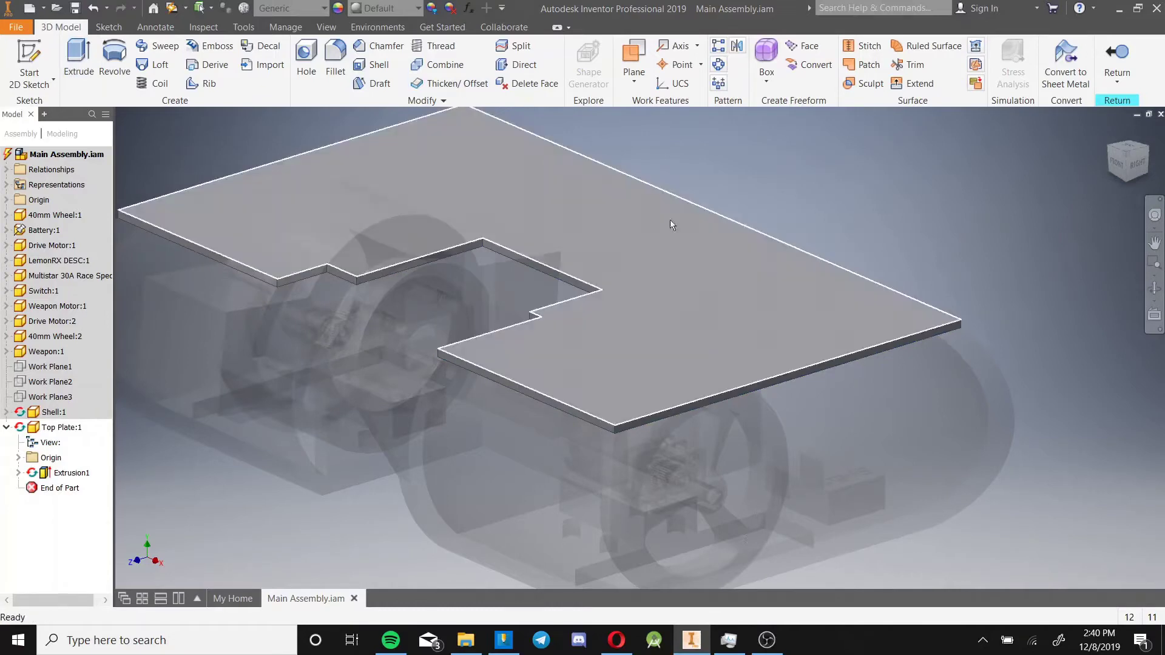
{"action": "middle_click_drag", "start_coordinate": [669, 221], "coordinate": [443, 239], "text": "shift"}
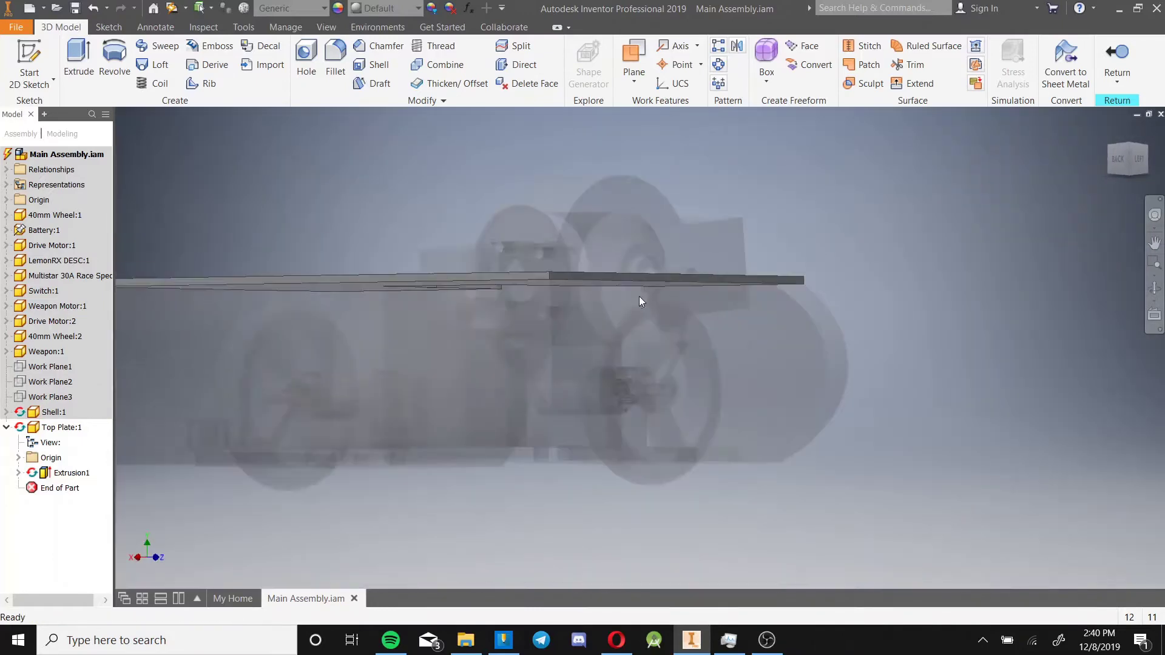
Inspect the extruded plate's edges and weapon opening, and return from part editing to the assembly
{"action": "middle_click_drag", "start_coordinate": [639, 301], "coordinate": [298, 304], "text": "shift"}
{"action": "scroll", "coordinate": [323, 303], "scroll_direction": "up", "scroll_amount": 5}
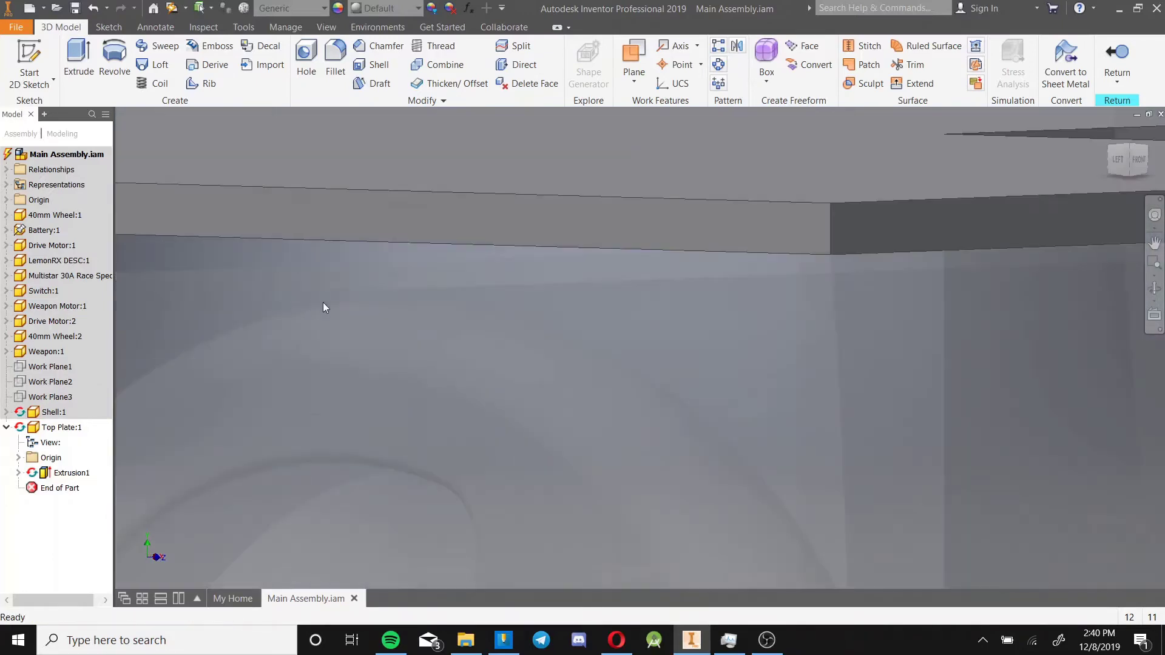
{"action": "middle_click_drag", "start_coordinate": [389, 270], "coordinate": [653, 303], "text": "shift"}
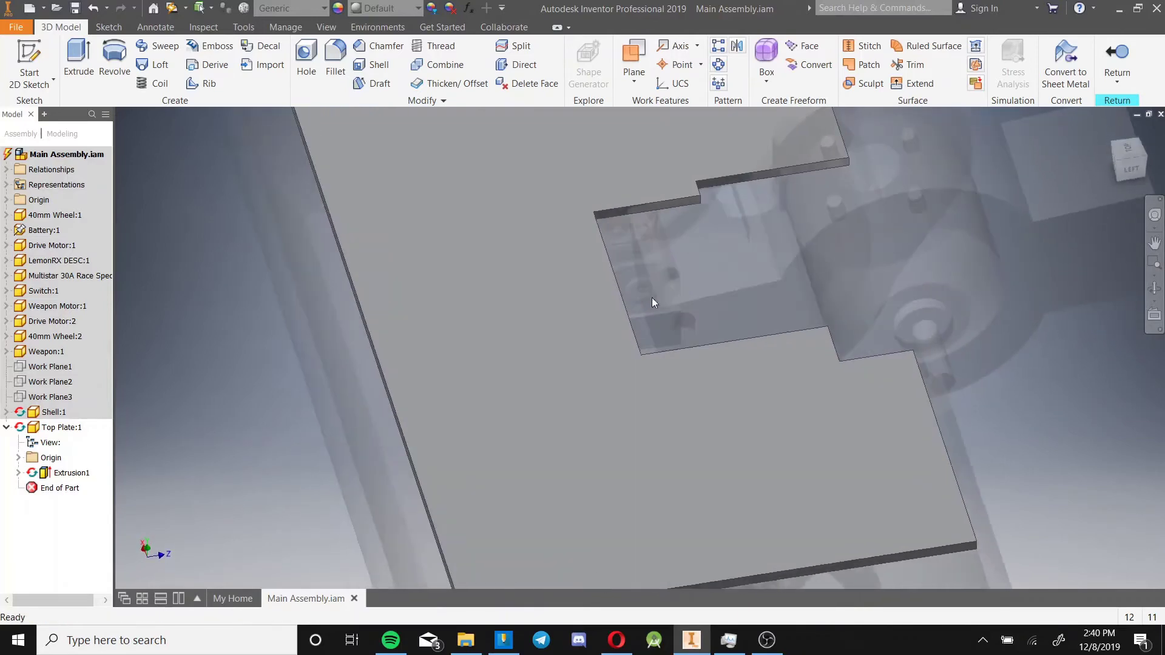
{"action": "left_click", "coordinate": [1117, 58]}
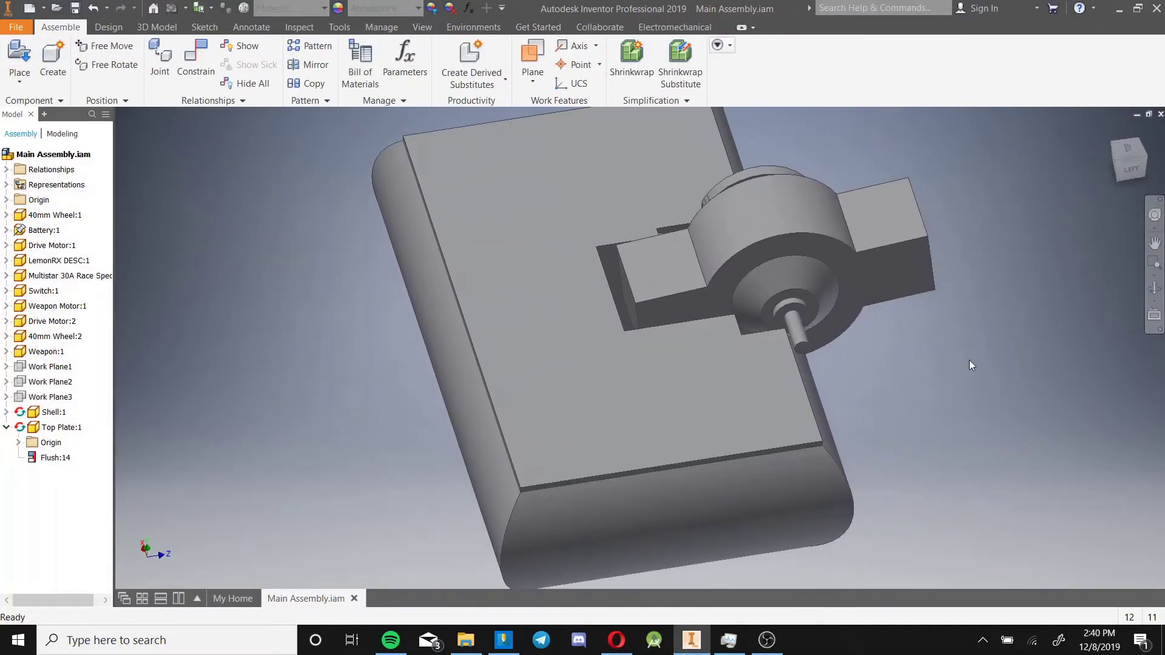
Analyze interference between the top plate, shell, weapon and weapon motor, and close the report
{"action": "left_click", "coordinate": [286, 25]}
{"action": "left_click", "coordinate": [500, 180]}
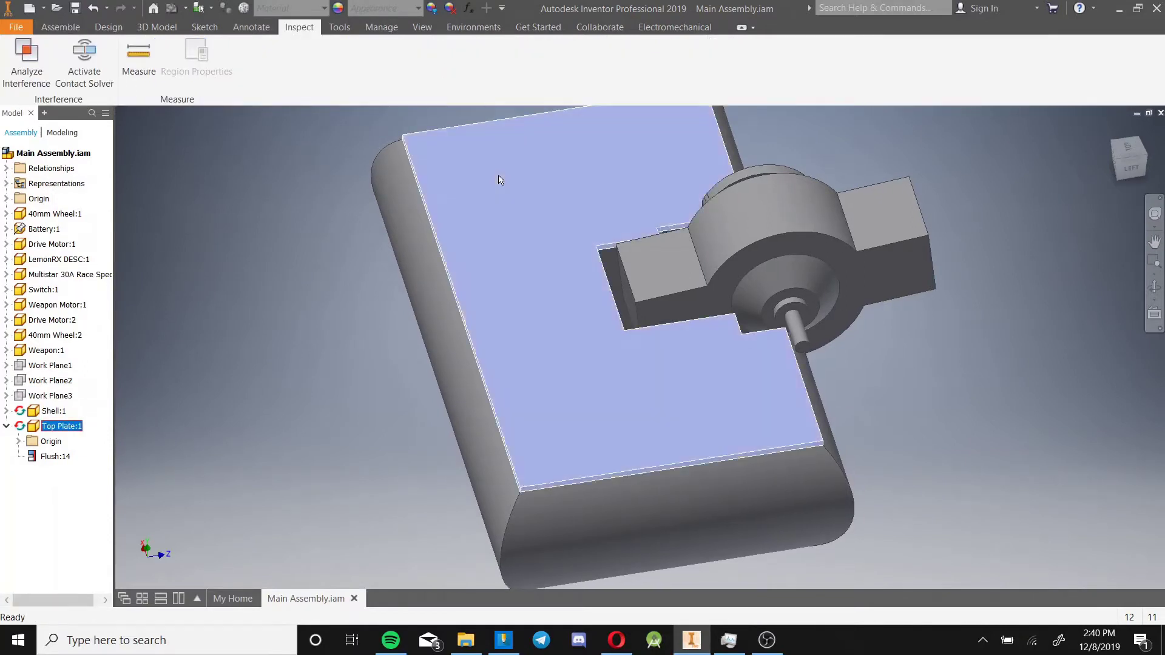
{"action": "left_click", "coordinate": [397, 195], "text": "ctrl"}
{"action": "left_click", "coordinate": [746, 261], "text": "ctrl"}
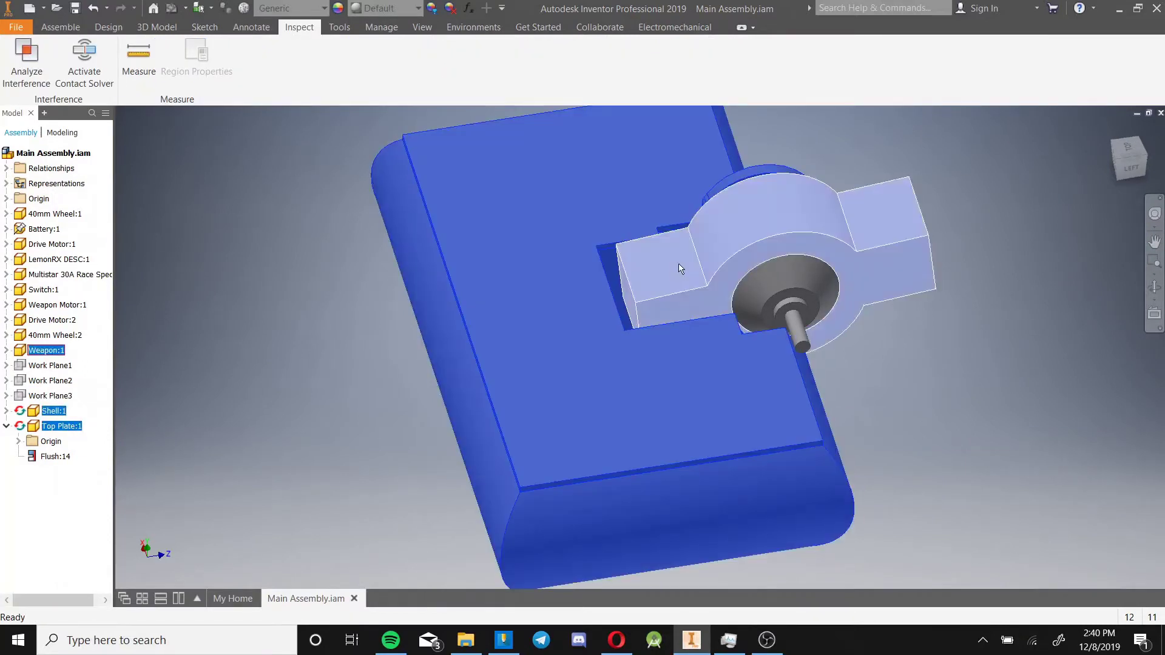
{"action": "left_click", "coordinate": [783, 290], "text": "ctrl"}
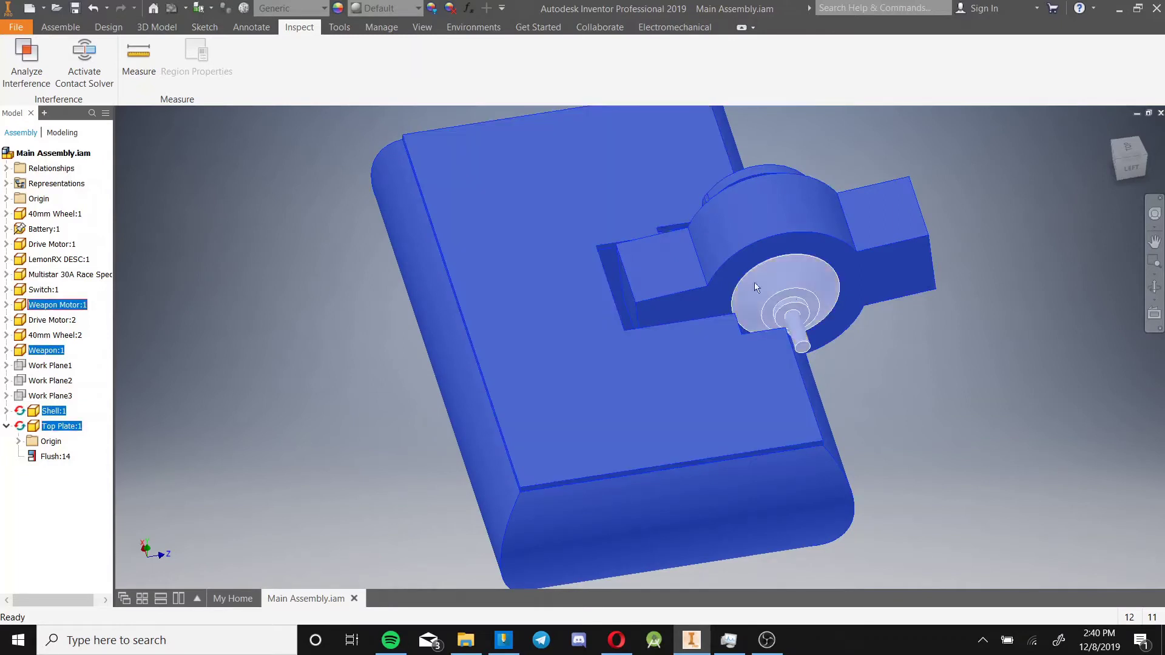
{"action": "left_click", "coordinate": [27, 60]}
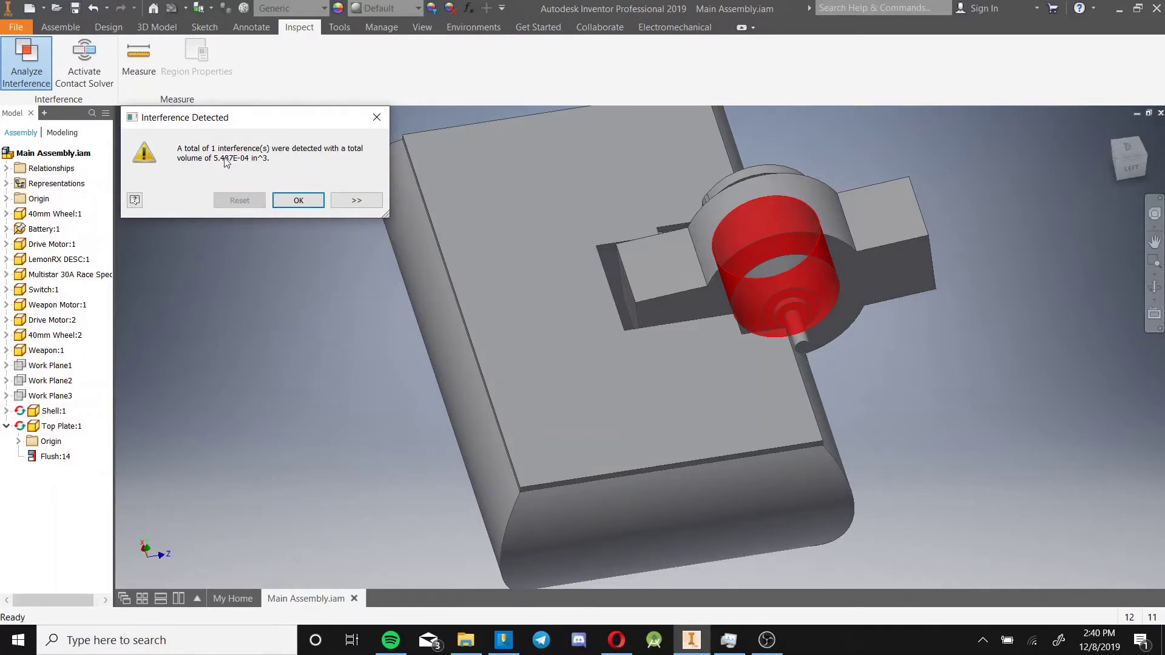
{"action": "left_click", "coordinate": [296, 200]}
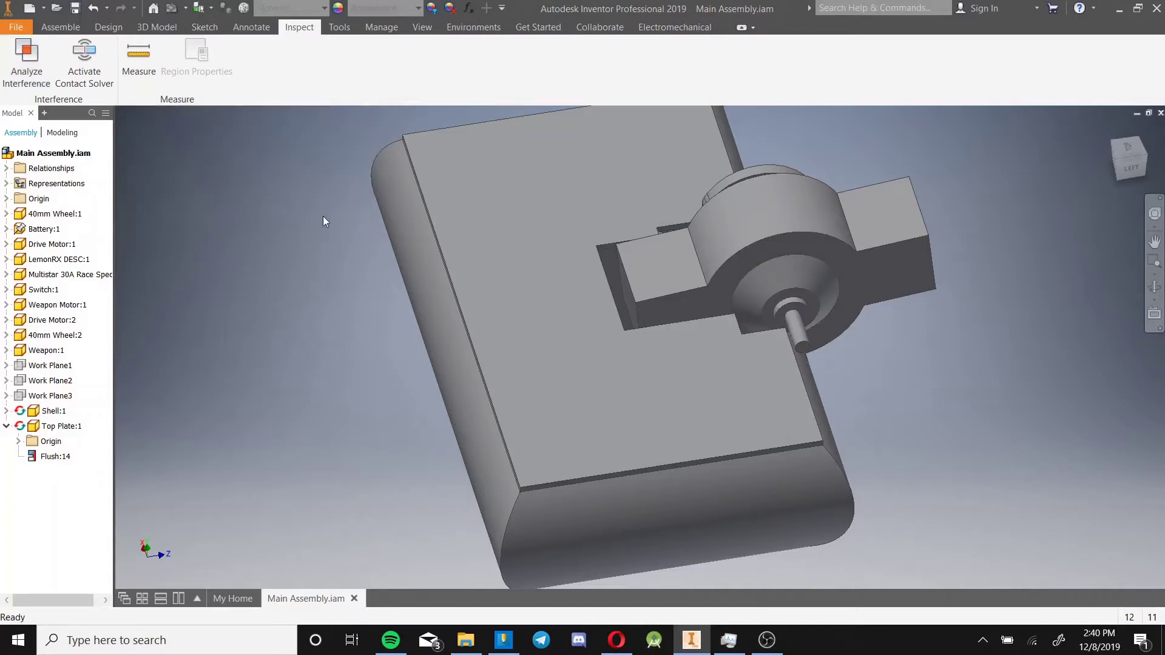
Turn off adaptivity for the top plate and the shell
{"action": "left_click", "coordinate": [60, 27]}
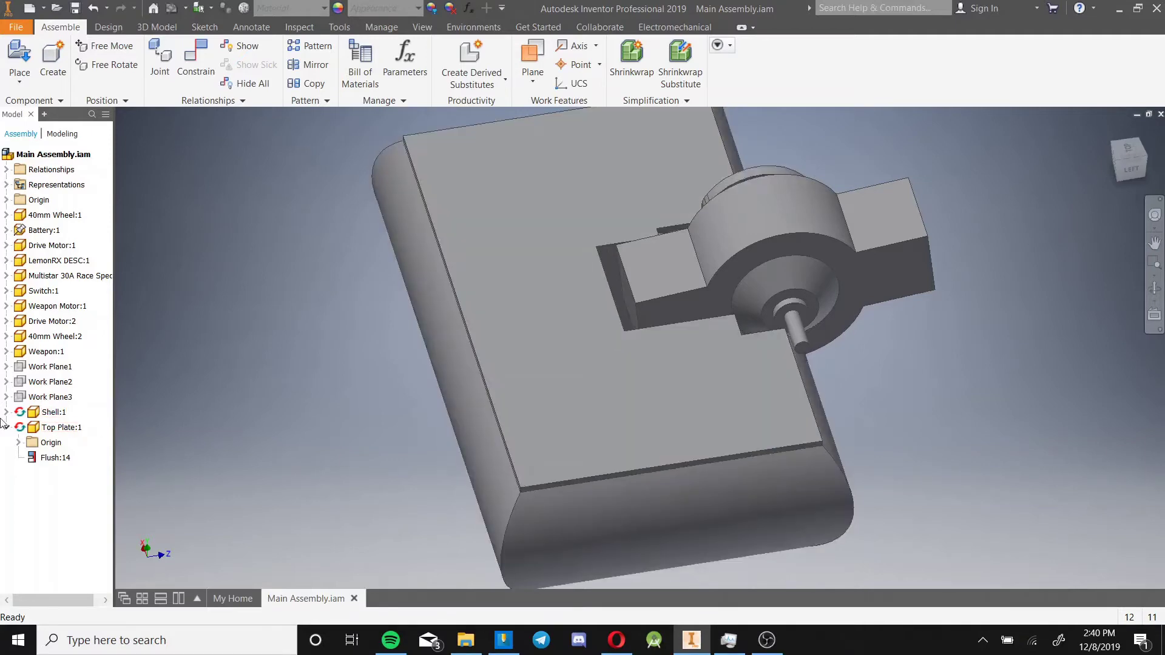
{"action": "right_click", "coordinate": [43, 427]}
{"action": "left_click", "coordinate": [73, 486]}
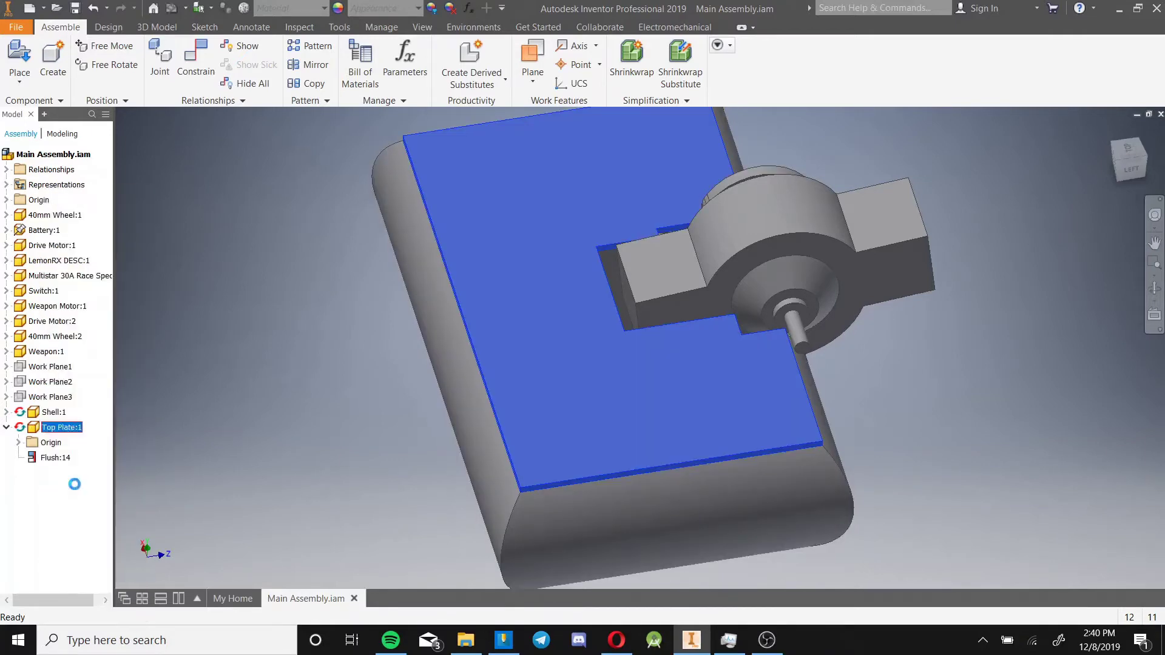
{"action": "right_click", "coordinate": [40, 412]}
{"action": "left_click", "coordinate": [89, 488]}
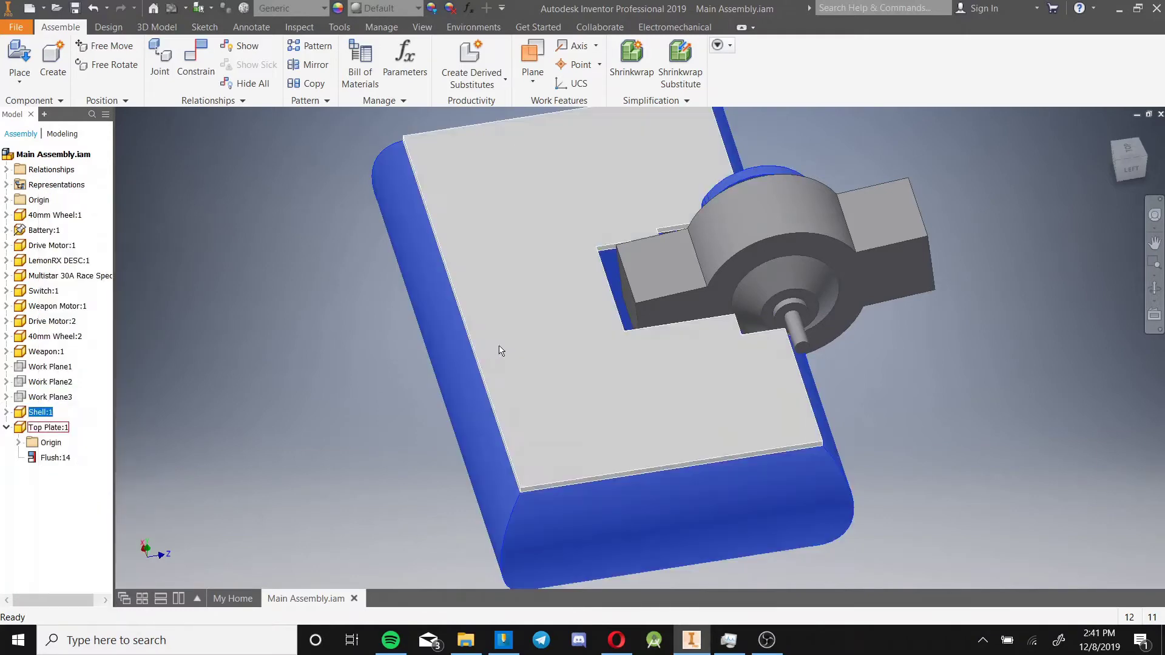
Ground the shell and slide the top plate off it and partly back to expose the edges for constraining
{"action": "right_click", "coordinate": [471, 411]}
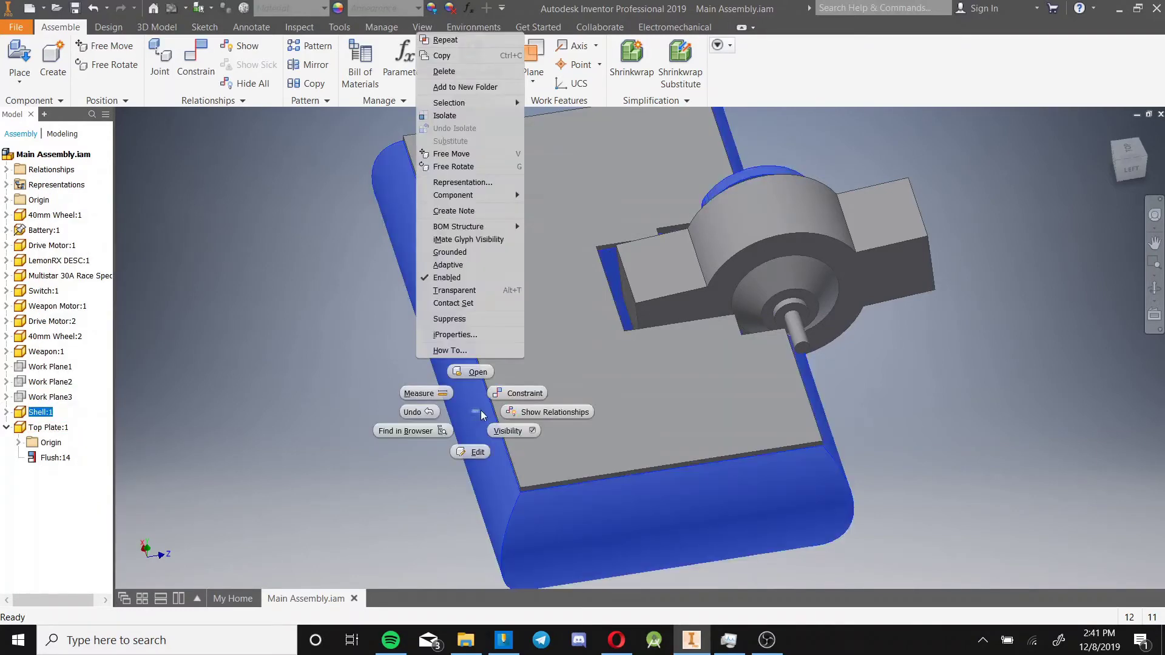
{"action": "left_click", "coordinate": [471, 256]}
{"action": "left_click_drag", "start_coordinate": [523, 312], "coordinate": [416, 374]}
{"action": "middle_click_drag", "start_coordinate": [674, 451], "coordinate": [508, 317], "text": "shift"}
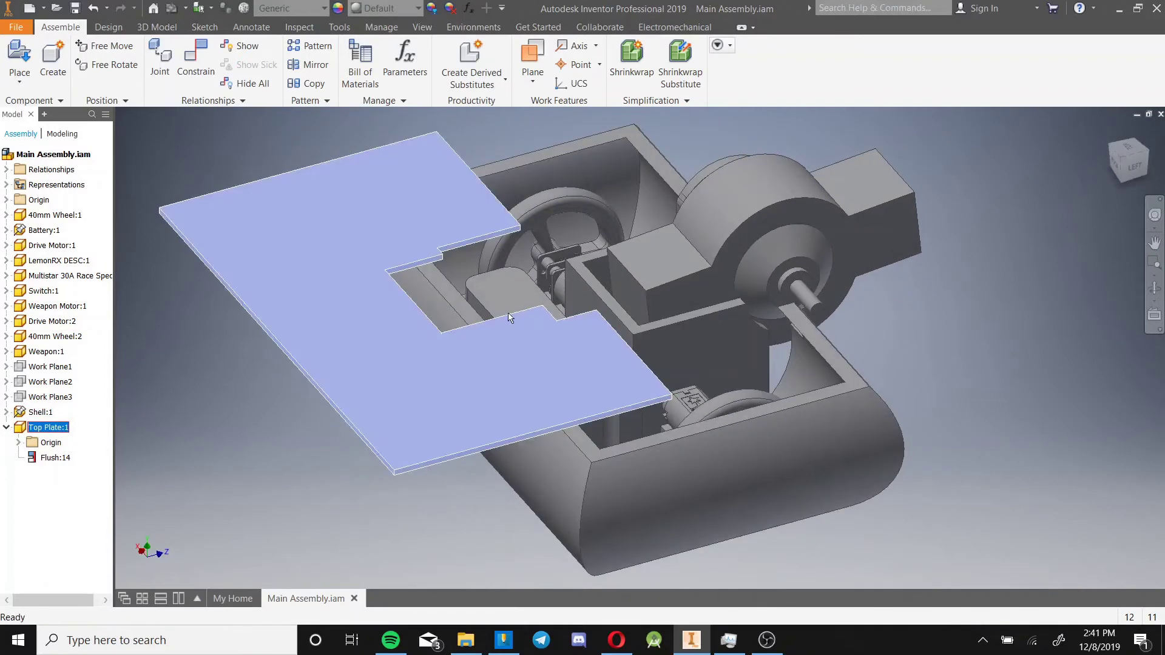
{"action": "left_click_drag", "start_coordinate": [500, 365], "coordinate": [610, 358]}
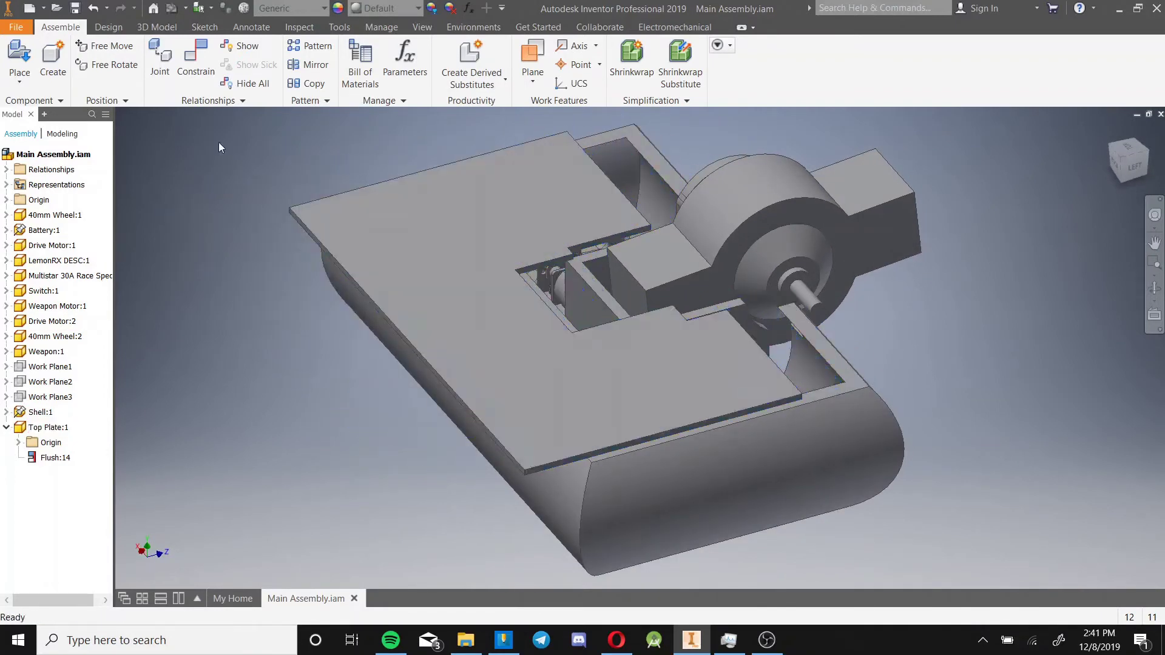
Mate the top plate's lower short side edge to the matching upper edge of the shell with 0 in offset
{"action": "key", "text": "c"}
{"action": "scroll", "coordinate": [619, 450], "scroll_direction": "down", "scroll_amount": 3}
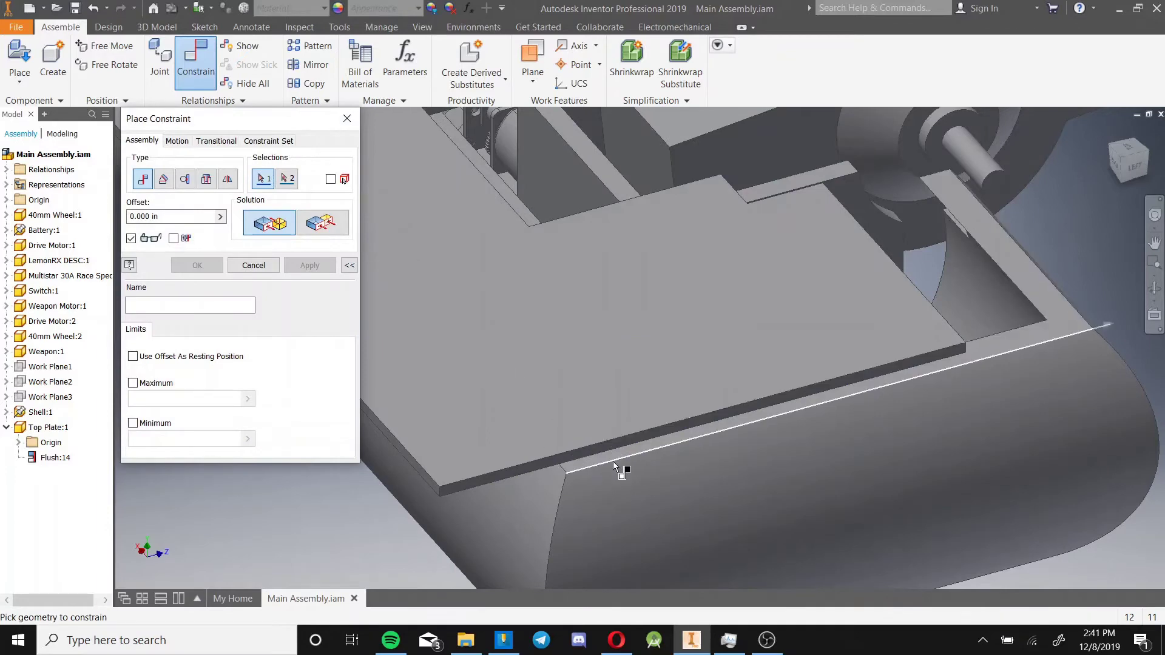
{"action": "left_click", "coordinate": [616, 460]}
{"action": "left_click", "coordinate": [588, 449]}
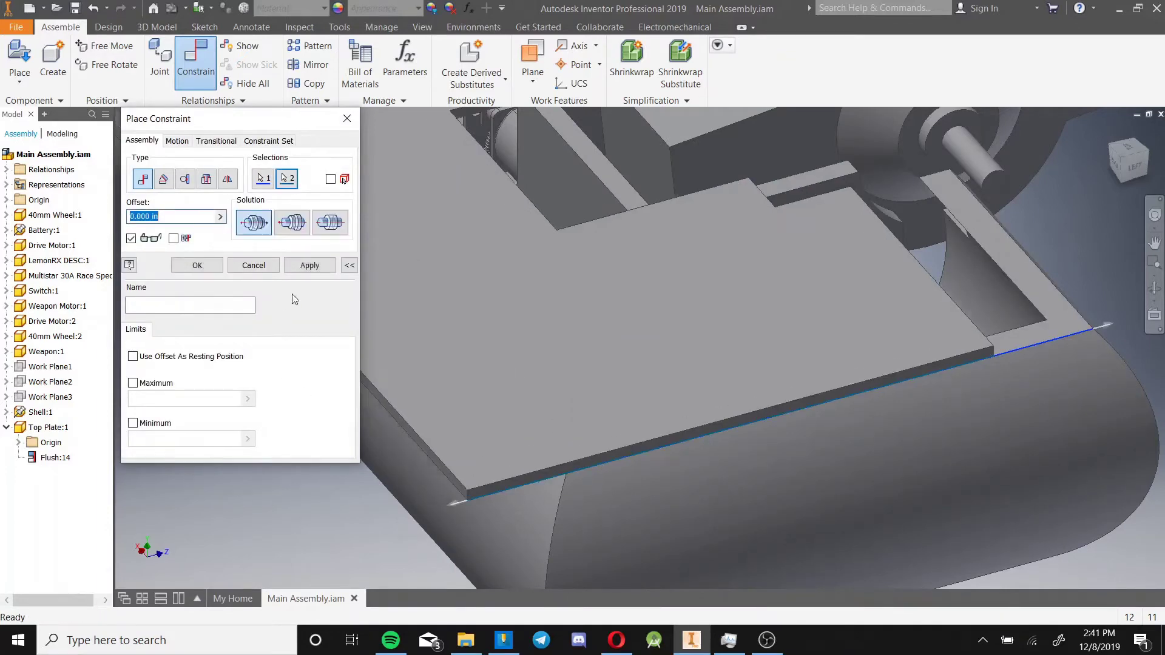
{"action": "left_click", "coordinate": [307, 266]}
{"action": "key", "text": "Escape"}
Mate the top plate's lower long rear edge to the shell's rear upper edge with 0 in offset
{"action": "left_click", "coordinate": [481, 395]}
{"action": "scroll", "coordinate": [553, 373], "scroll_direction": "down", "scroll_amount": 3}
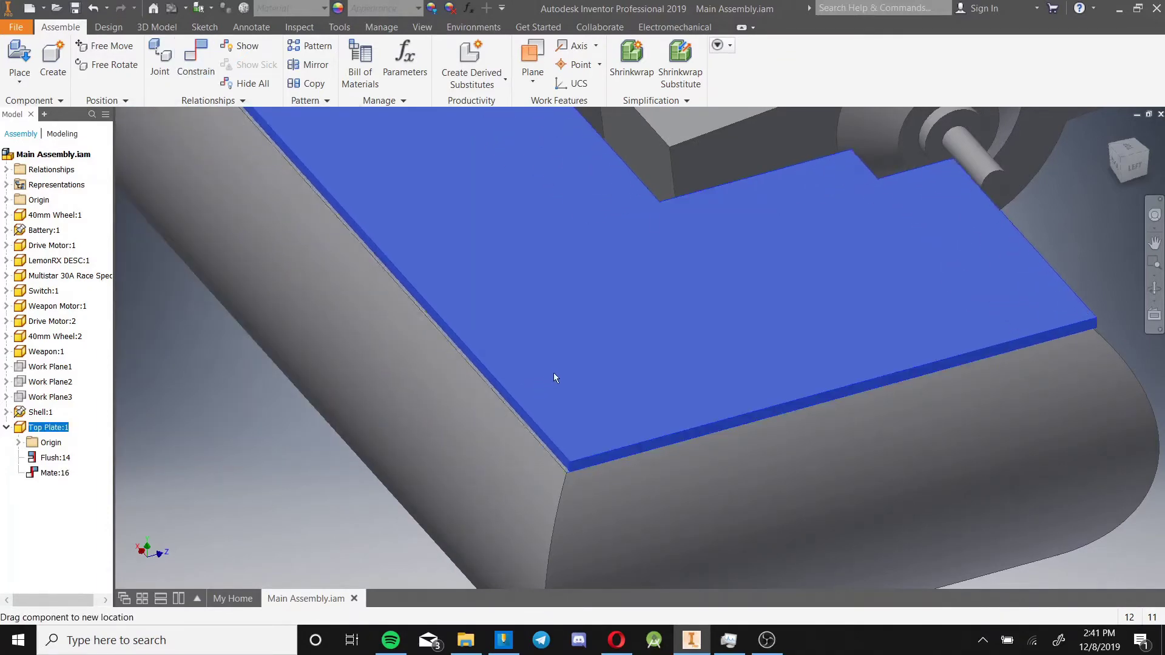
{"action": "key", "text": "c"}
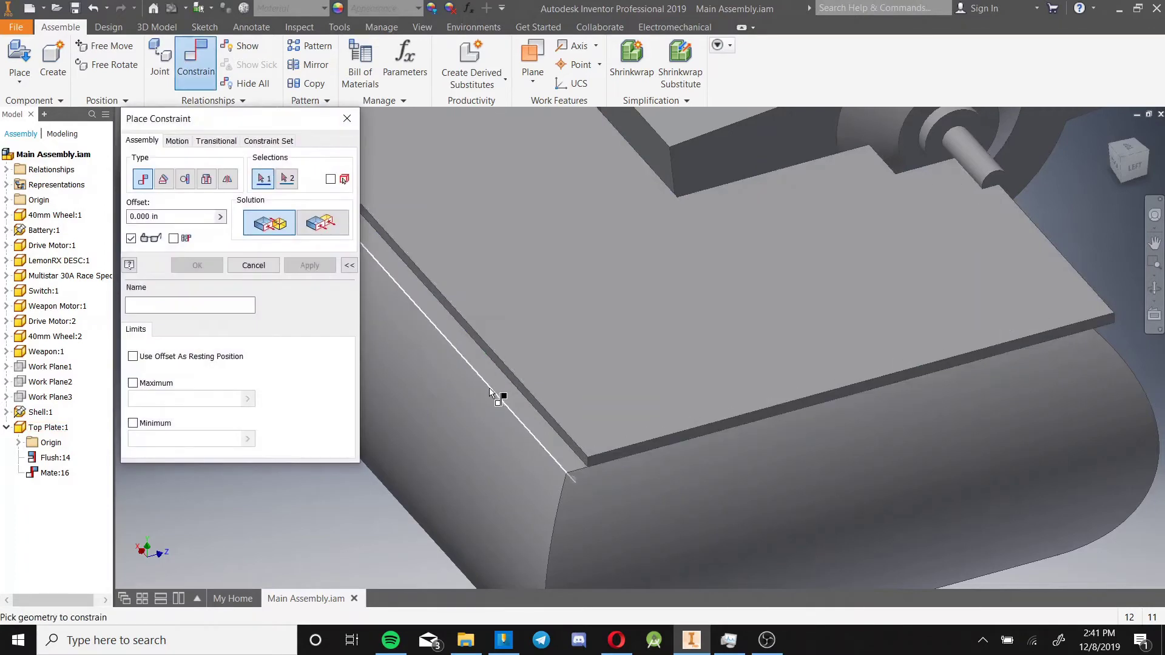
{"action": "left_click", "coordinate": [493, 386]}
{"action": "left_click", "coordinate": [509, 373]}
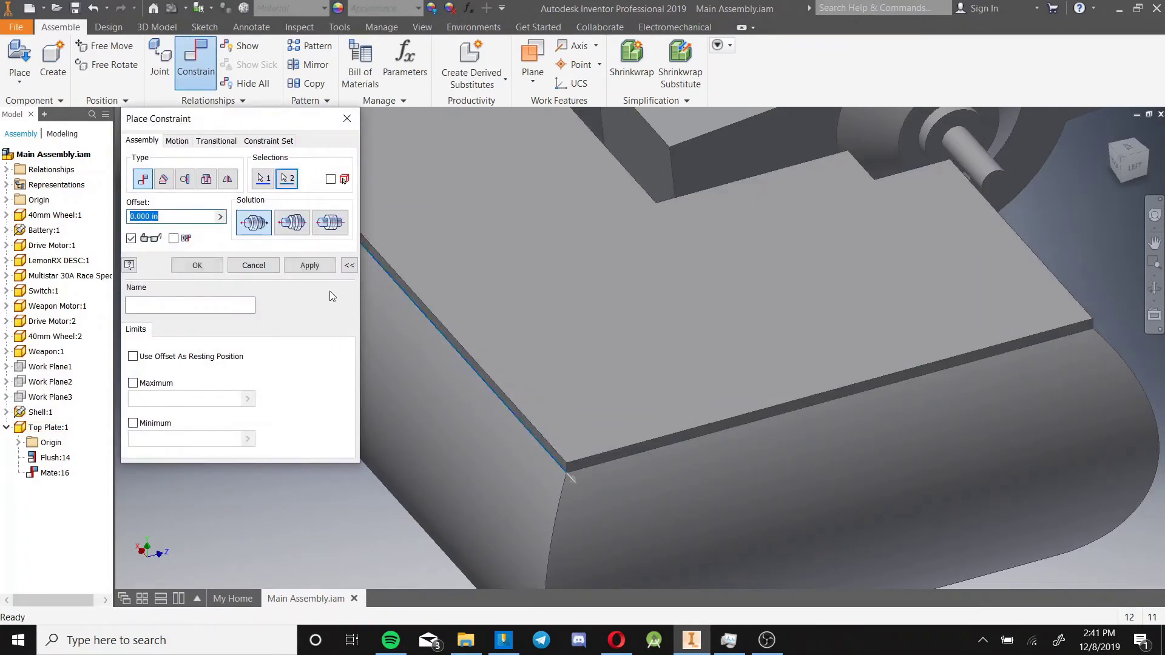
{"action": "left_click", "coordinate": [320, 267]}
{"action": "key", "text": "Escape"}
{"action": "scroll", "coordinate": [642, 348], "scroll_direction": "up", "scroll_amount": 5}
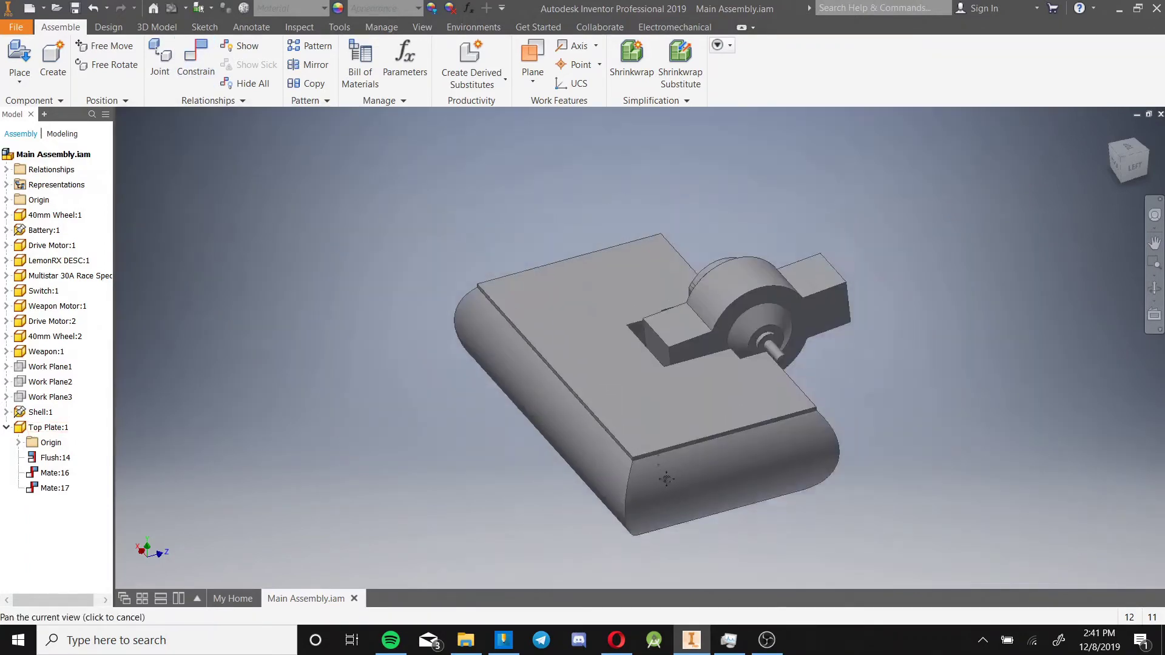
{"action": "scroll", "coordinate": [731, 511], "scroll_direction": "down", "scroll_amount": 4}
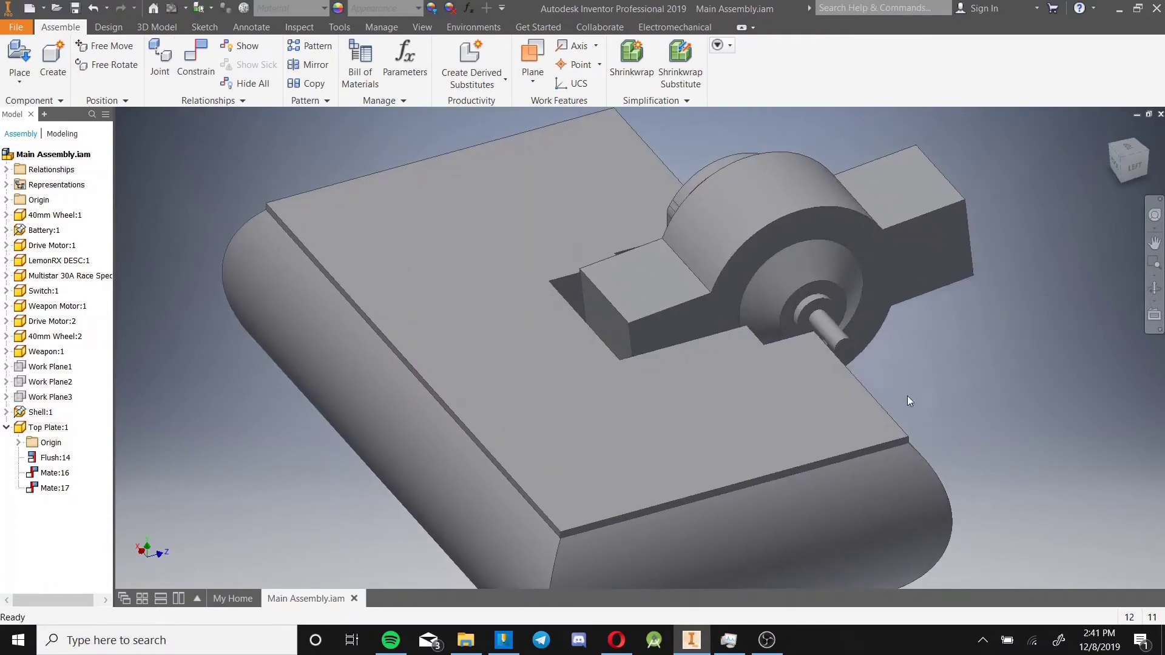
Hide the top plate and view the robot's interior from the top
{"action": "right_click", "coordinate": [597, 427]}
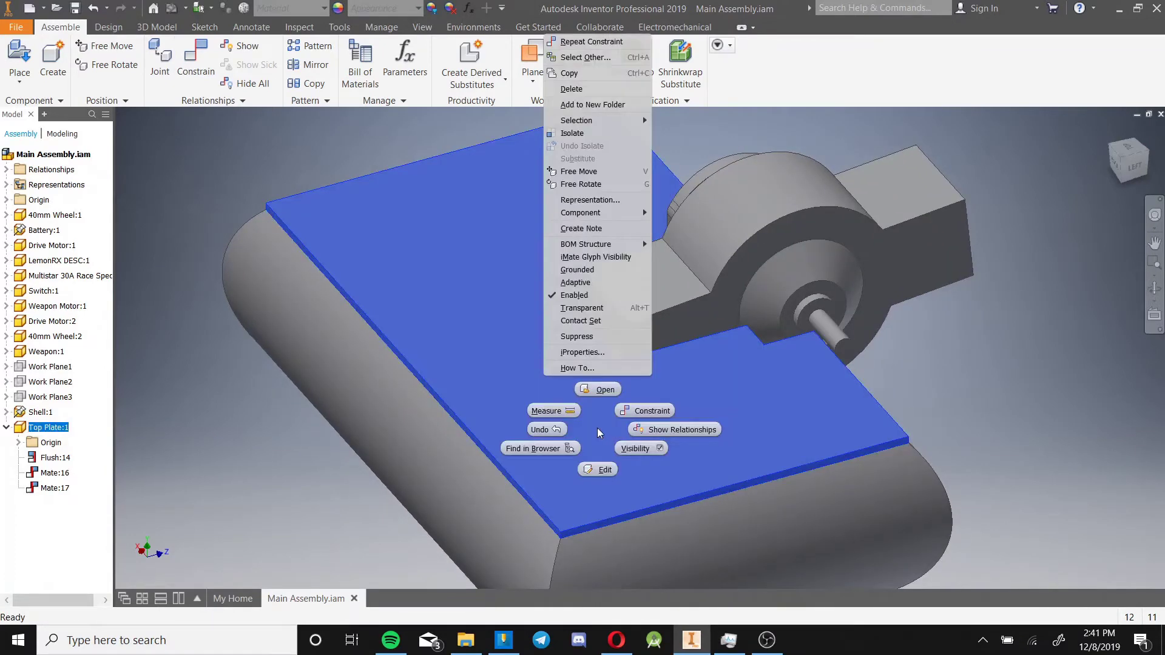
{"action": "left_click", "coordinate": [636, 446]}
{"action": "left_click", "coordinate": [1126, 149]}
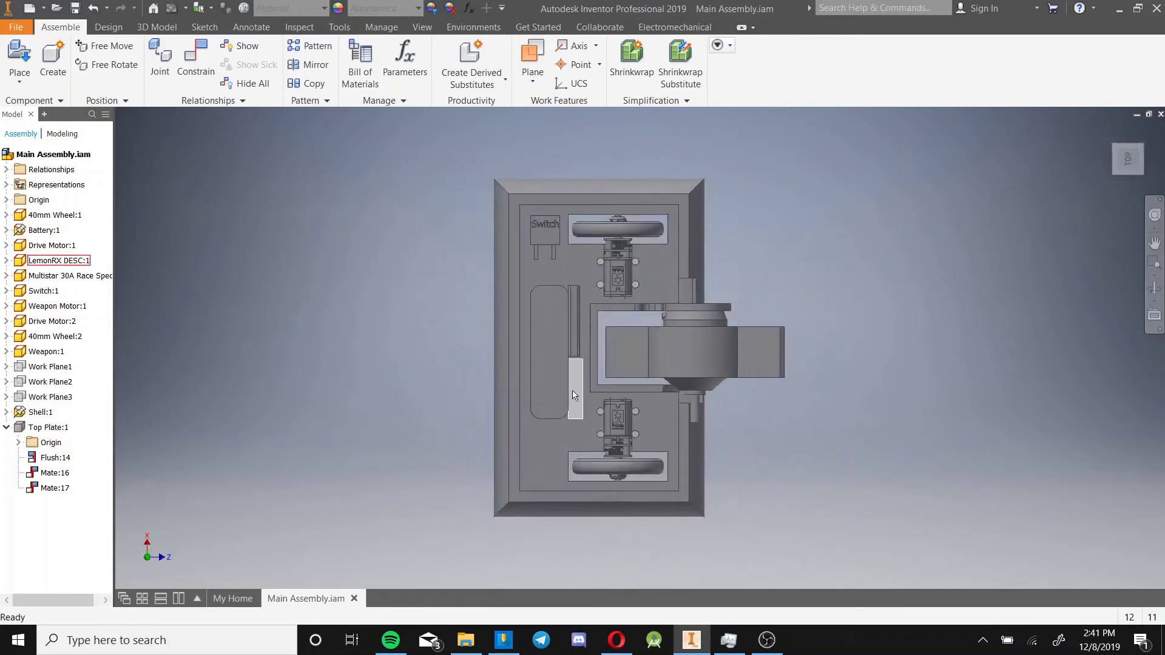
{"action": "scroll", "coordinate": [573, 391], "scroll_direction": "down", "scroll_amount": 4}
{"action": "middle_click_drag", "start_coordinate": [585, 443], "coordinate": [547, 454]}
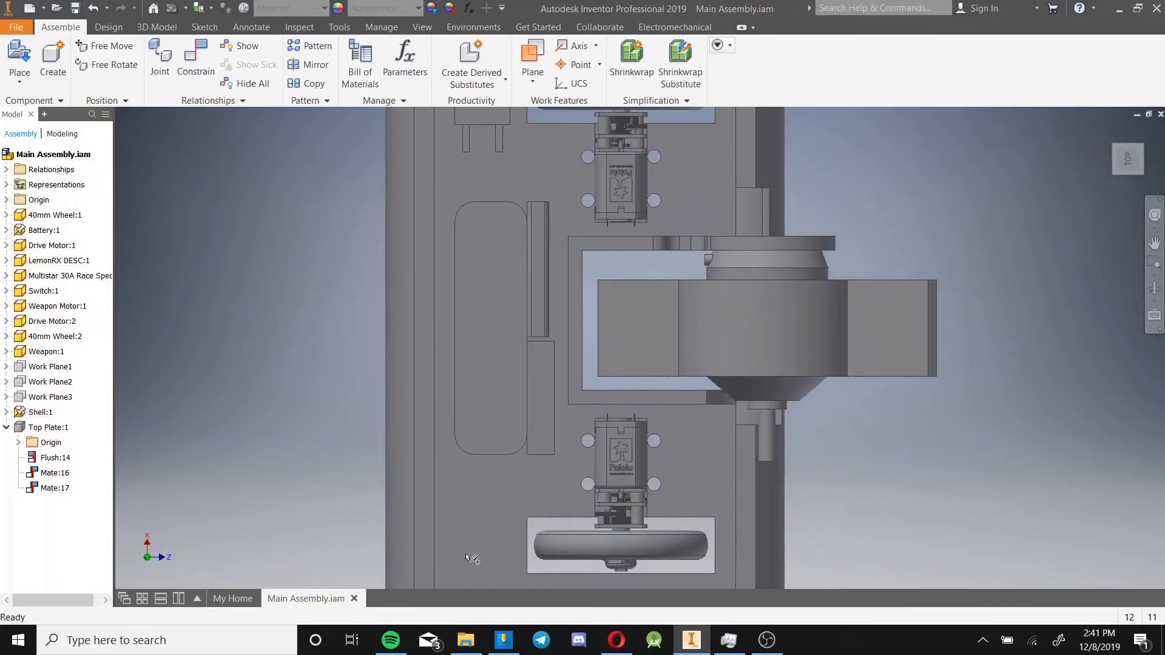
Edit the shell in place and start a new sketch on its interior floor
{"action": "double_click", "coordinate": [706, 181]}
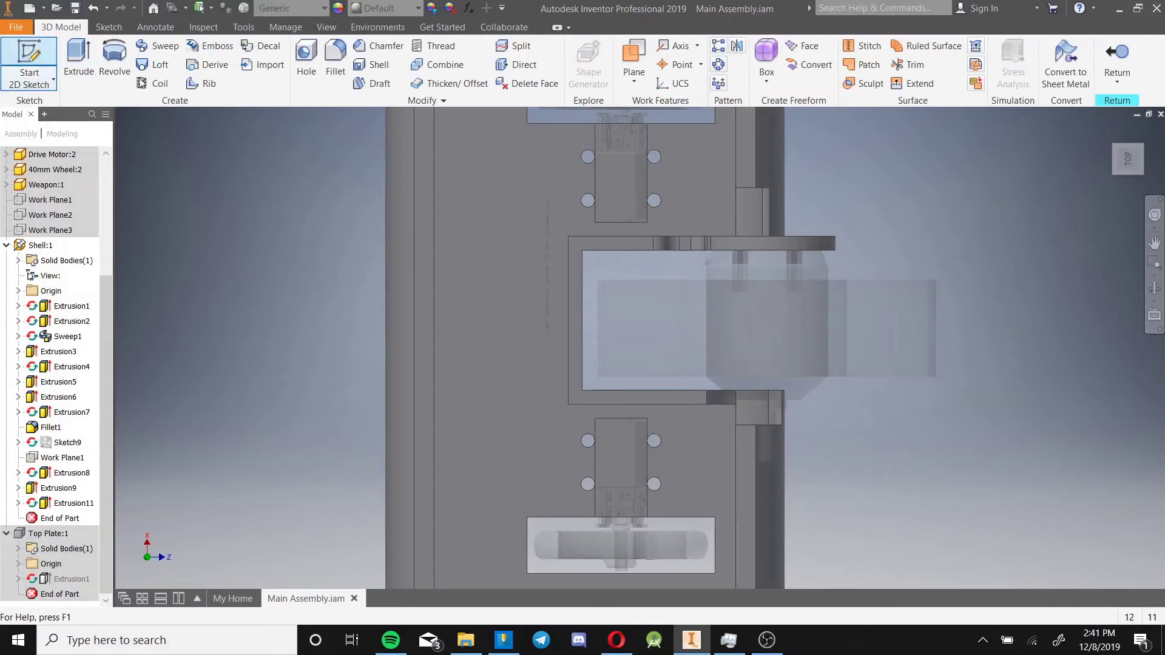
{"action": "left_click", "coordinate": [29, 64]}
{"action": "left_click", "coordinate": [701, 185]}
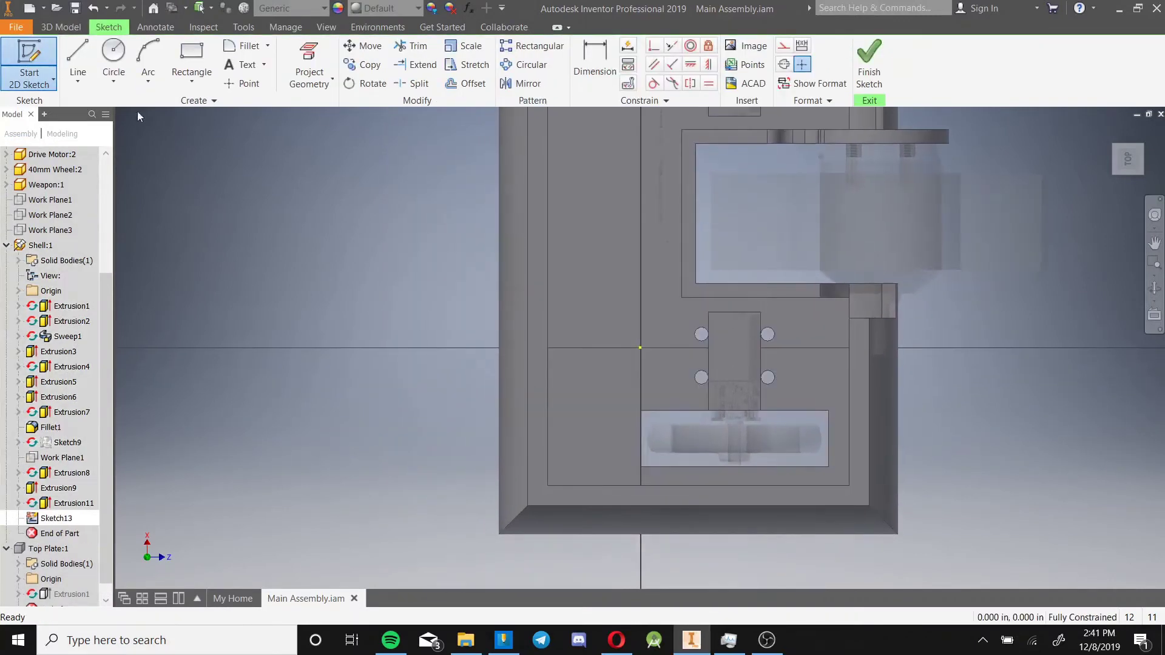
Sketch two small rectangles on the floor, one in the rear corner beside a wheel, one between the opposite drive motor and front wall
{"action": "left_click", "coordinate": [191, 64]}
{"action": "left_click", "coordinate": [564, 413]}
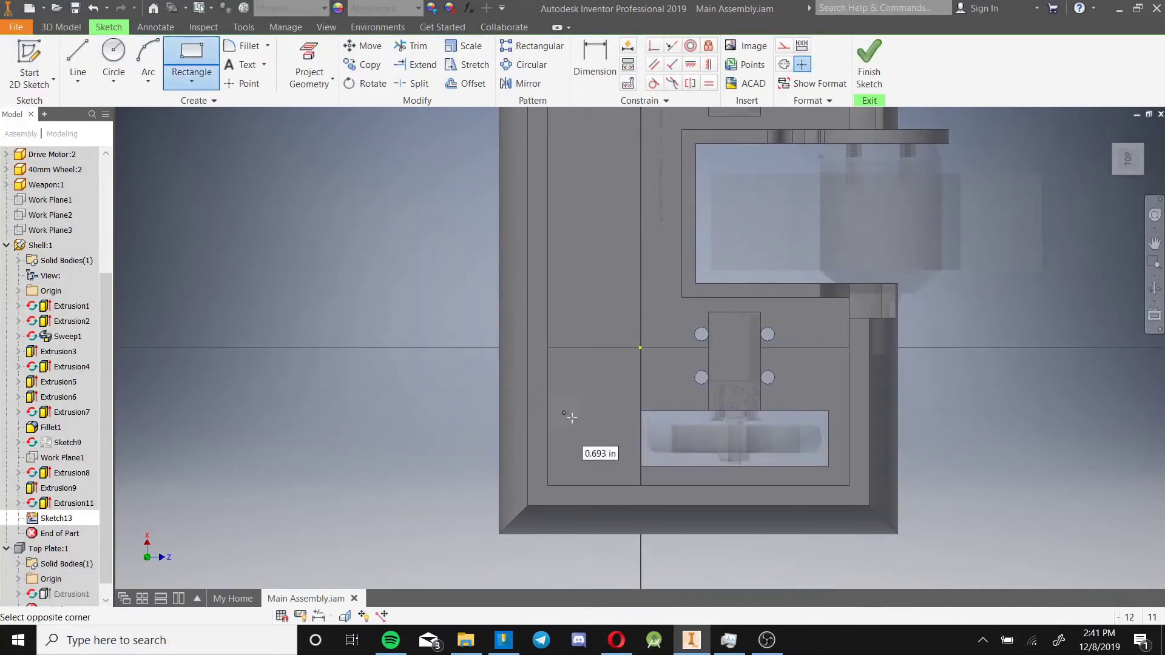
{"action": "left_click", "coordinate": [599, 454]}
{"action": "middle_click_drag", "start_coordinate": [619, 367], "coordinate": [618, 254]}
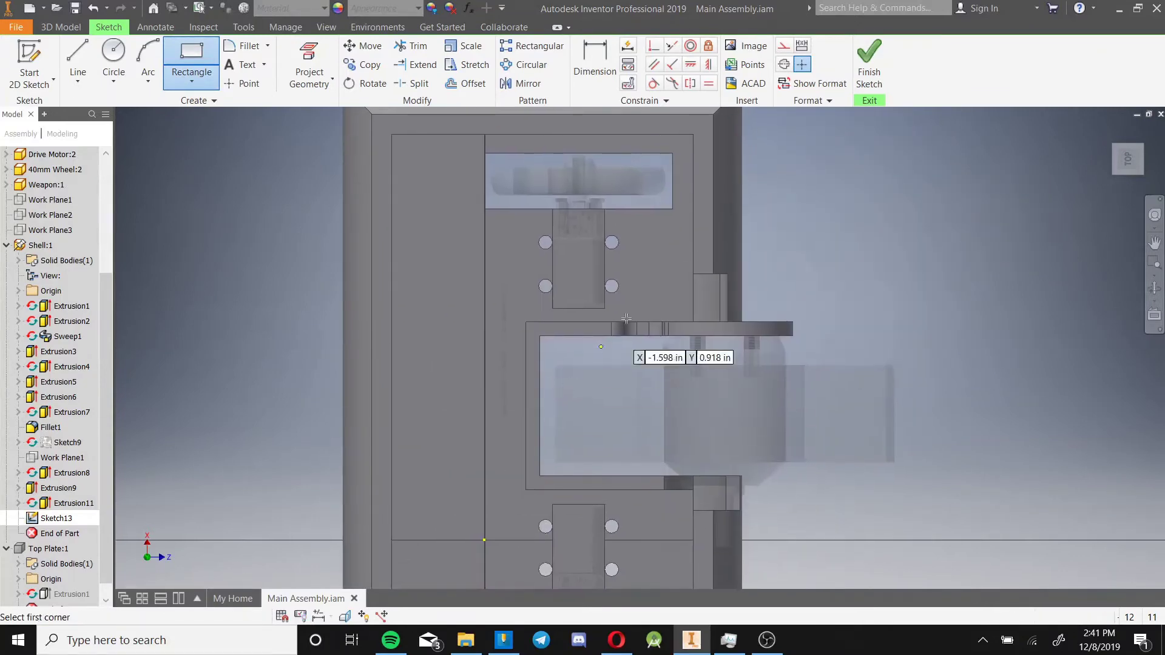
{"action": "left_click", "coordinate": [644, 256]}
{"action": "left_click", "coordinate": [685, 291]}
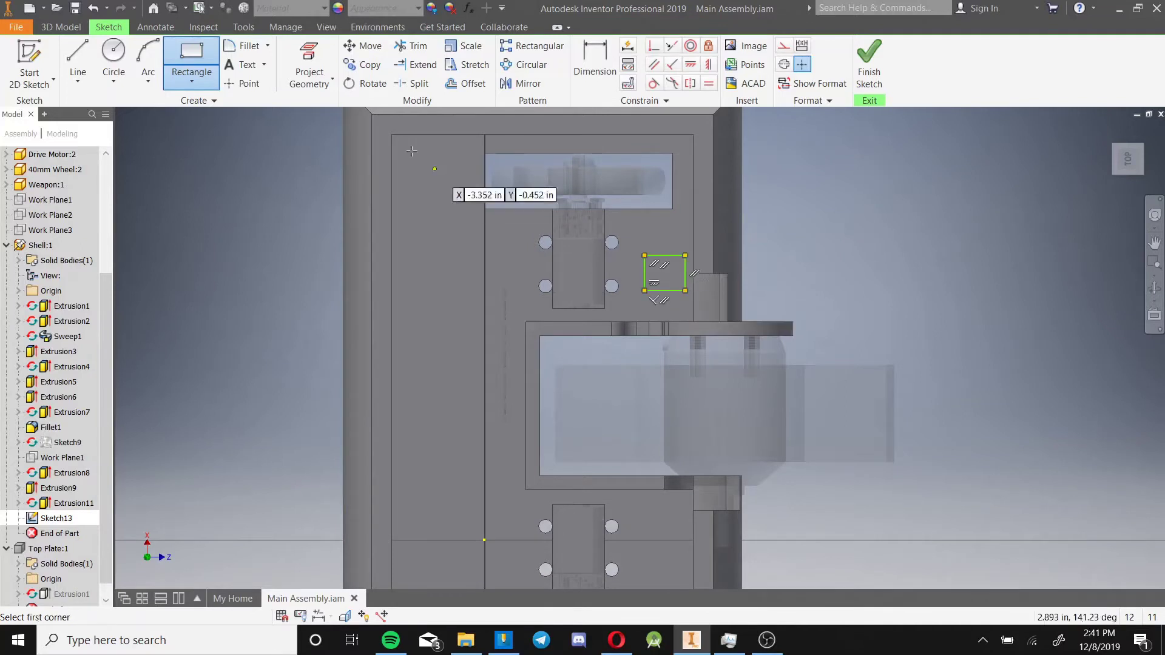
Draw a 3 mm diameter circle at the centre of each of the two rectangles
{"action": "left_click", "coordinate": [83, 57]}
{"action": "left_click", "coordinate": [109, 58]}
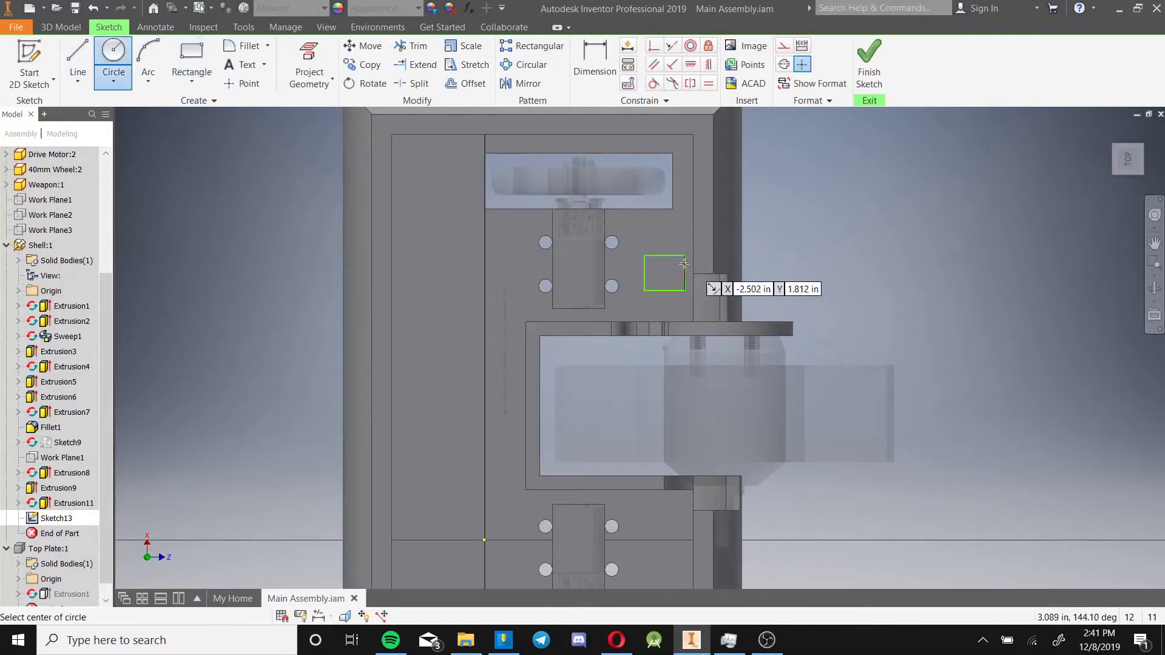
{"action": "left_click", "coordinate": [664, 273]}
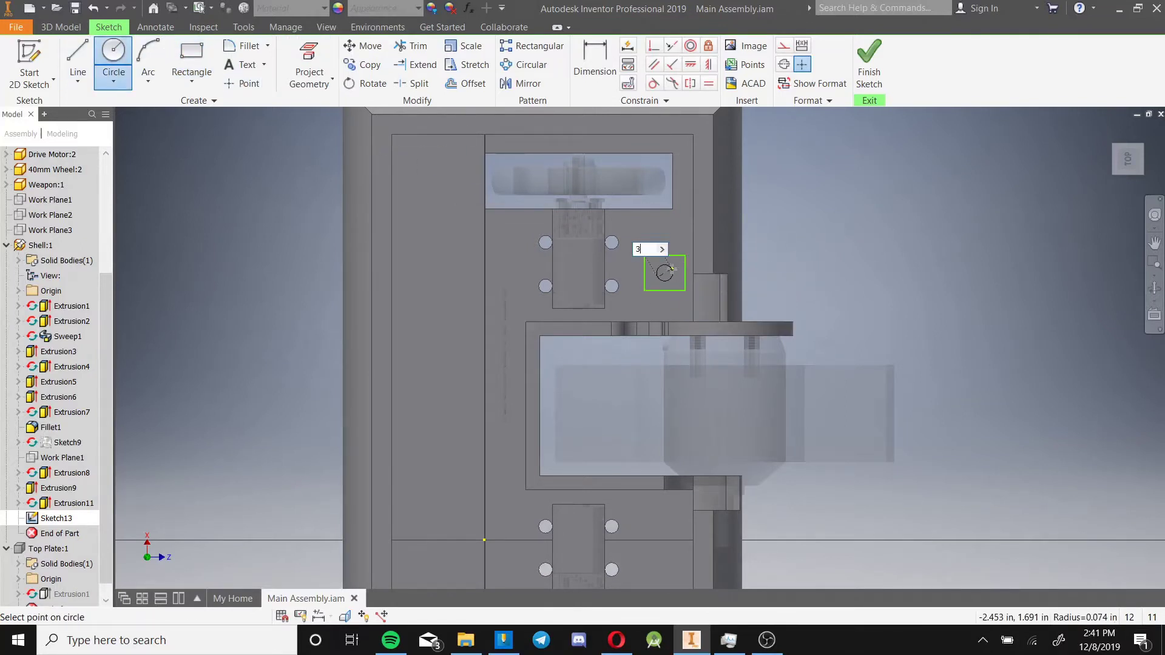
{"action": "left_click", "coordinate": [671, 269]}
{"action": "middle_click_drag", "start_coordinate": [671, 269], "coordinate": [507, 473]}
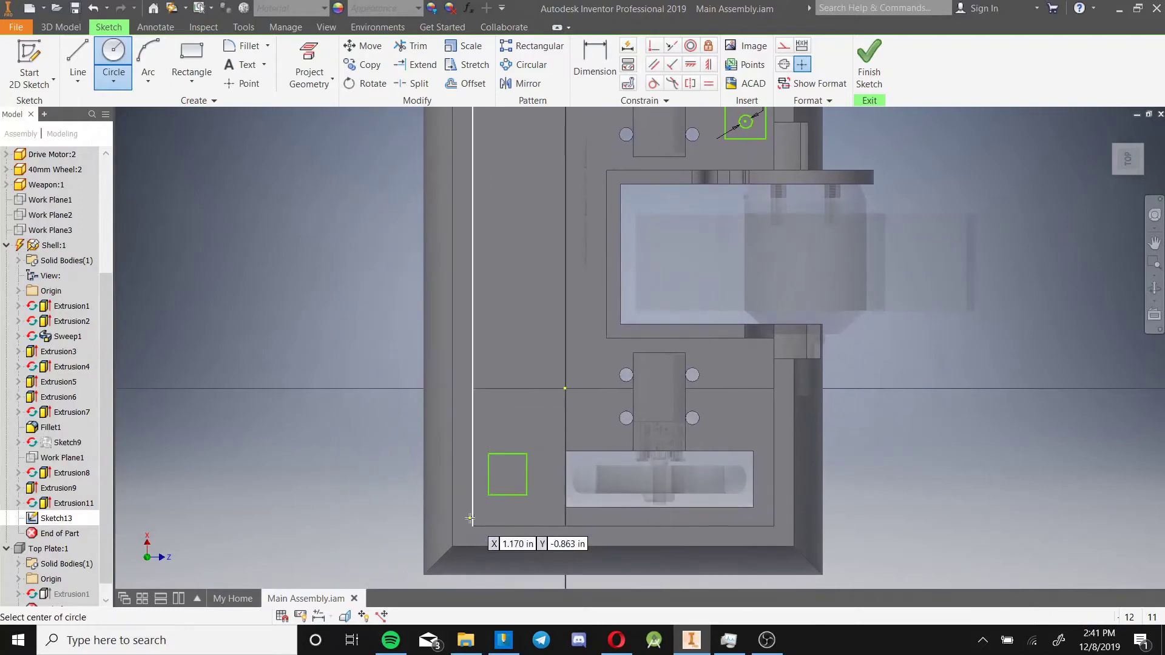
{"action": "left_click", "coordinate": [508, 473]}
{"action": "type", "text": "3"}
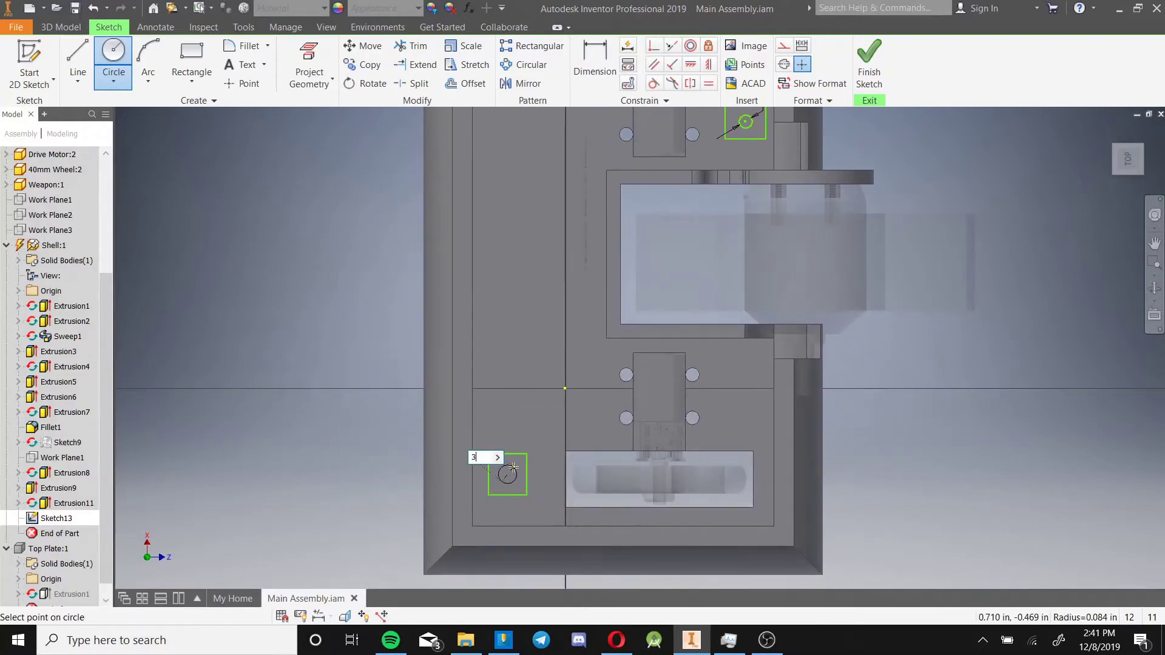
{"action": "type", "text": "mm"}
{"action": "key", "text": "Return"}
{"action": "middle_click_drag", "start_coordinate": [543, 388], "coordinate": [546, 424]}
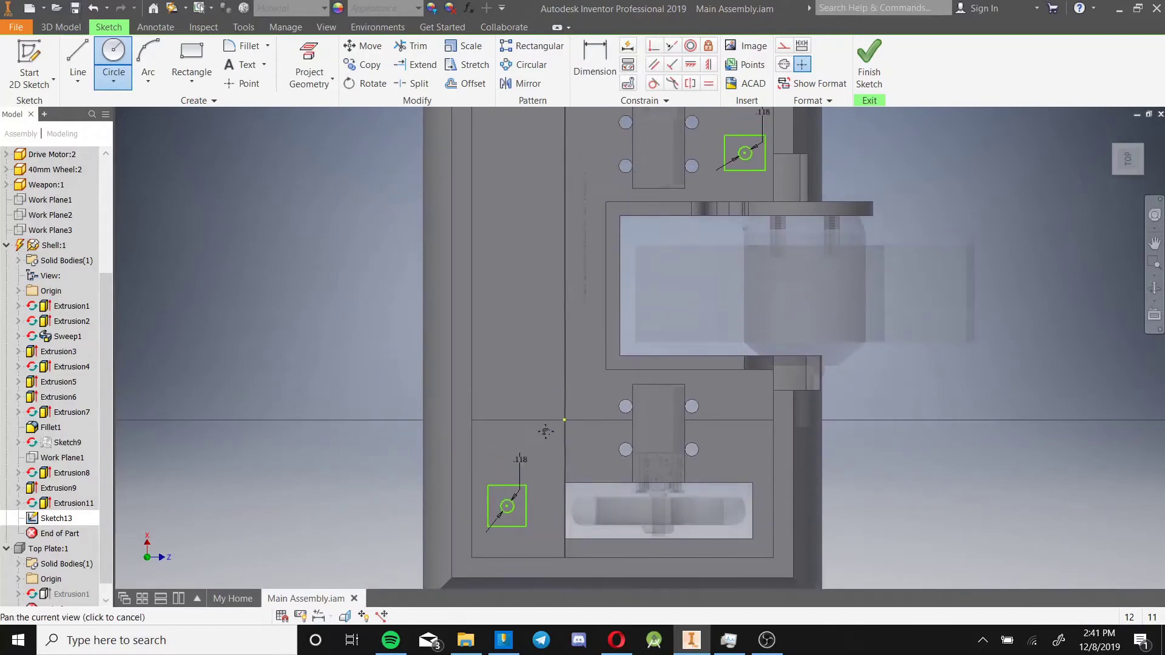
Finish the sketch and extrude both rectangles around their holes from the shell floor up to the shell's top rim face
{"action": "left_click", "coordinate": [868, 63]}
{"action": "key", "text": "e"}
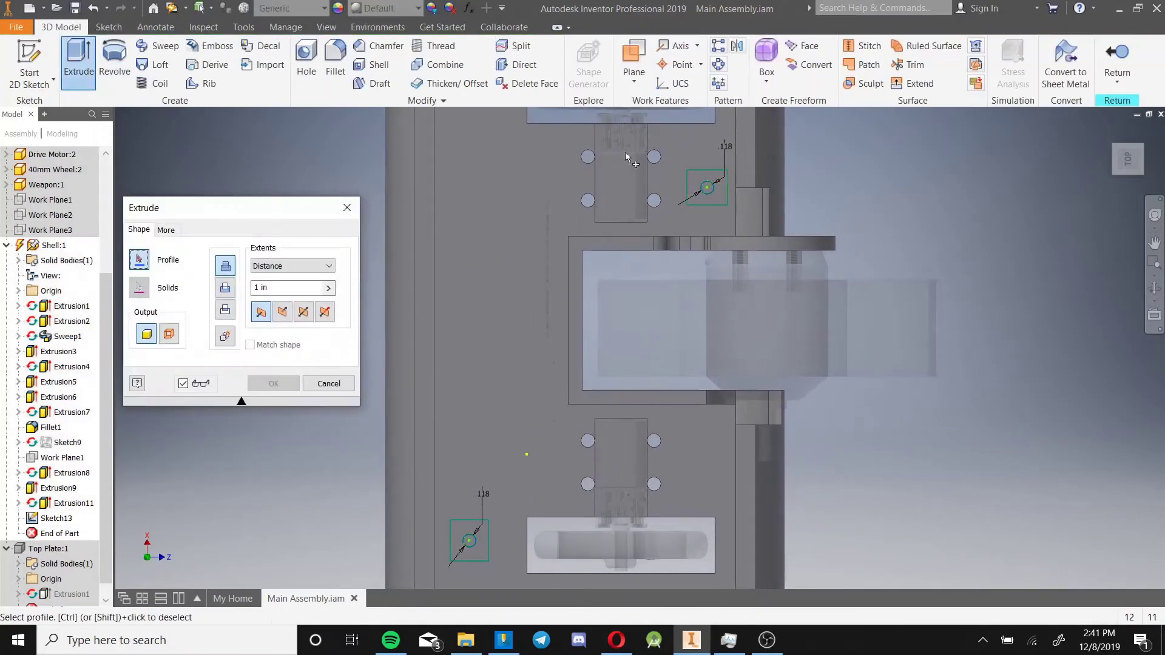
{"action": "left_click", "coordinate": [705, 185]}
{"action": "left_click", "coordinate": [470, 539]}
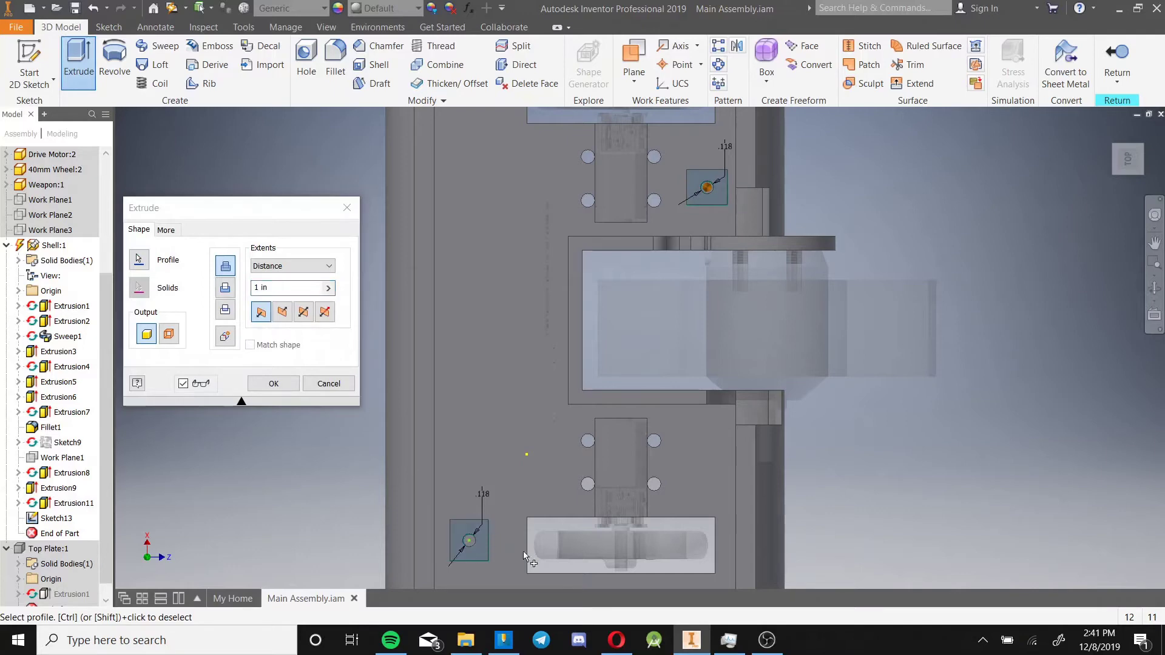
{"action": "middle_click_drag", "start_coordinate": [469, 537], "coordinate": [526, 507], "text": "shift"}
{"action": "left_click", "coordinate": [279, 271]}
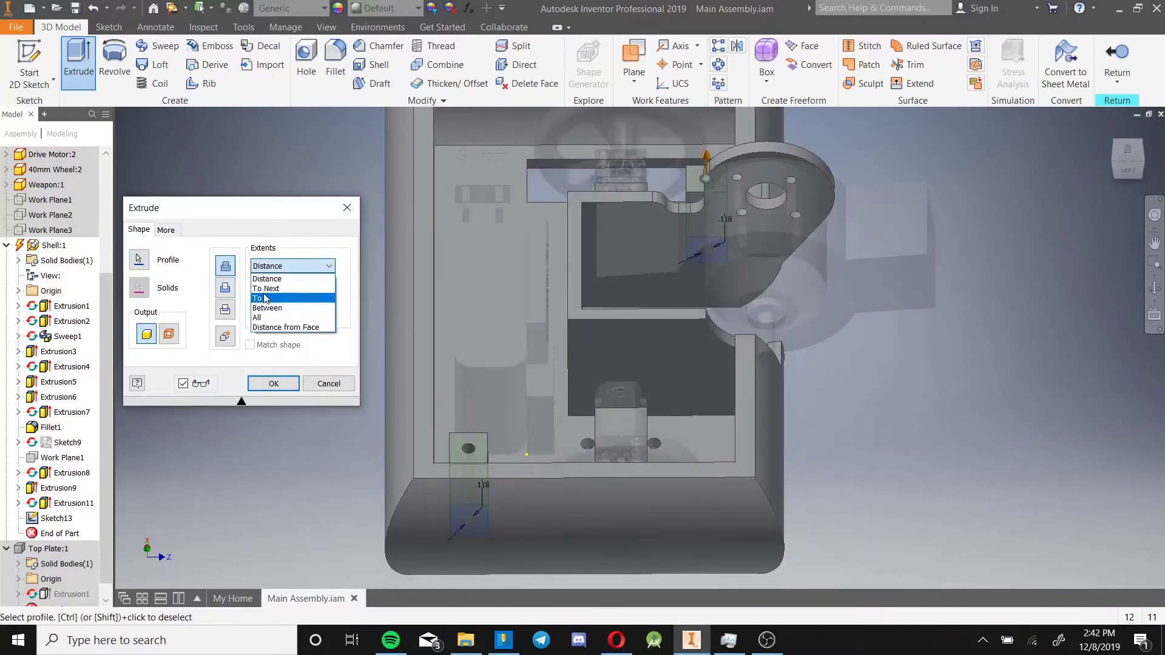
{"action": "left_click", "coordinate": [266, 304]}
{"action": "left_click", "coordinate": [423, 361]}
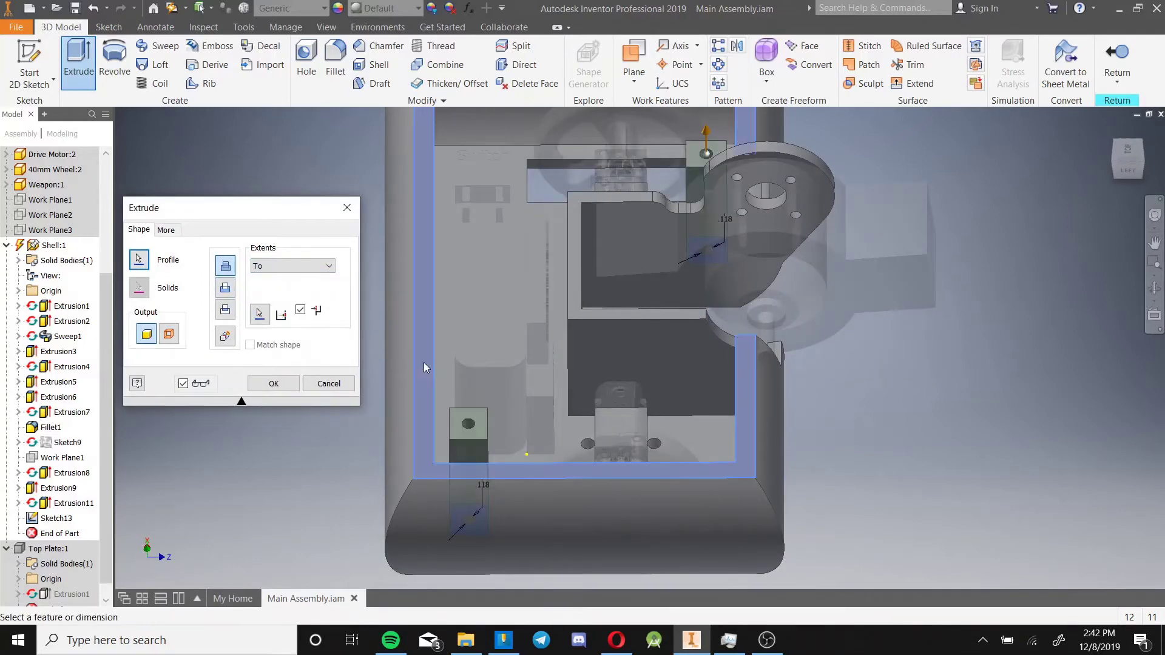
{"action": "left_click", "coordinate": [273, 384]}
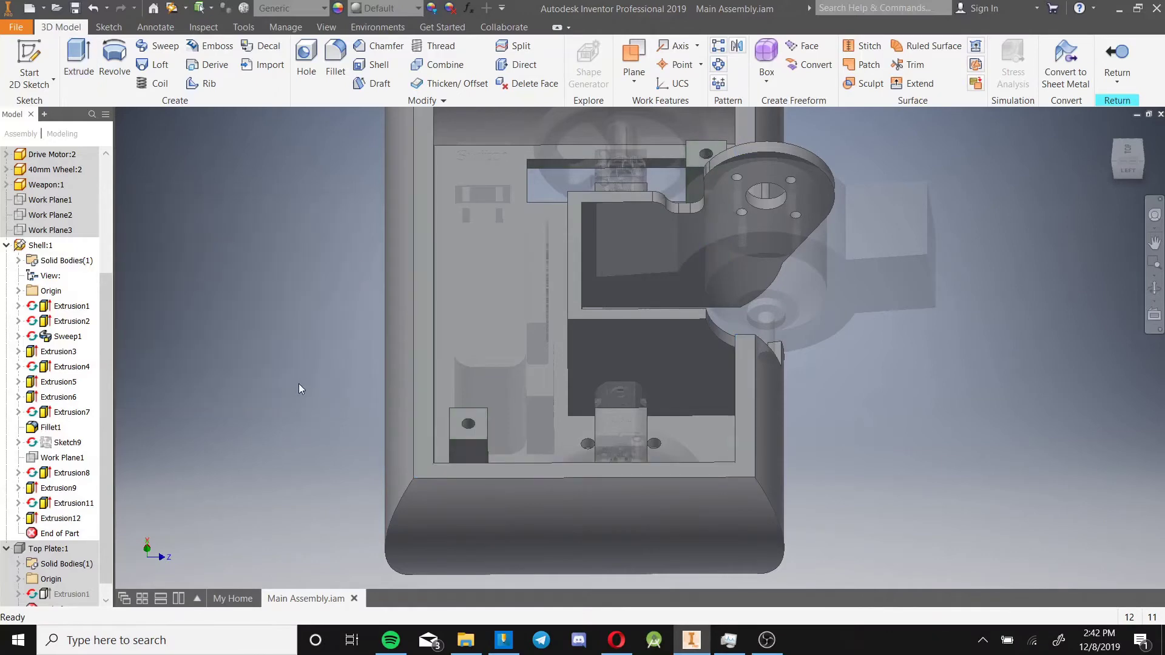
{"action": "mouse_move", "coordinate": [295, 384]}
{"action": "middle_mouse_down", "text": "shift"}
{"action": "mouse_move", "coordinate": [318, 393]}
{"action": "mouse_move", "coordinate": [304, 385]}
{"action": "middle_mouse_up", "text": "shift"}
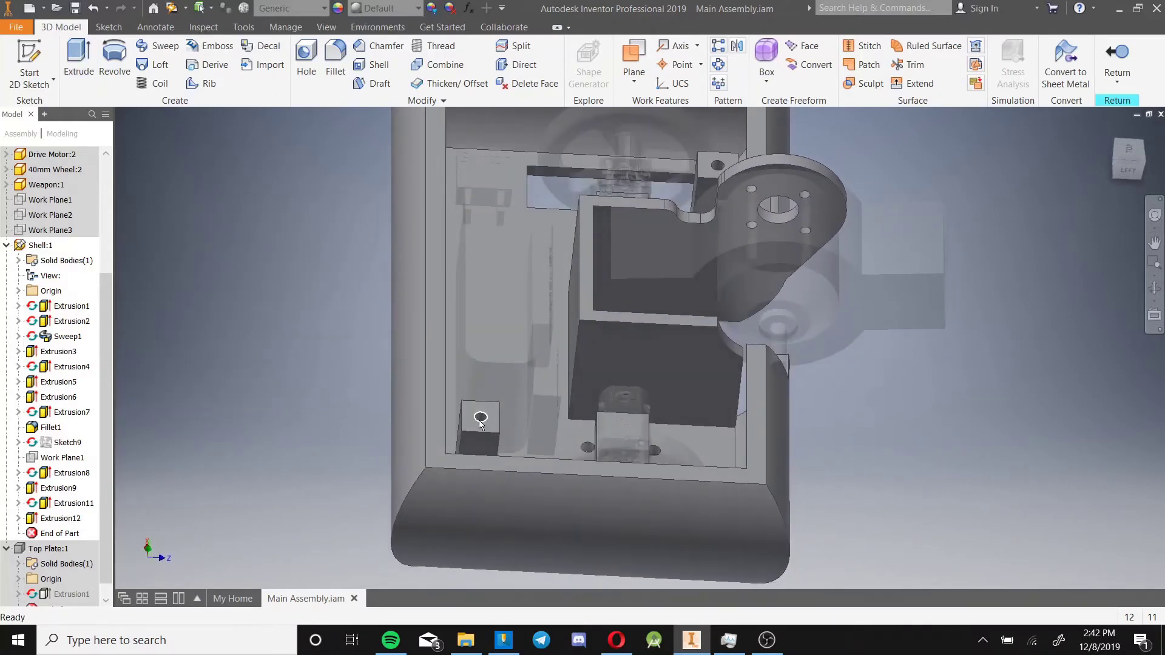
Return to the main assembly and make the top plate visible again
{"action": "mouse_move", "coordinate": [500, 444]}
{"action": "left_click", "coordinate": [1116, 54]}
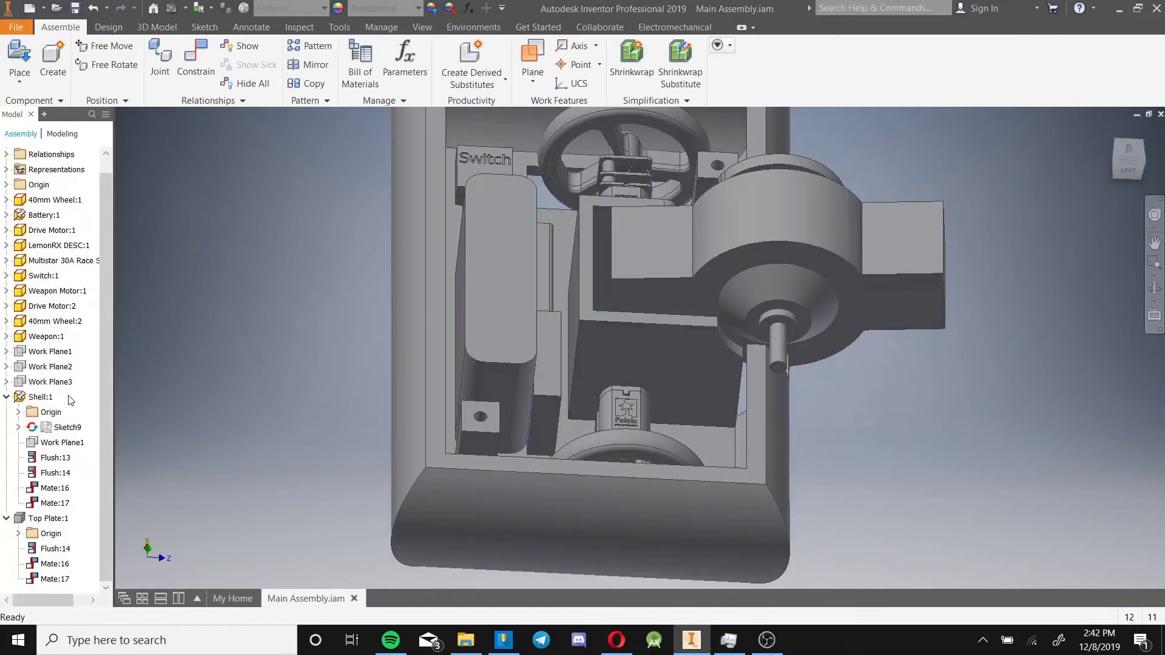
{"action": "right_click", "coordinate": [46, 521]}
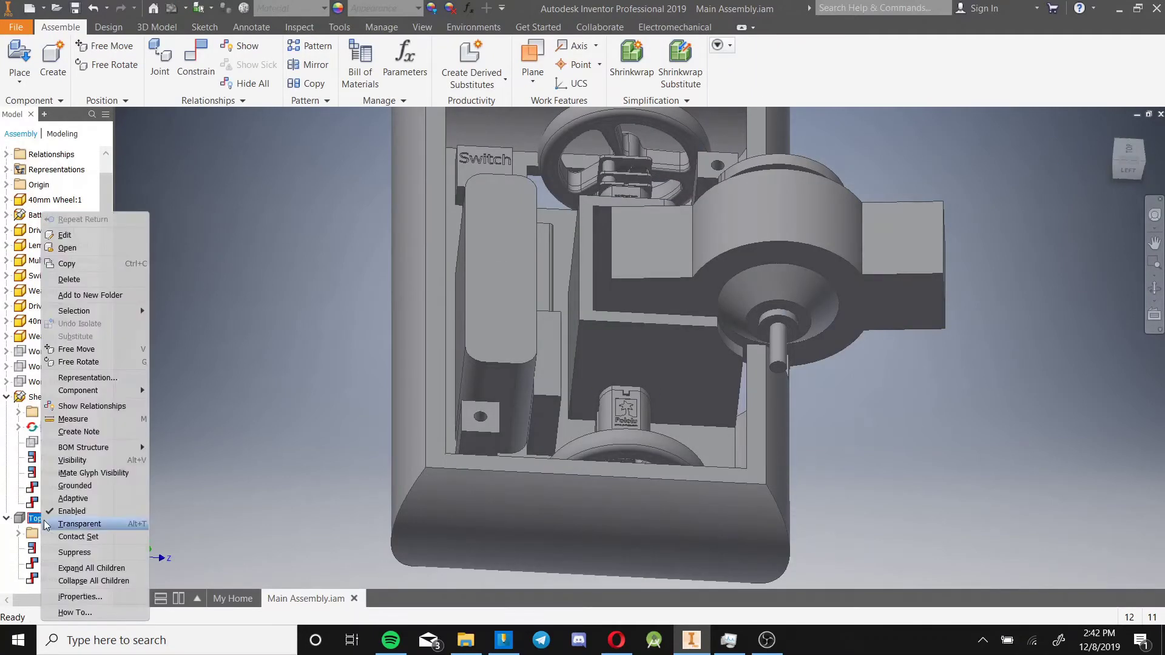
{"action": "left_click", "coordinate": [79, 461]}
Edit the top plate in place and start a new sketch on its underside
{"action": "double_click", "coordinate": [522, 332]}
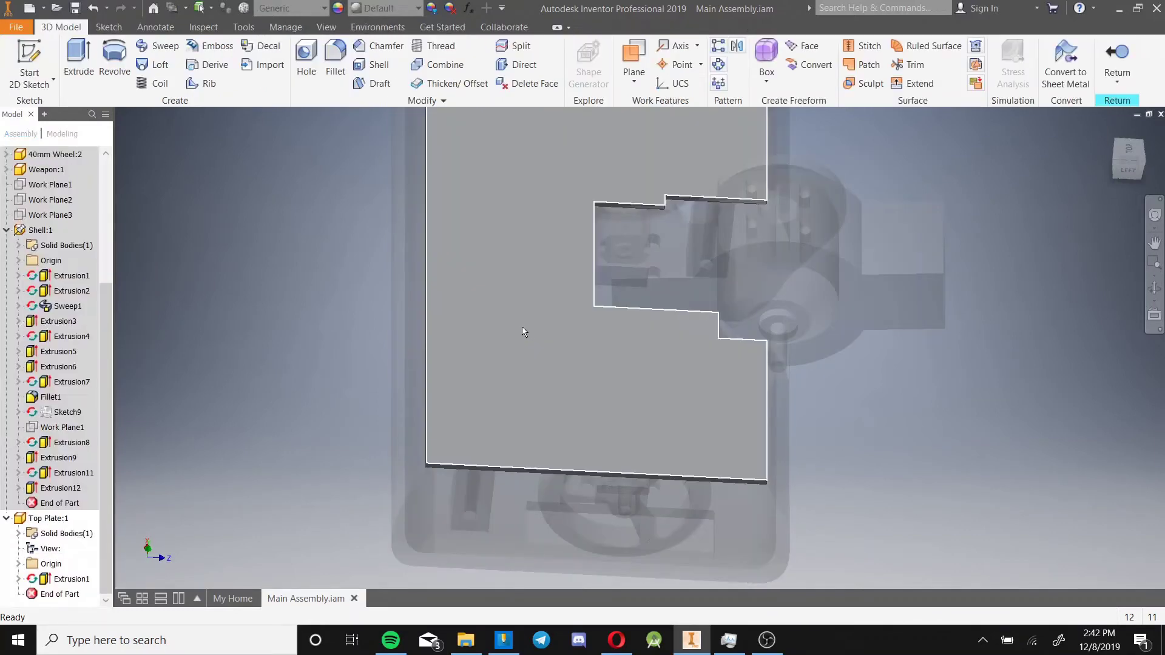
{"action": "left_click", "coordinate": [33, 52]}
{"action": "mouse_move", "coordinate": [619, 349]}
{"action": "middle_mouse_down", "text": "shift"}
{"action": "mouse_move", "coordinate": [762, 350]}
{"action": "mouse_move", "coordinate": [909, 377]}
{"action": "middle_mouse_up", "text": "shift"}
{"action": "left_click", "coordinate": [749, 403]}
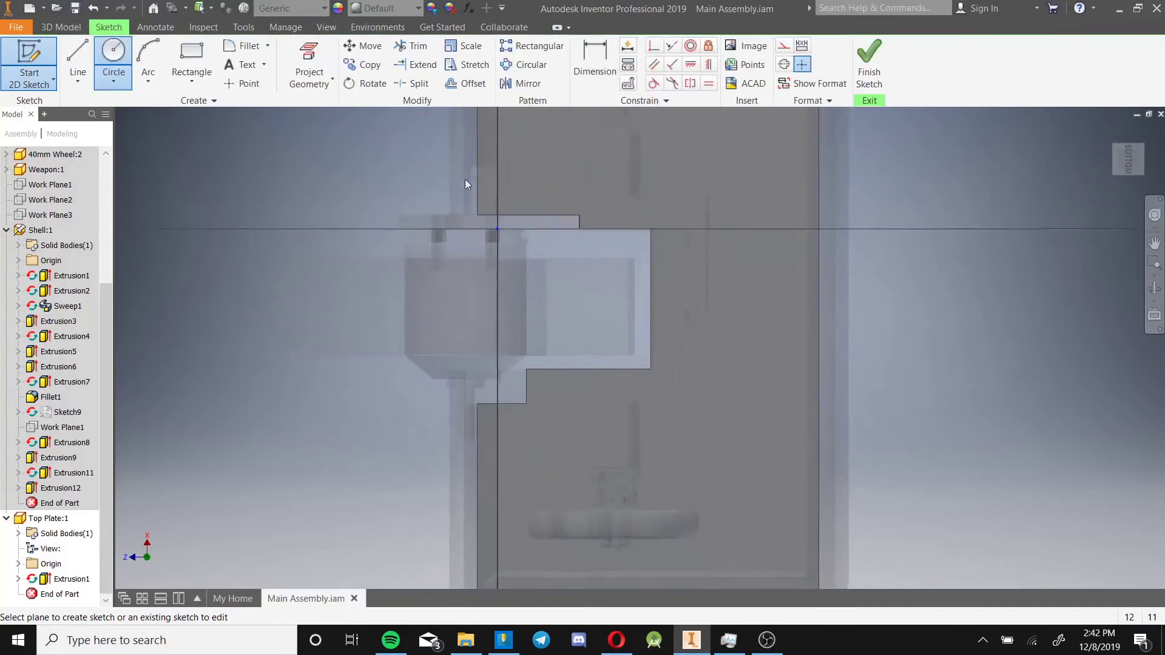
Project the hole circles of the two mounting posts into the plate sketch and finish the sketch
{"action": "mouse_move", "coordinate": [912, 235]}
{"action": "middle_mouse_down", "text": "shift"}
{"action": "mouse_move", "coordinate": [793, 286]}
{"action": "mouse_move", "coordinate": [668, 302]}
{"action": "mouse_move", "coordinate": [678, 258]}
{"action": "middle_mouse_up", "text": "shift"}
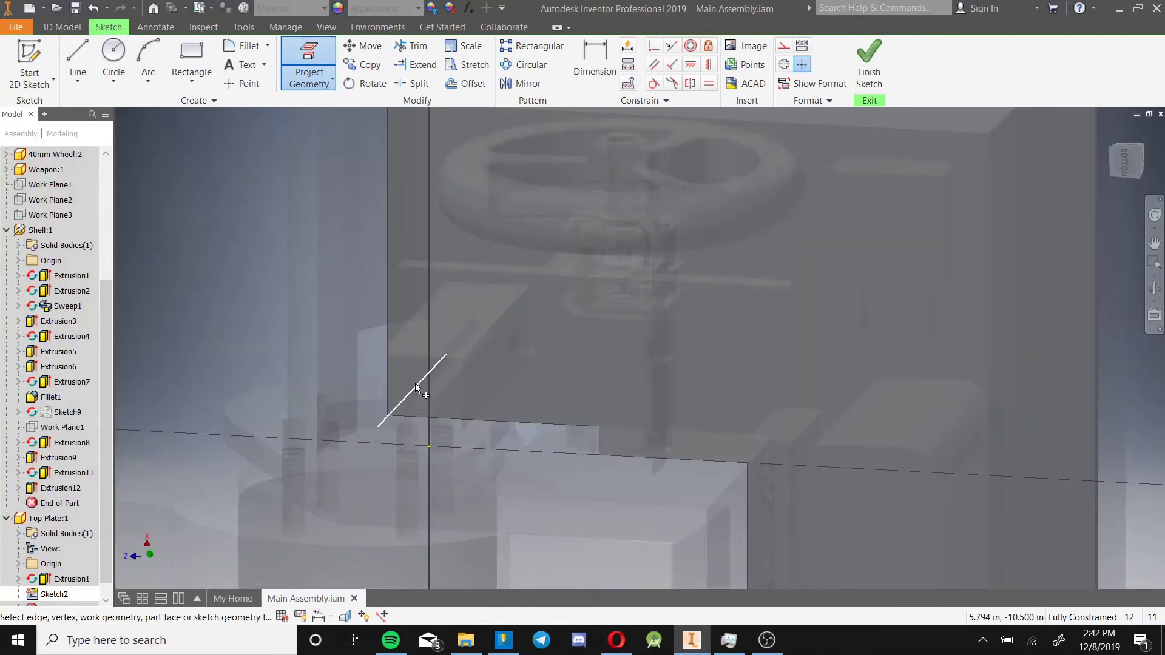
{"action": "left_click", "coordinate": [415, 383]}
{"action": "scroll", "coordinate": [420, 394], "scroll_direction": "down", "scroll_amount": 3}
{"action": "middle_click_drag", "start_coordinate": [425, 424], "coordinate": [383, 97]}
{"action": "middle_click_drag", "start_coordinate": [565, 387], "coordinate": [524, 273]}
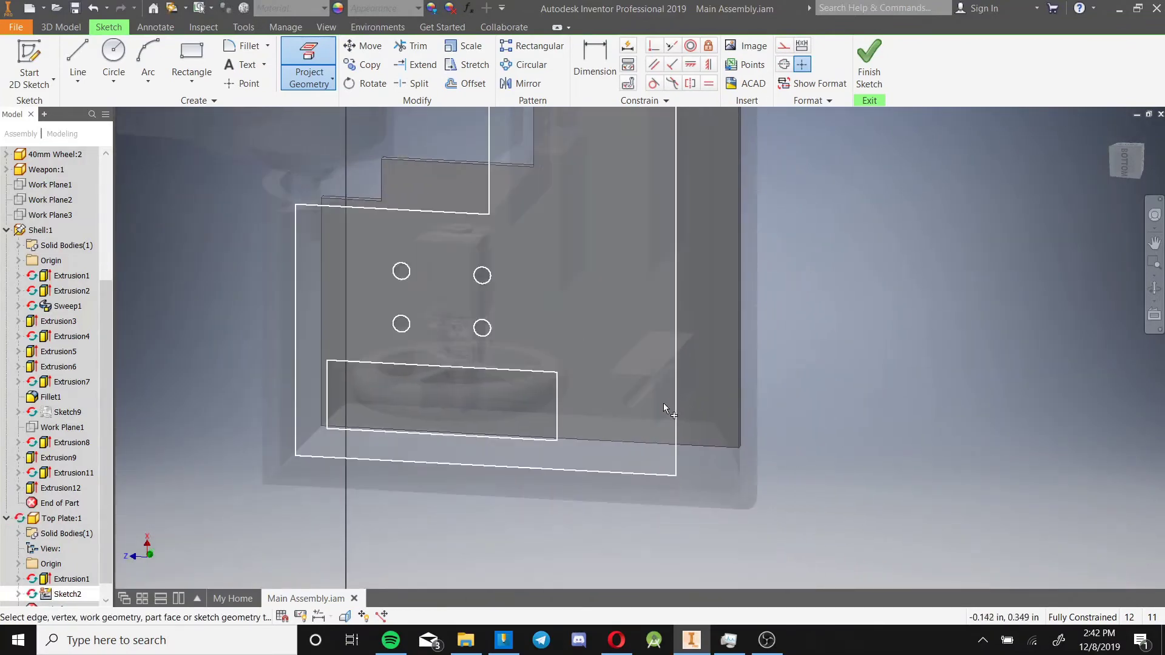
{"action": "left_click", "coordinate": [630, 405]}
{"action": "left_click", "coordinate": [869, 64]}
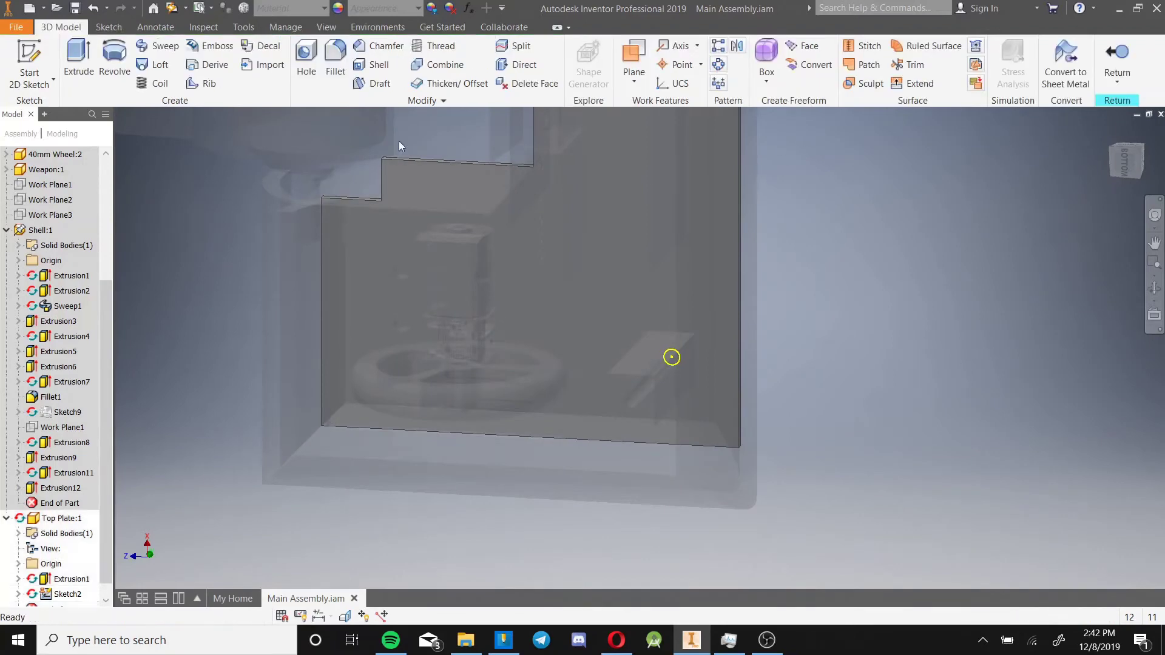
Cut the two projected circles through the top plate with the extent set to All and return to the assembly
{"action": "left_click", "coordinate": [87, 56]}
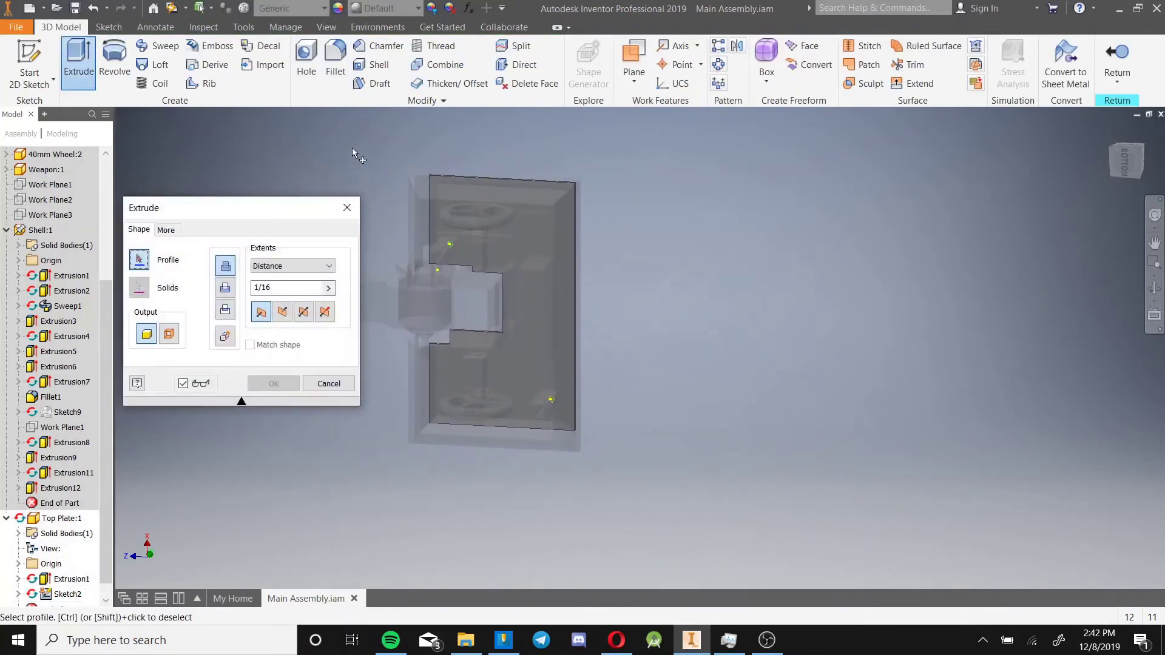
{"action": "left_click", "coordinate": [500, 436]}
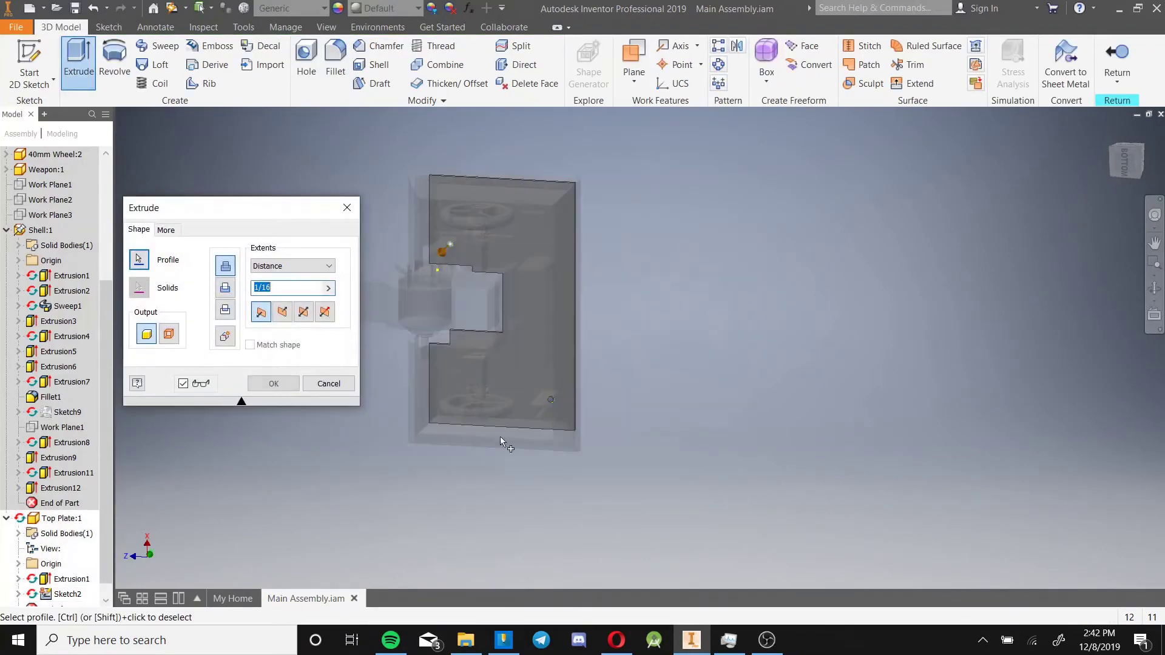
{"action": "left_click", "coordinate": [289, 266]}
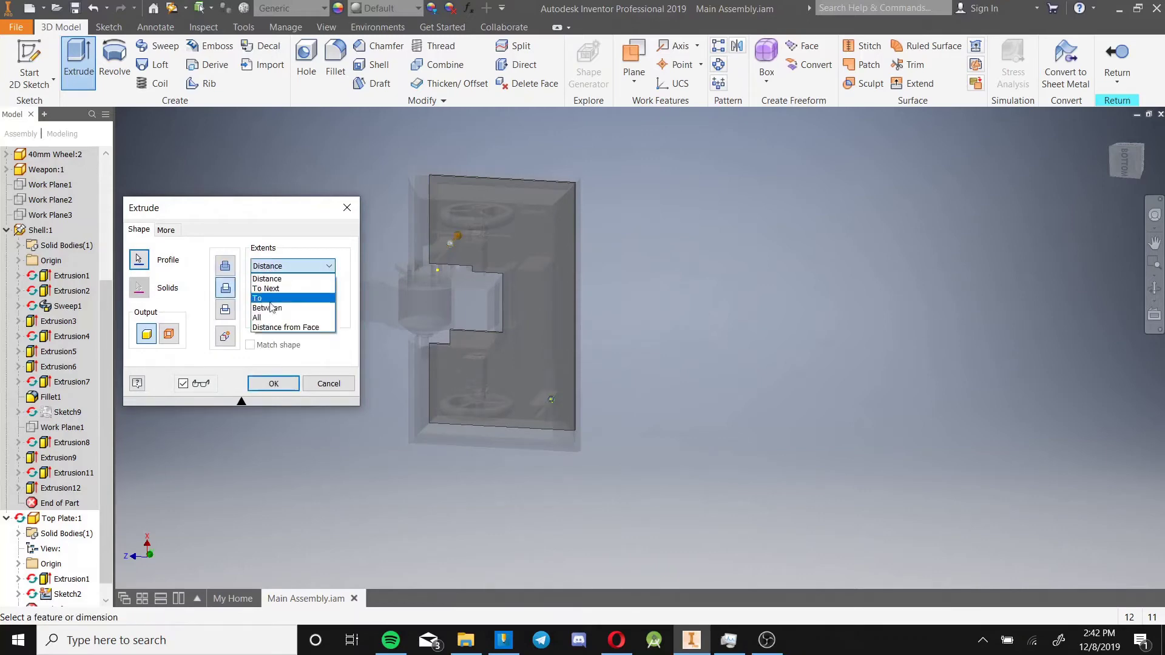
{"action": "left_click", "coordinate": [271, 318]}
{"action": "left_click", "coordinate": [280, 380]}
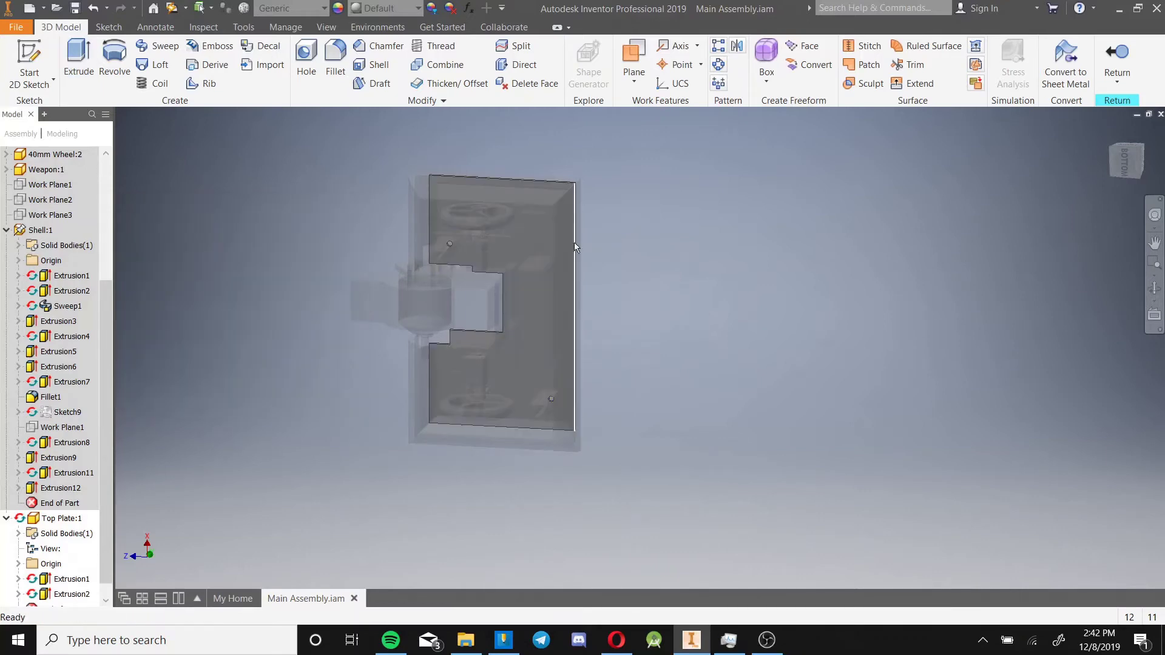
{"action": "left_click", "coordinate": [1117, 57]}
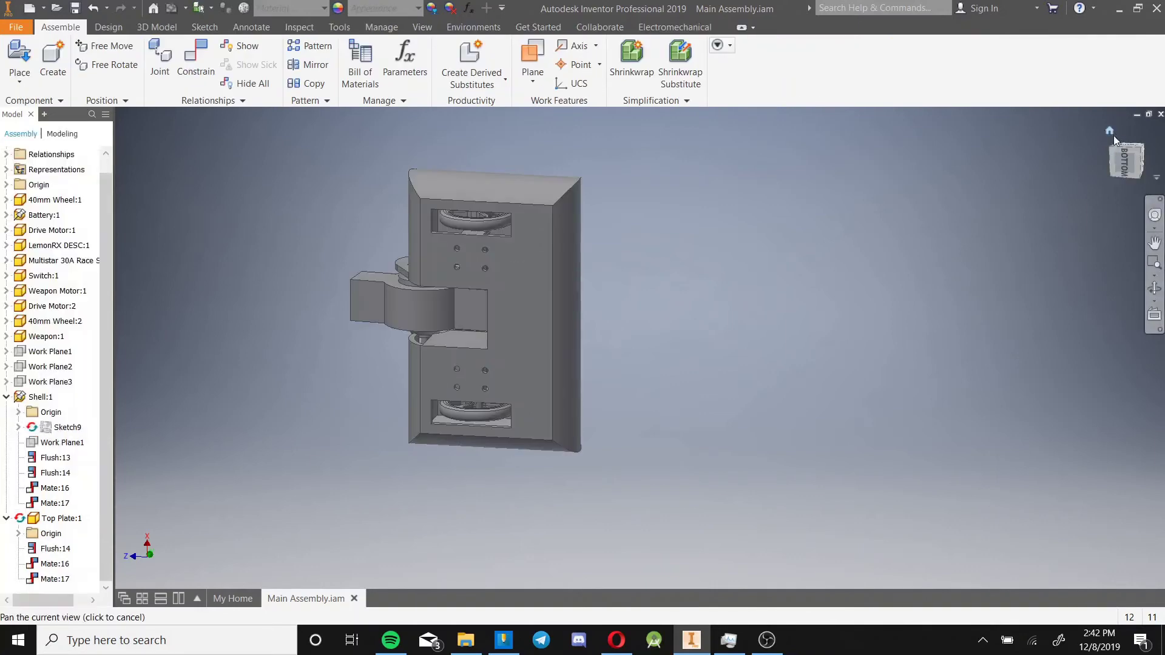
Examine the top plate's two holes and its corner beside the weapon motor mount from several angles
{"action": "left_click", "coordinate": [1110, 131]}
{"action": "scroll", "coordinate": [679, 340], "scroll_direction": "down", "scroll_amount": 5}
{"action": "scroll", "coordinate": [676, 413], "scroll_direction": "up", "scroll_amount": 3}
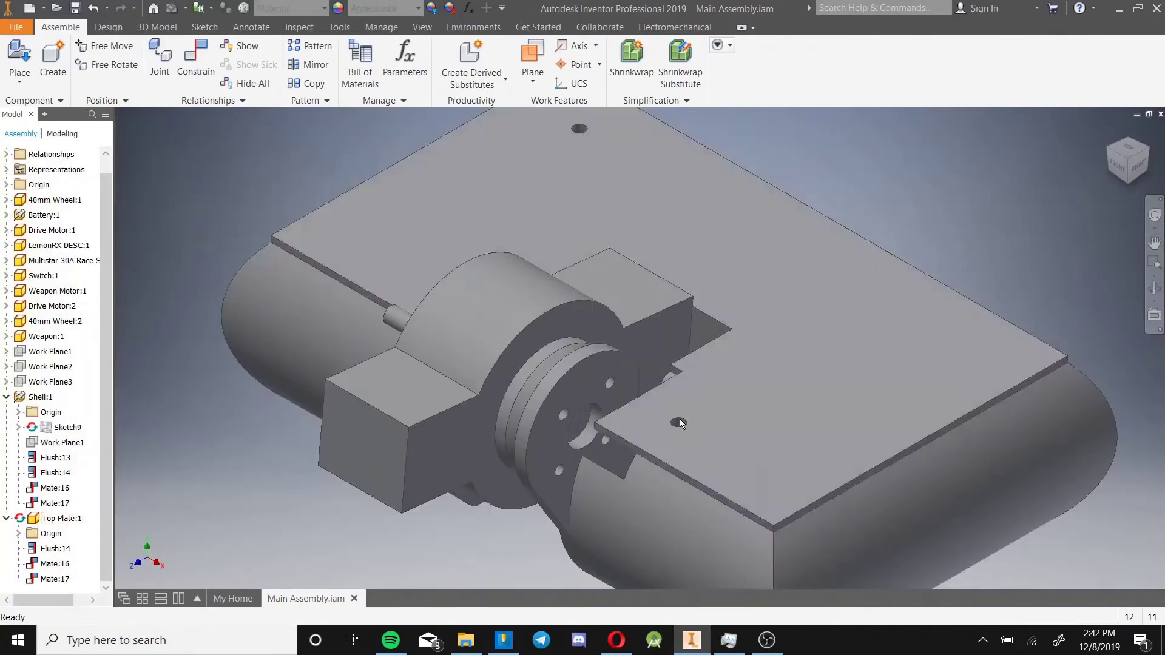
{"action": "mouse_move", "coordinate": [706, 435]}
{"action": "middle_mouse_down", "text": "shift"}
{"action": "mouse_move", "coordinate": [719, 382]}
{"action": "mouse_move", "coordinate": [728, 424]}
{"action": "mouse_move", "coordinate": [682, 398]}
{"action": "mouse_move", "coordinate": [704, 415]}
{"action": "middle_mouse_up", "text": "shift"}
{"action": "scroll", "coordinate": [606, 359], "scroll_direction": "down", "scroll_amount": 5}
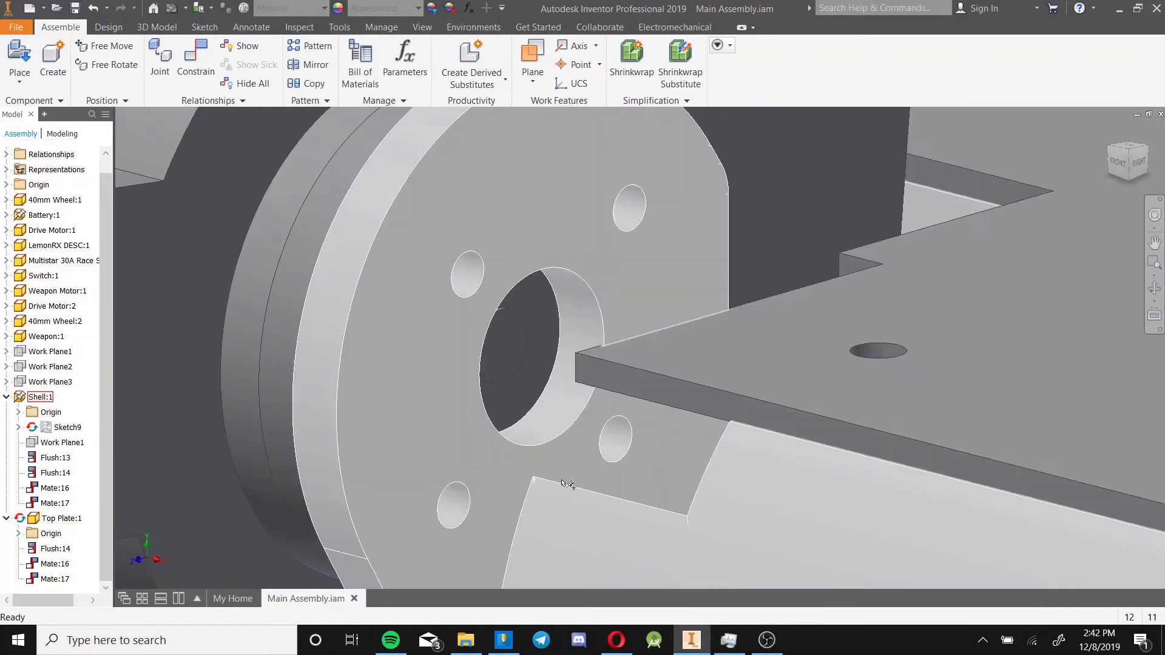
{"action": "left_click", "coordinate": [704, 485]}
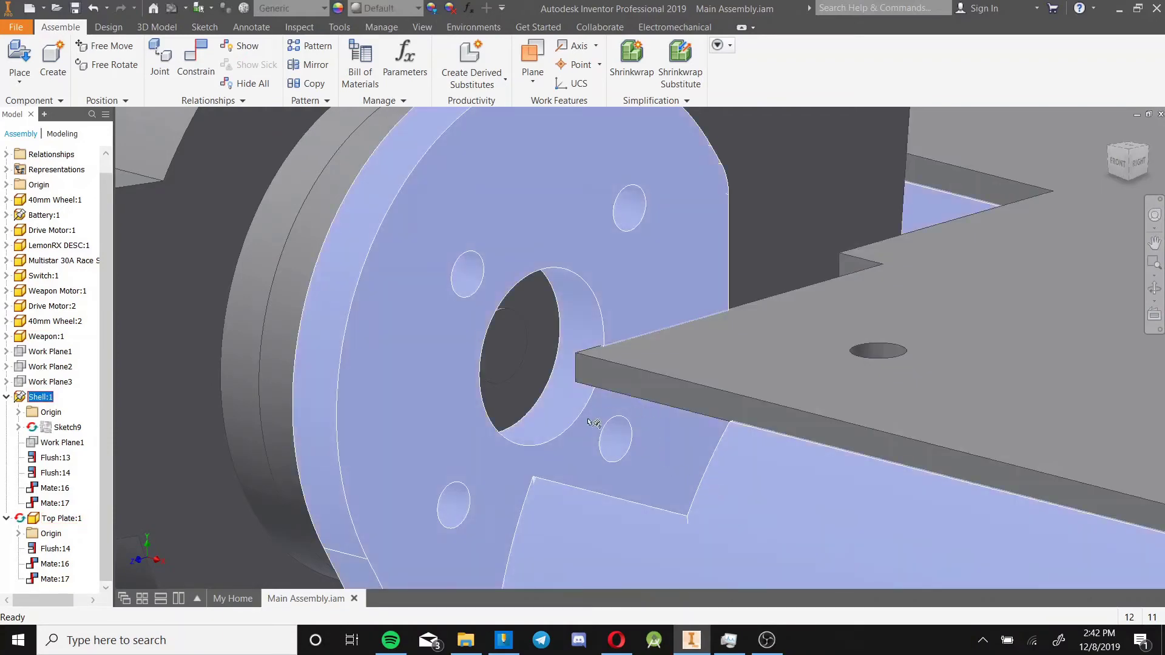
{"action": "left_click", "coordinate": [628, 357]}
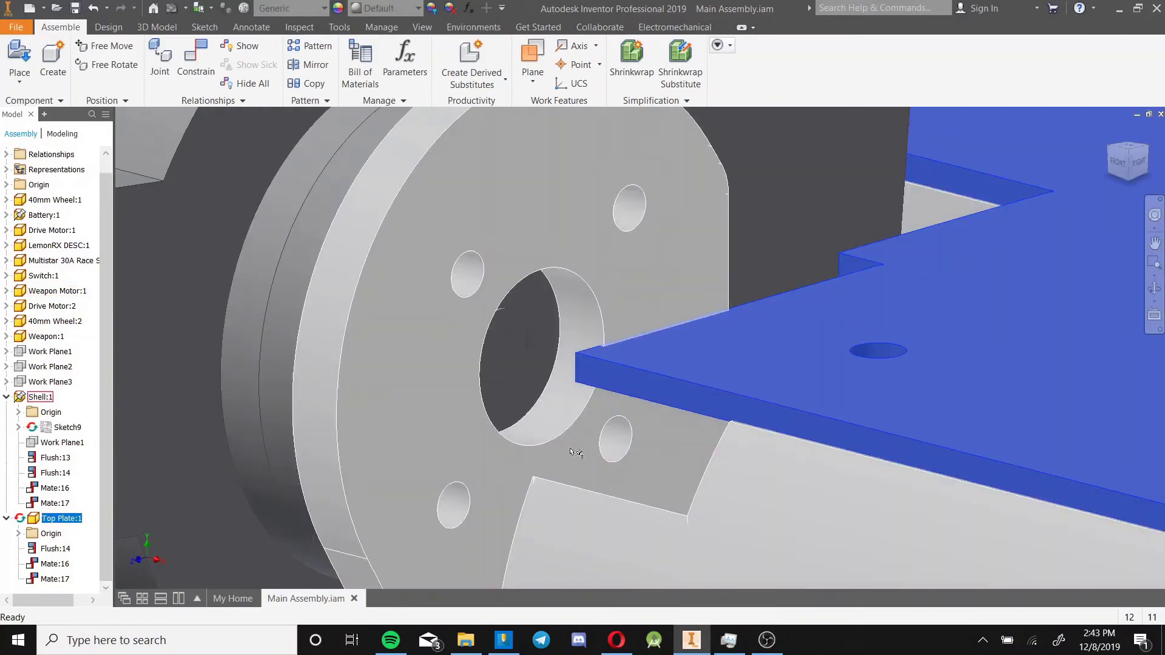
{"action": "middle_click_drag", "start_coordinate": [575, 452], "coordinate": [820, 468], "text": "shift"}
{"action": "middle_click_drag", "start_coordinate": [820, 468], "coordinate": [616, 399]}
{"action": "middle_click_drag", "start_coordinate": [777, 449], "coordinate": [765, 465], "text": "shift"}
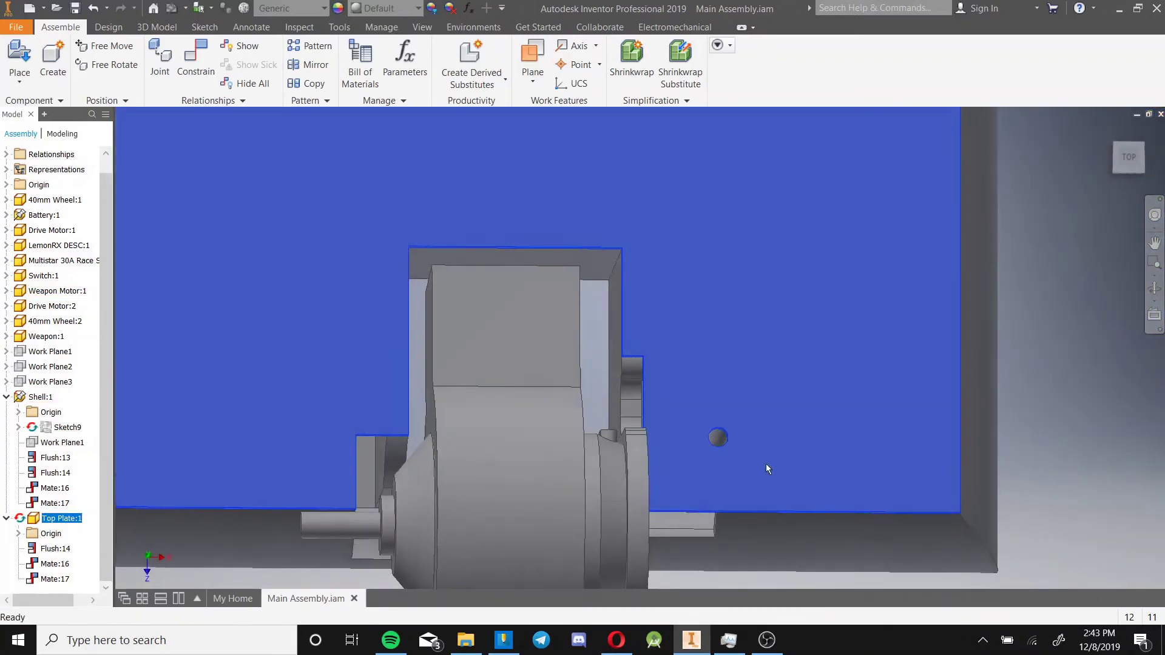
{"action": "left_click", "coordinate": [1033, 366]}
{"action": "left_click", "coordinate": [1109, 130]}
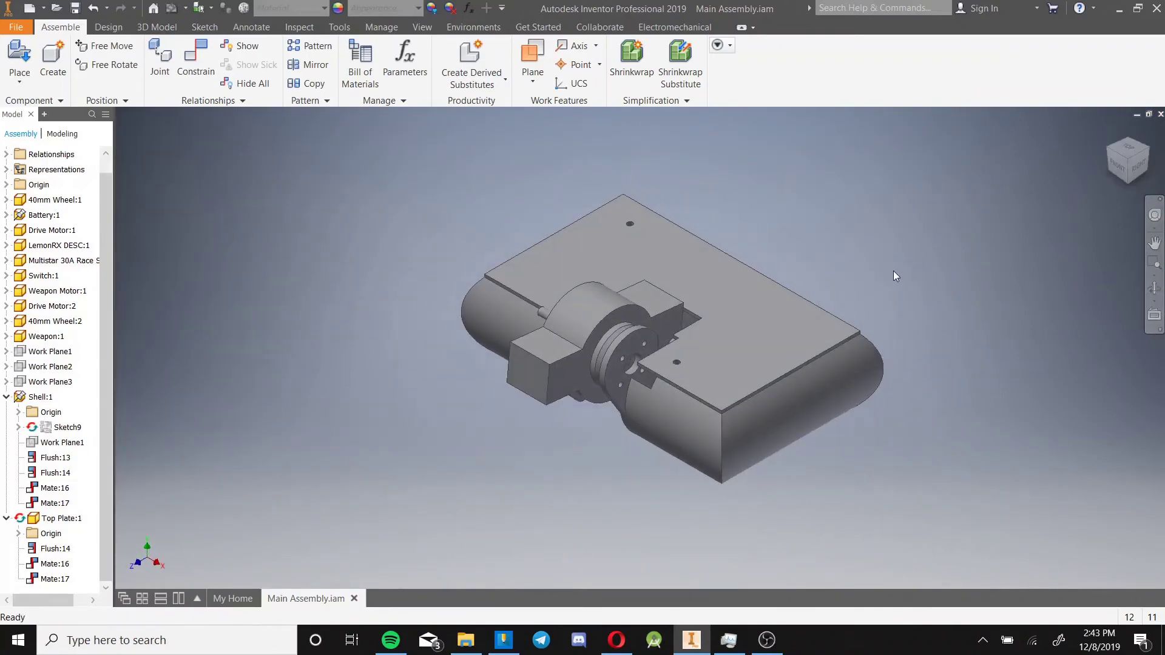
Collapse the shell and top plate in the model tree and inspect the plate, shell and weapon, including the plate's corner
{"action": "left_click", "coordinate": [8, 397]}
{"action": "left_click", "coordinate": [8, 427]}
{"action": "left_click", "coordinate": [598, 259]}
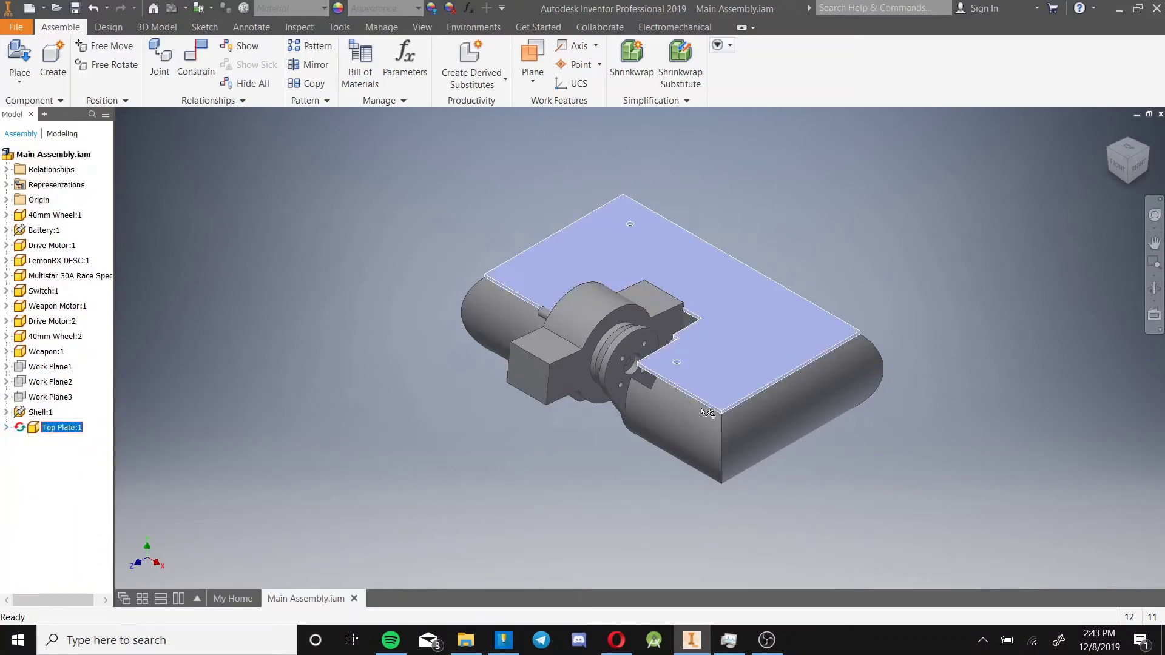
{"action": "left_click", "coordinate": [660, 394], "text": "ctrl"}
{"action": "left_click", "coordinate": [604, 315], "text": "ctrl"}
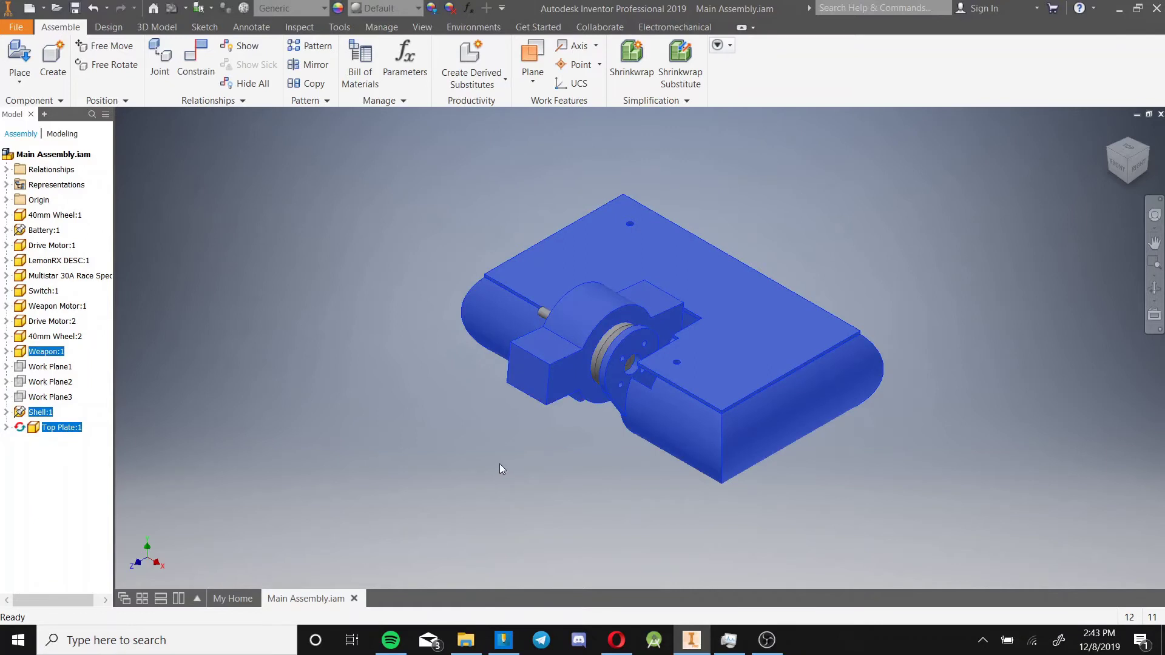
{"action": "left_click", "coordinate": [499, 464]}
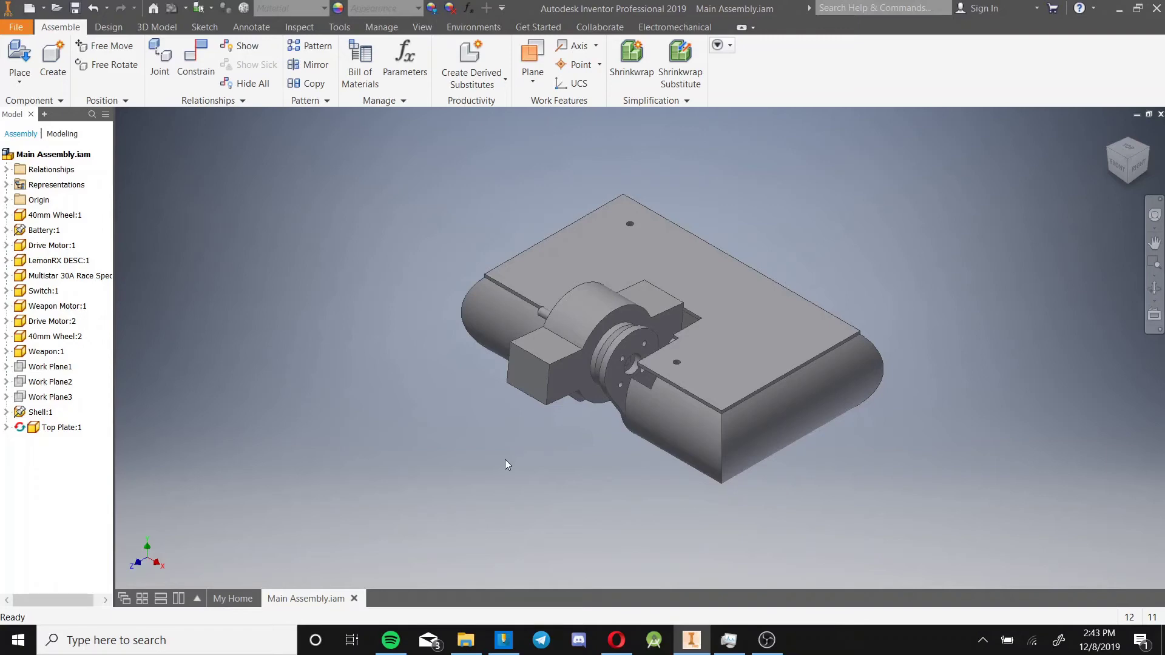
{"action": "scroll", "coordinate": [494, 272], "scroll_direction": "down", "scroll_amount": 5}
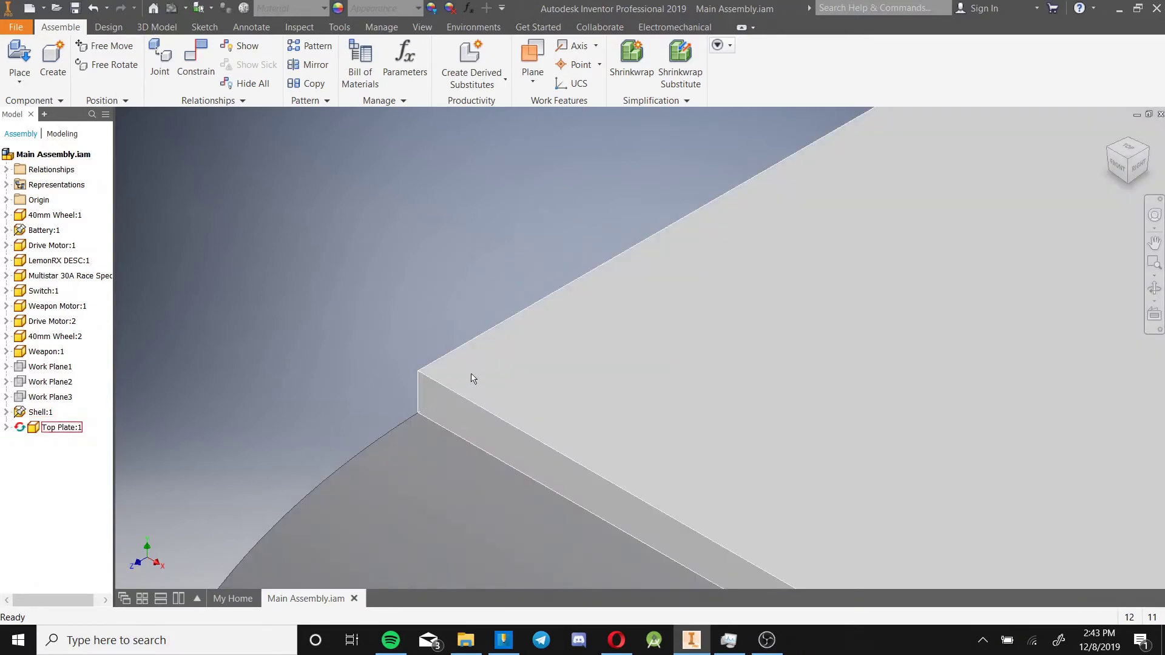
{"action": "scroll", "coordinate": [408, 348], "scroll_direction": "up", "scroll_amount": 8}
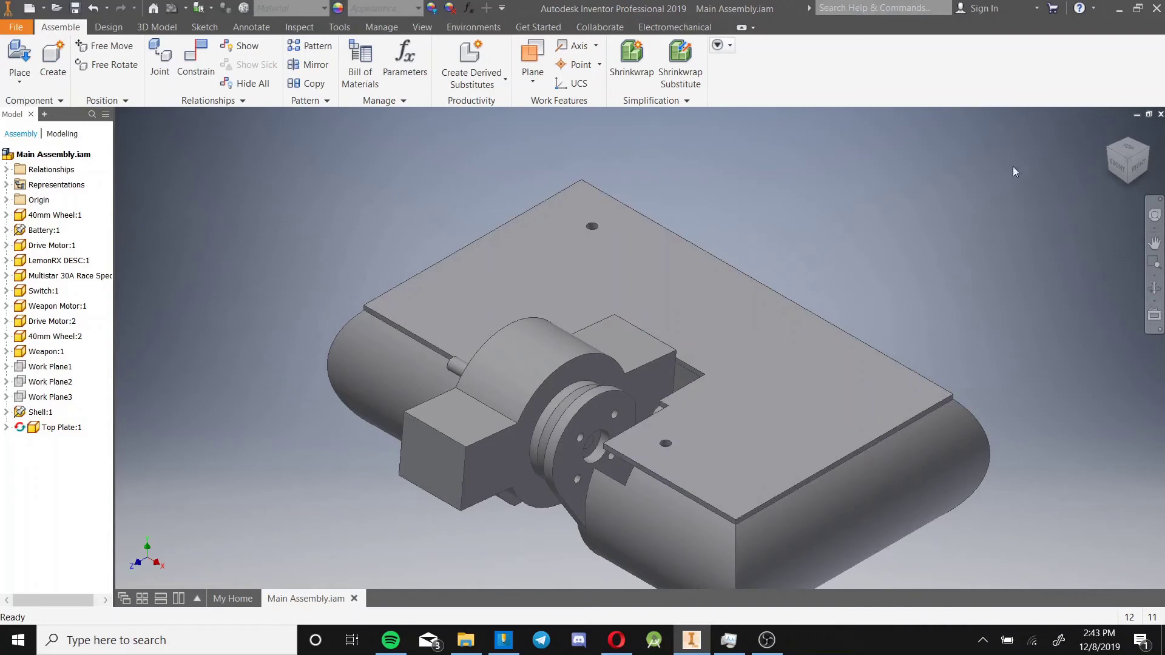
{"action": "scroll", "coordinate": [1146, 149], "scroll_direction": "up", "scroll_amount": 3}
Edit the top plate in place and start a new sketch on its upper face
{"action": "left_click_drag", "start_coordinate": [1147, 148], "coordinate": [1141, 151]}
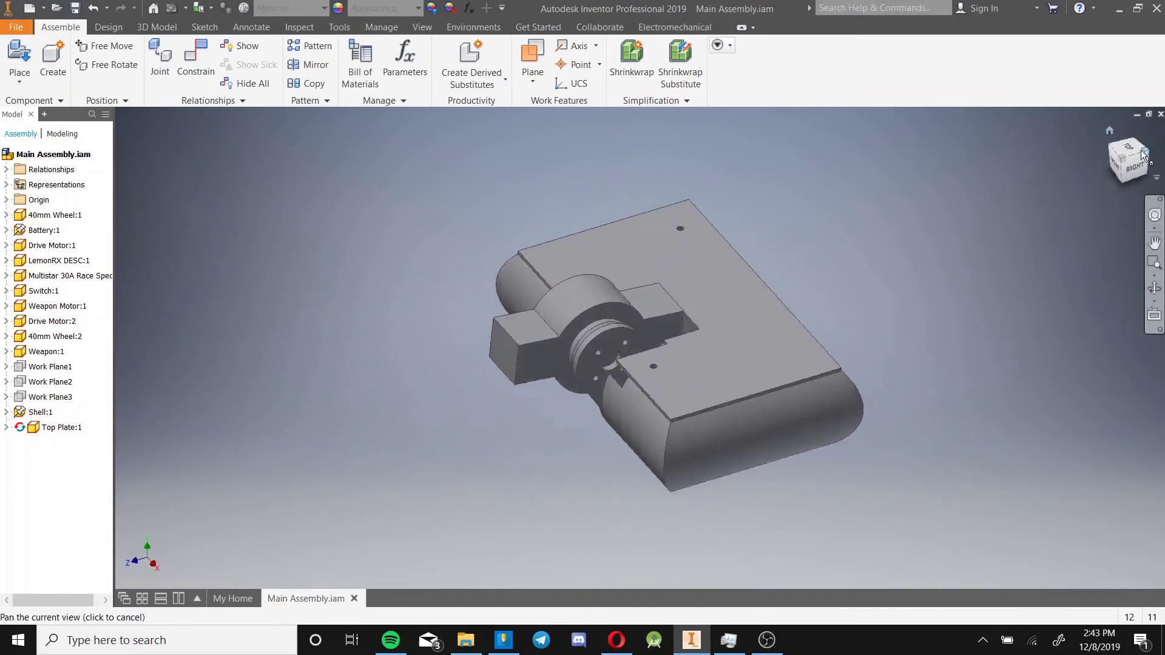
{"action": "left_click", "coordinate": [1140, 155]}
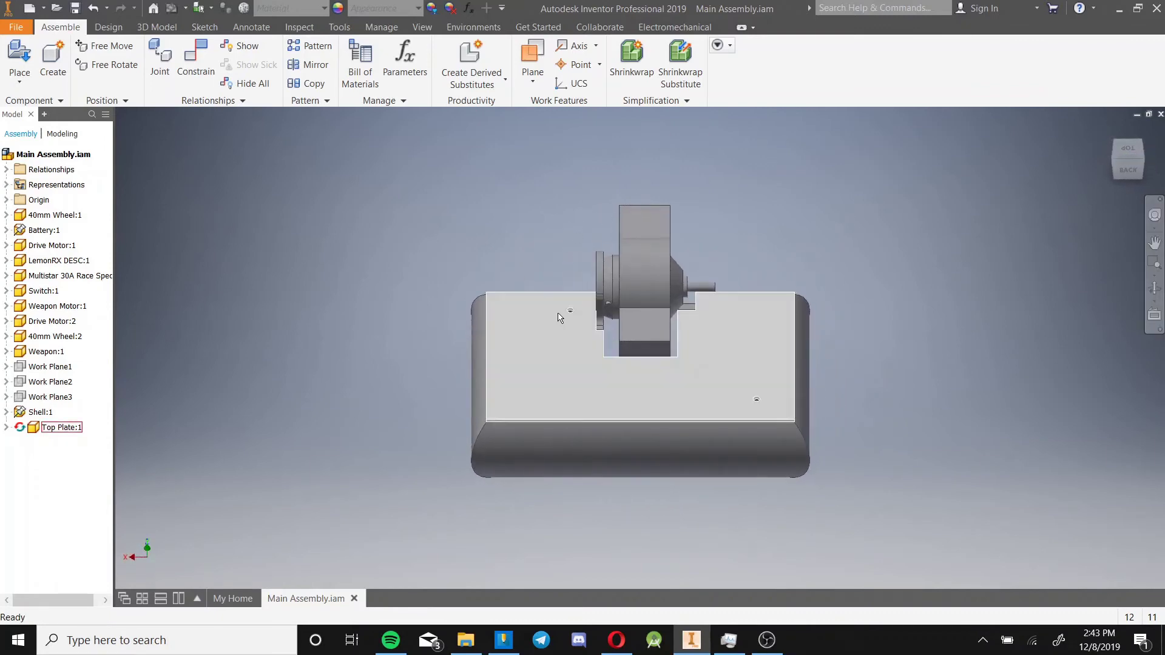
{"action": "double_click", "coordinate": [553, 382]}
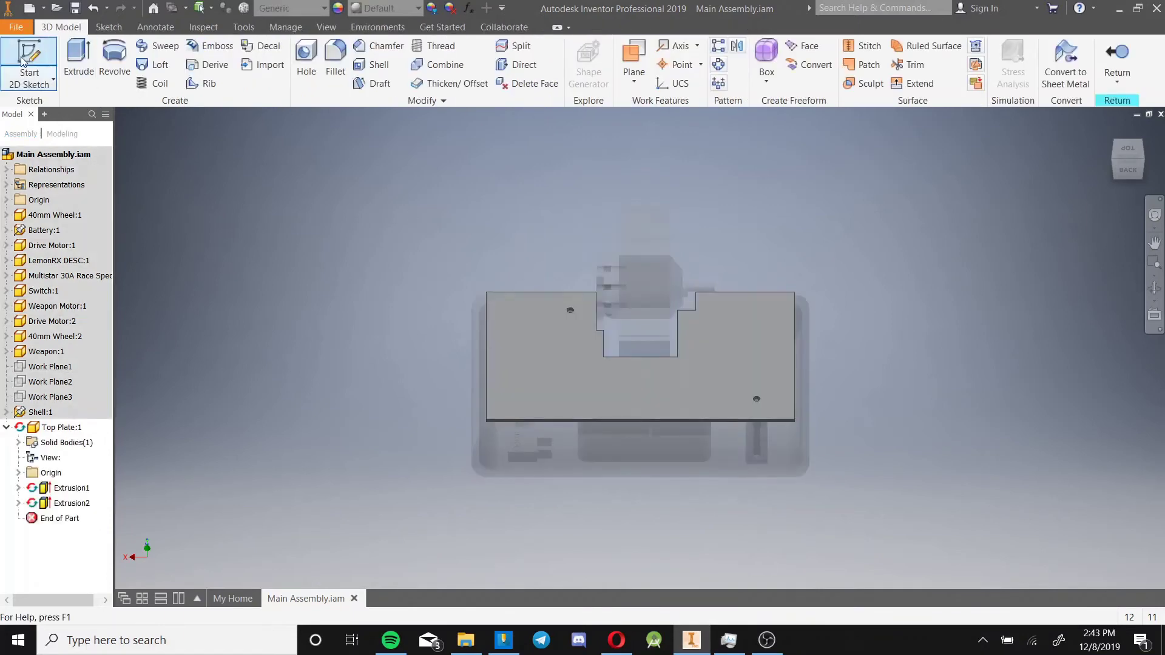
{"action": "left_click", "coordinate": [23, 60]}
{"action": "left_click", "coordinate": [550, 350]}
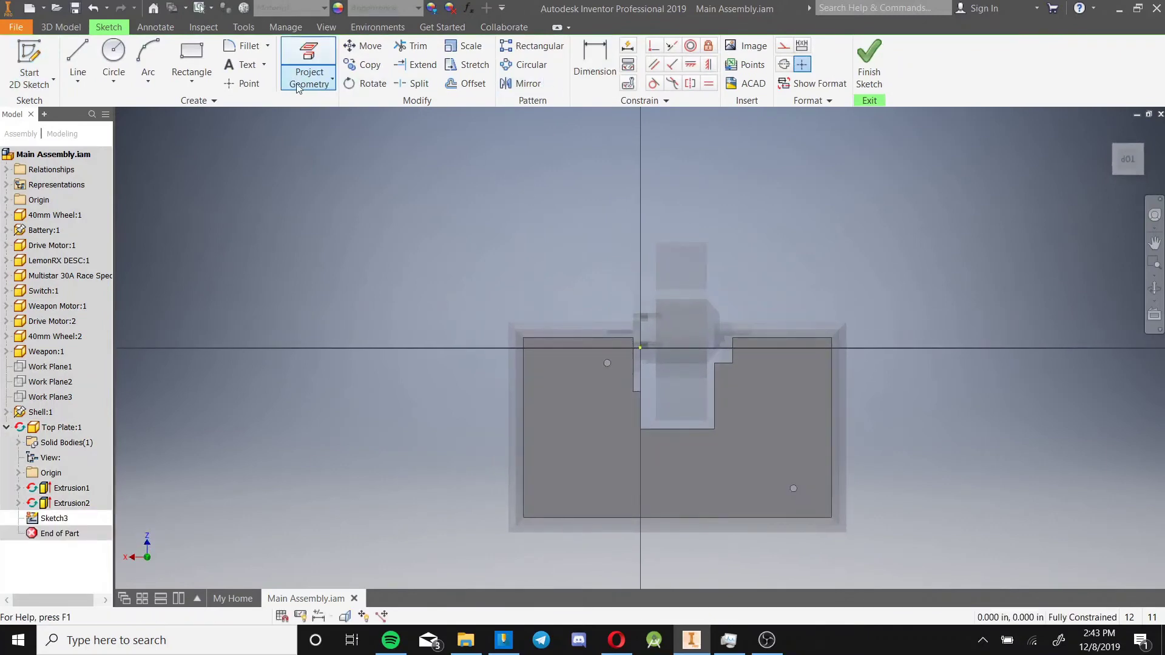
Place the sketch text "ROBOBRAWL" on the top plate below and beside the weapon cutout
{"action": "left_click", "coordinate": [240, 65]}
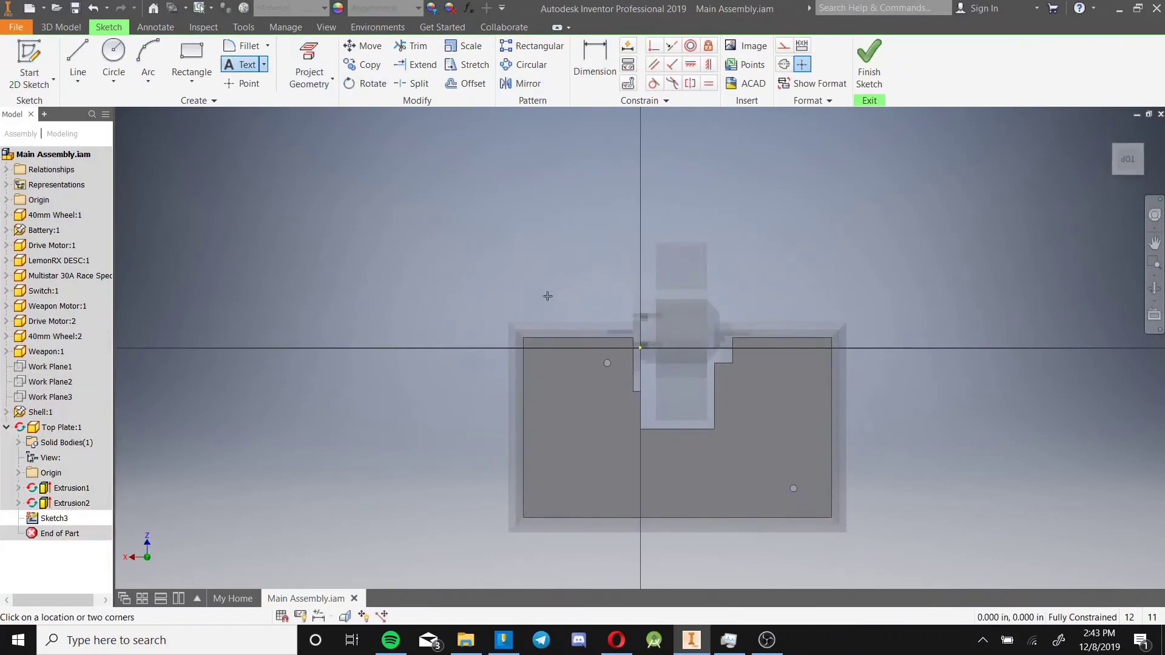
{"action": "left_click", "coordinate": [553, 450]}
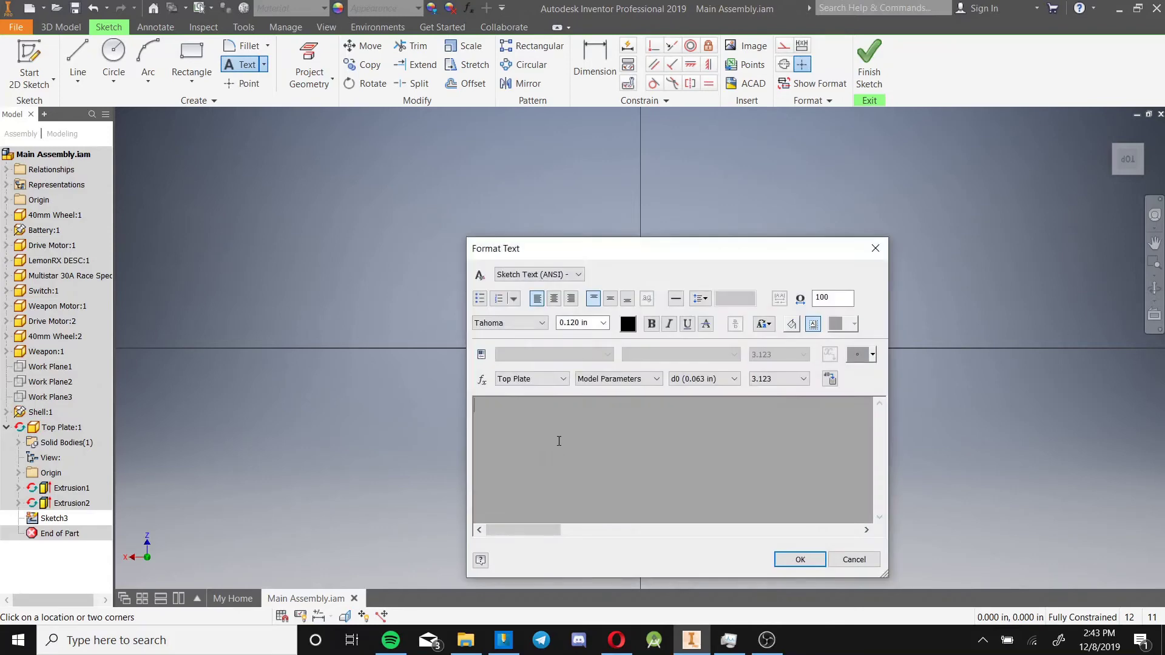
{"action": "type", "text": "ROBOBRAW"}
{"action": "left_click", "coordinate": [813, 560]}
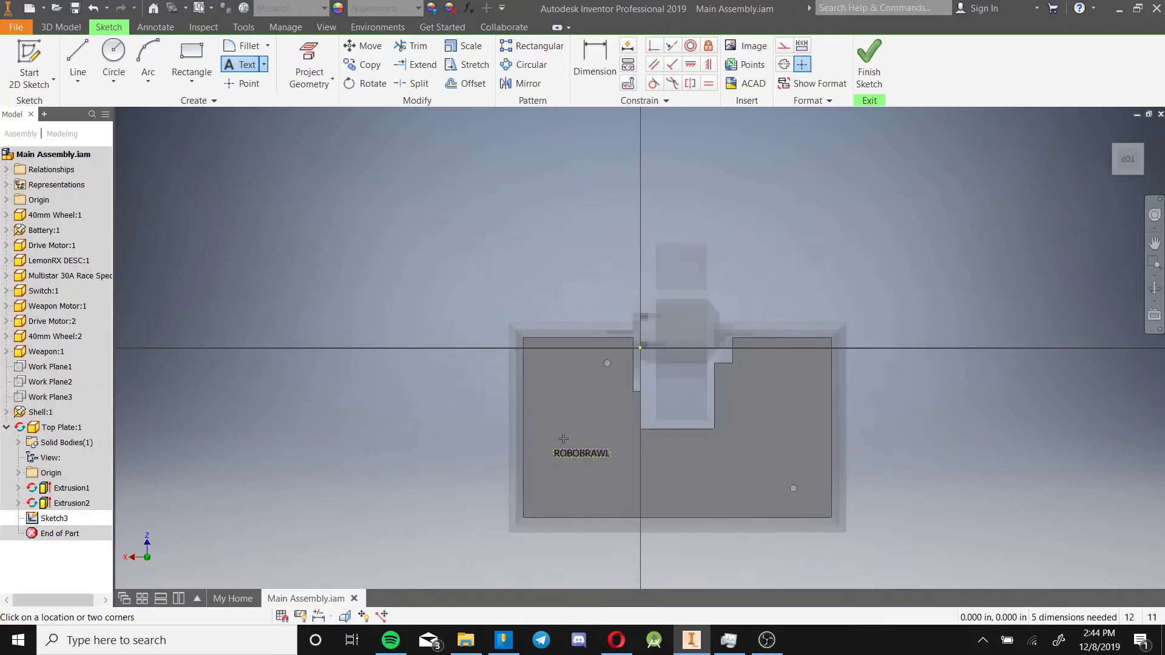
{"action": "key", "text": "Escape"}
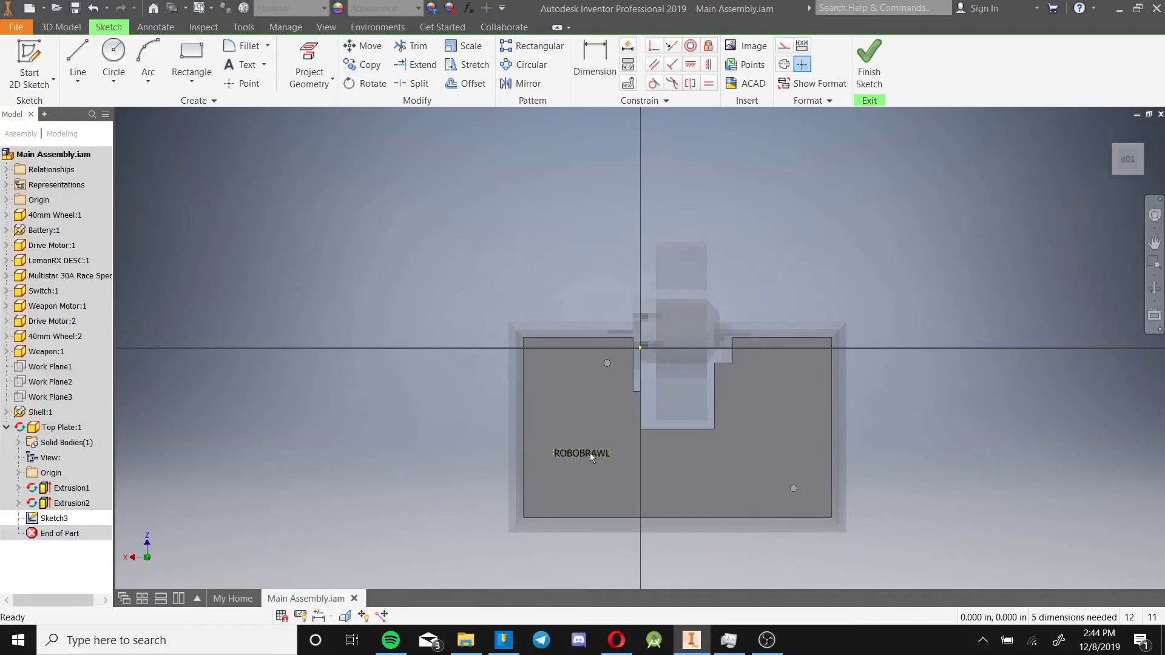
Try to set the height of the ROBOBRAWL text to 0.5 in
{"action": "scroll", "coordinate": [595, 457], "scroll_direction": "up", "scroll_amount": 10}
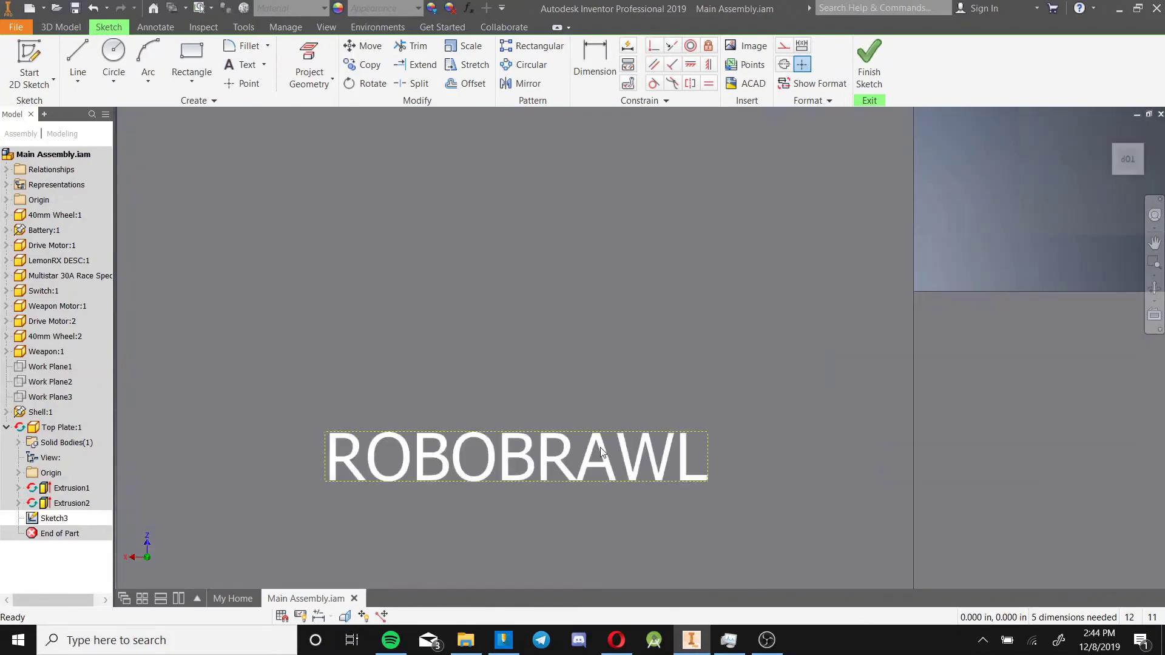
{"action": "double_click", "coordinate": [601, 452]}
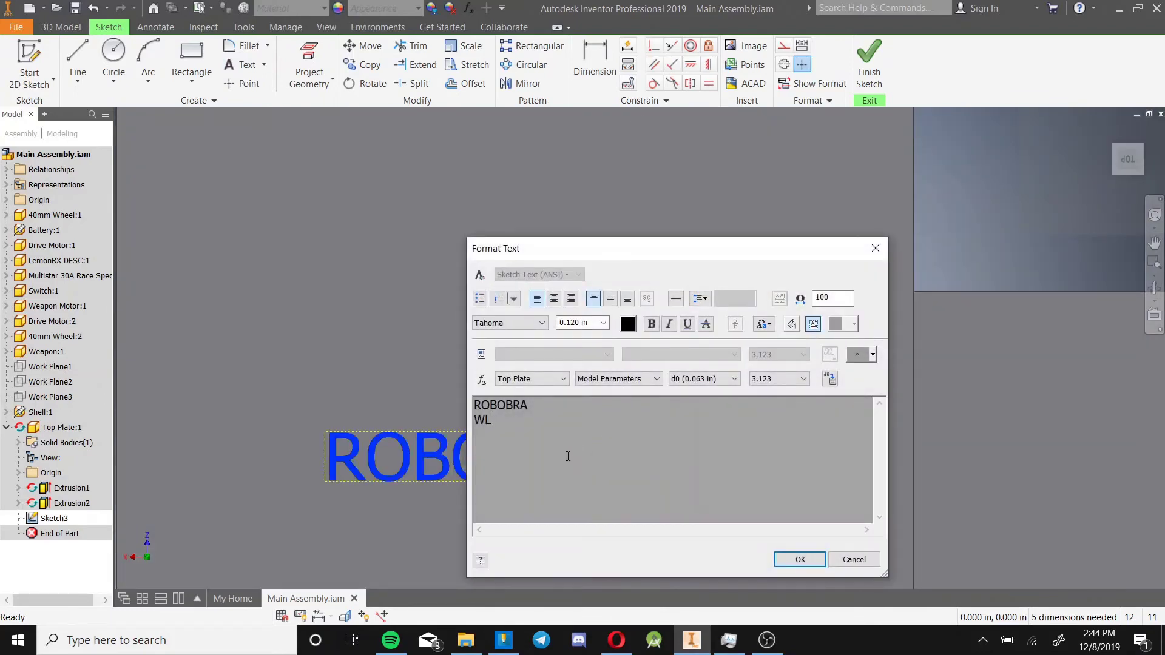
{"action": "left_click_drag", "start_coordinate": [591, 327], "coordinate": [548, 322]}
{"action": "type", "text": ".5"}
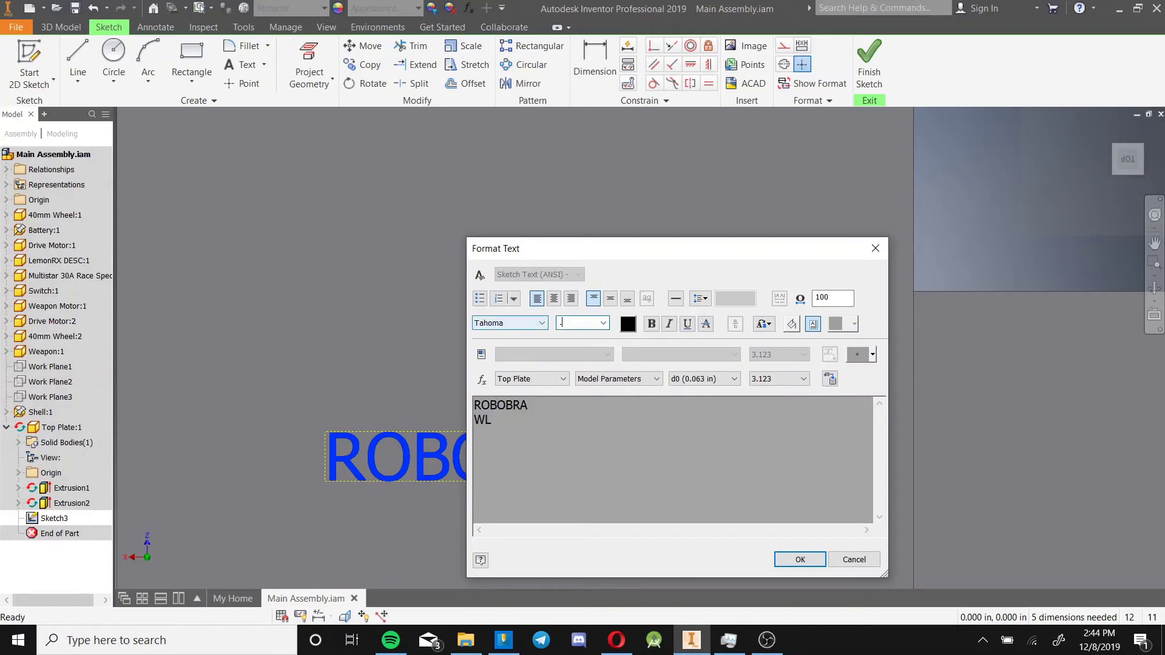
{"action": "key", "text": "Return"}
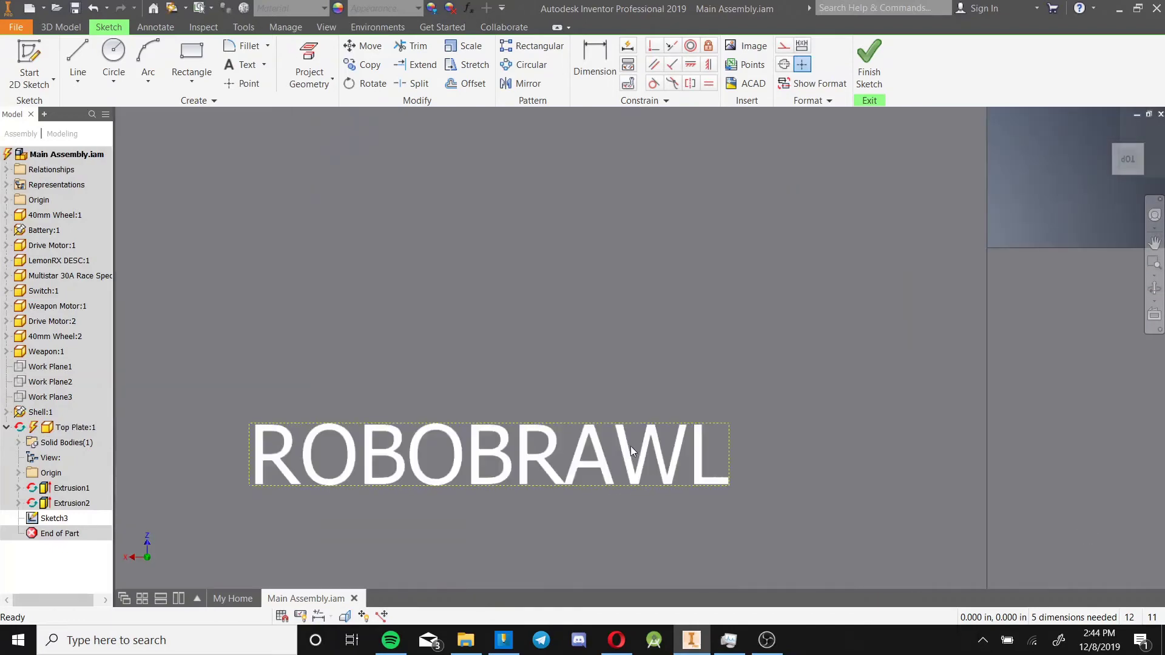
Select all of the ROBOBRAWL lettering and set its text height to 0.5 in
{"action": "double_click", "coordinate": [631, 446]}
{"action": "left_click_drag", "start_coordinate": [617, 446], "coordinate": [407, 392]}
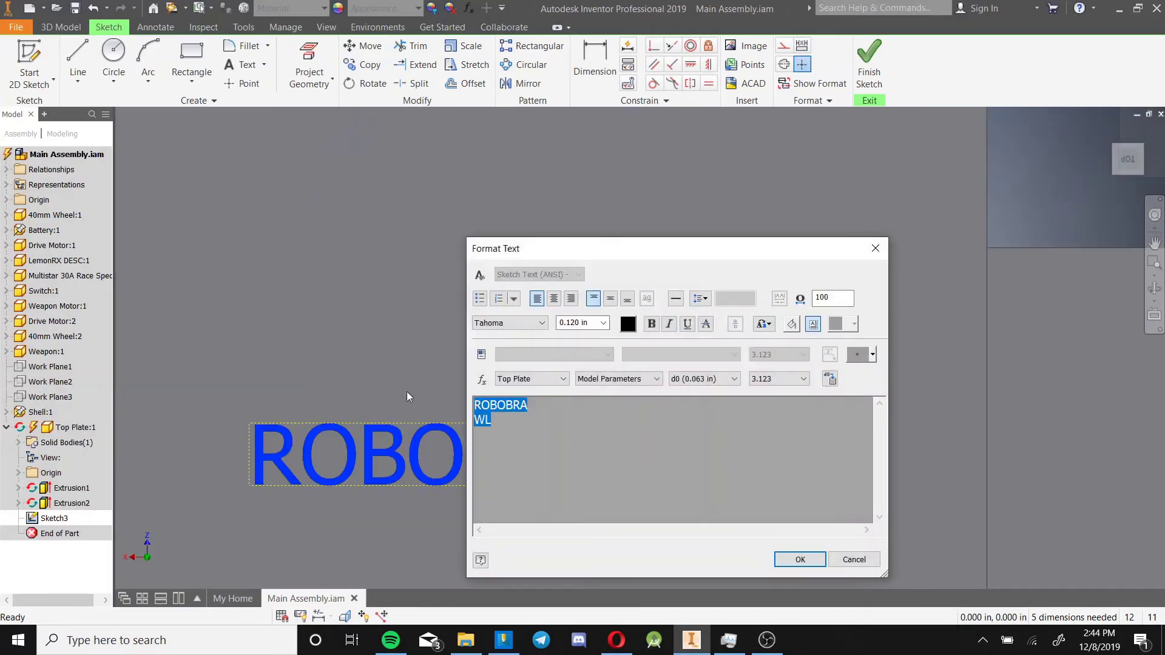
{"action": "left_click_drag", "start_coordinate": [600, 323], "coordinate": [530, 325]}
{"action": "type", "text": ".5"}
{"action": "key", "text": "Return"}
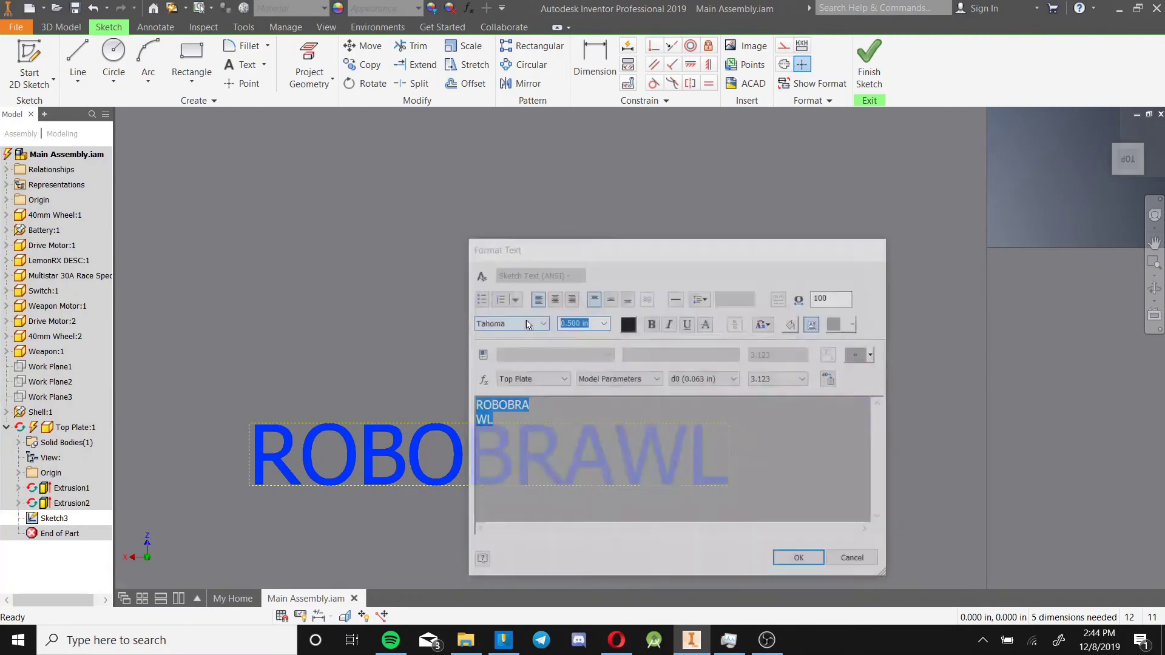
{"action": "scroll", "coordinate": [594, 364], "scroll_direction": "up", "scroll_amount": 4}
{"action": "middle_click_drag", "start_coordinate": [593, 381], "coordinate": [337, 358]}
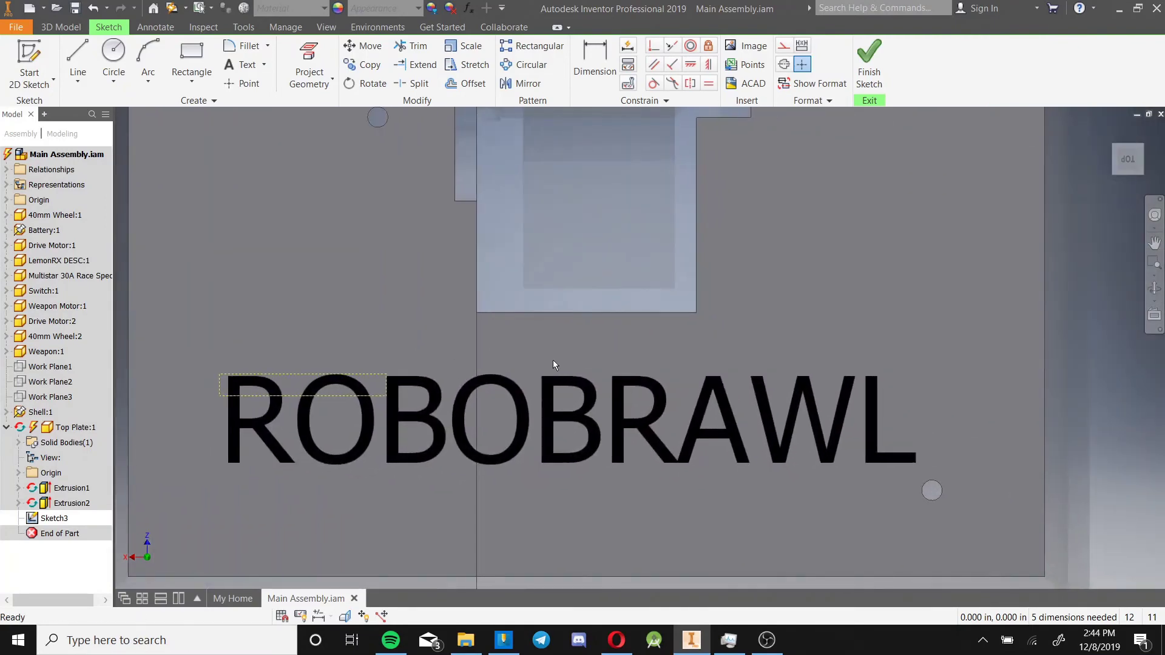
Change the font of the ROBOBRAWL text to Roboto
{"action": "double_click", "coordinate": [551, 395]}
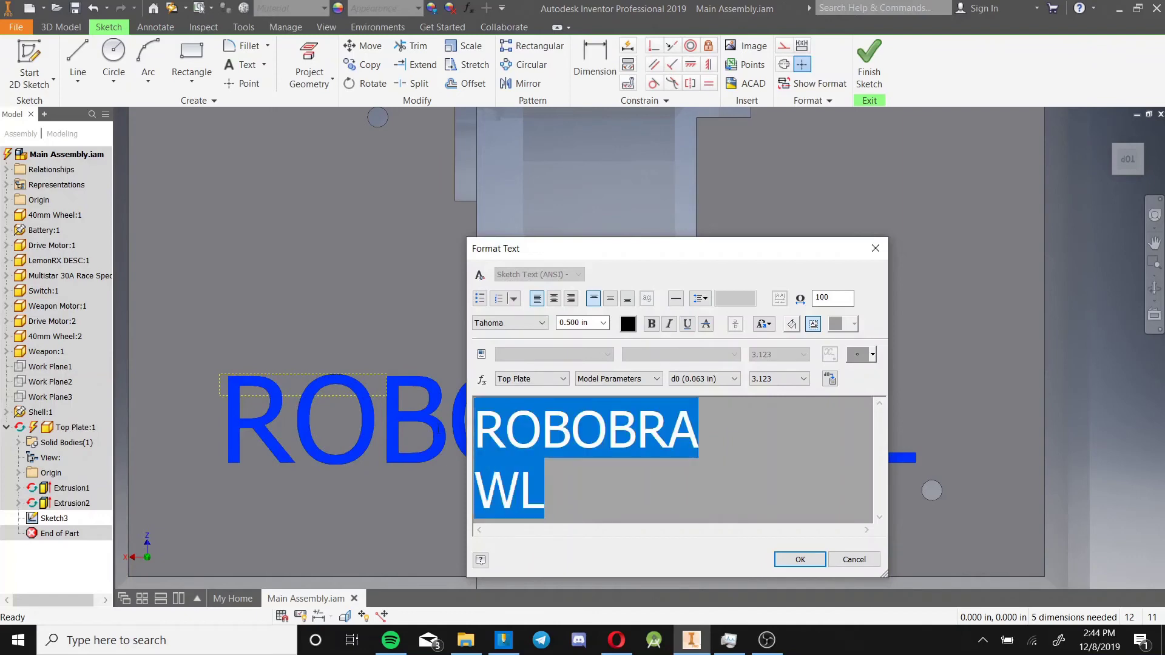
{"action": "left_click", "coordinate": [514, 322]}
{"action": "scroll", "coordinate": [536, 432], "scroll_direction": "up", "scroll_amount": 8}
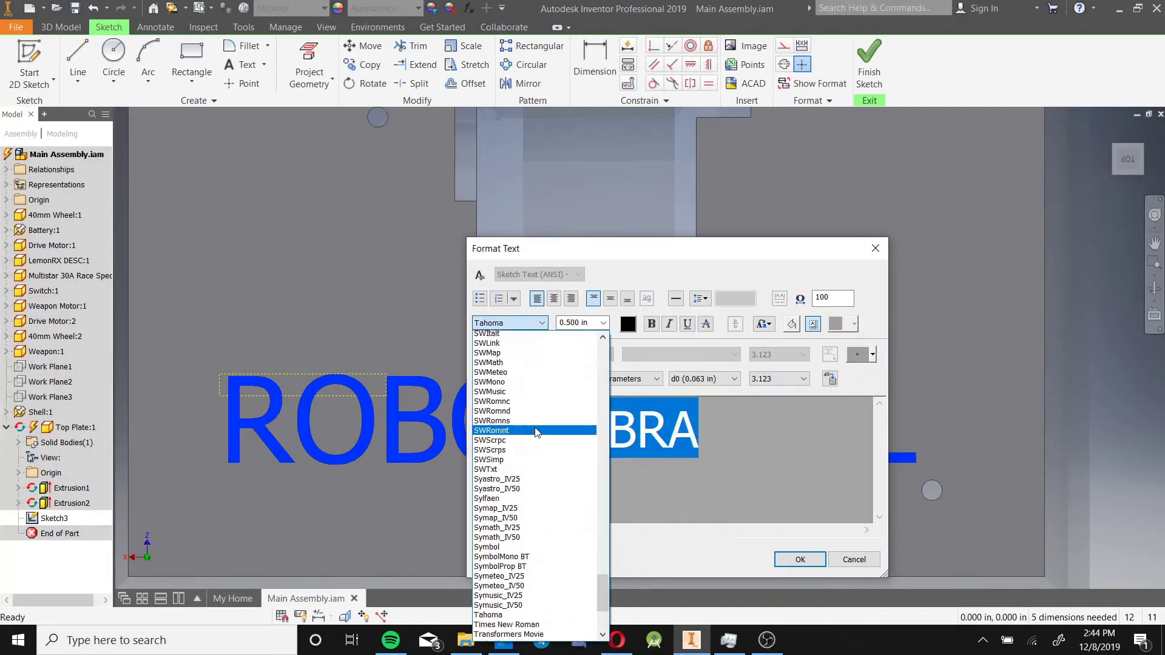
{"action": "scroll", "coordinate": [536, 433], "scroll_direction": "up", "scroll_amount": 3}
{"action": "left_click", "coordinate": [515, 380]}
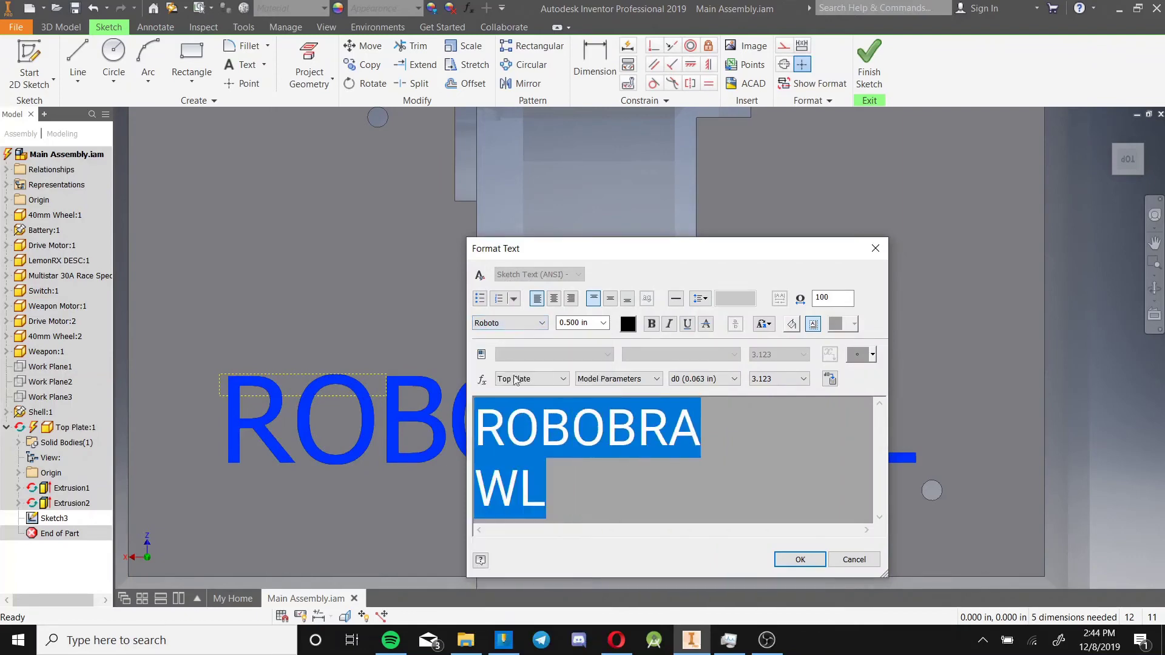
{"action": "left_click", "coordinate": [799, 559]}
{"action": "scroll", "coordinate": [675, 500], "scroll_direction": "down", "scroll_amount": 5}
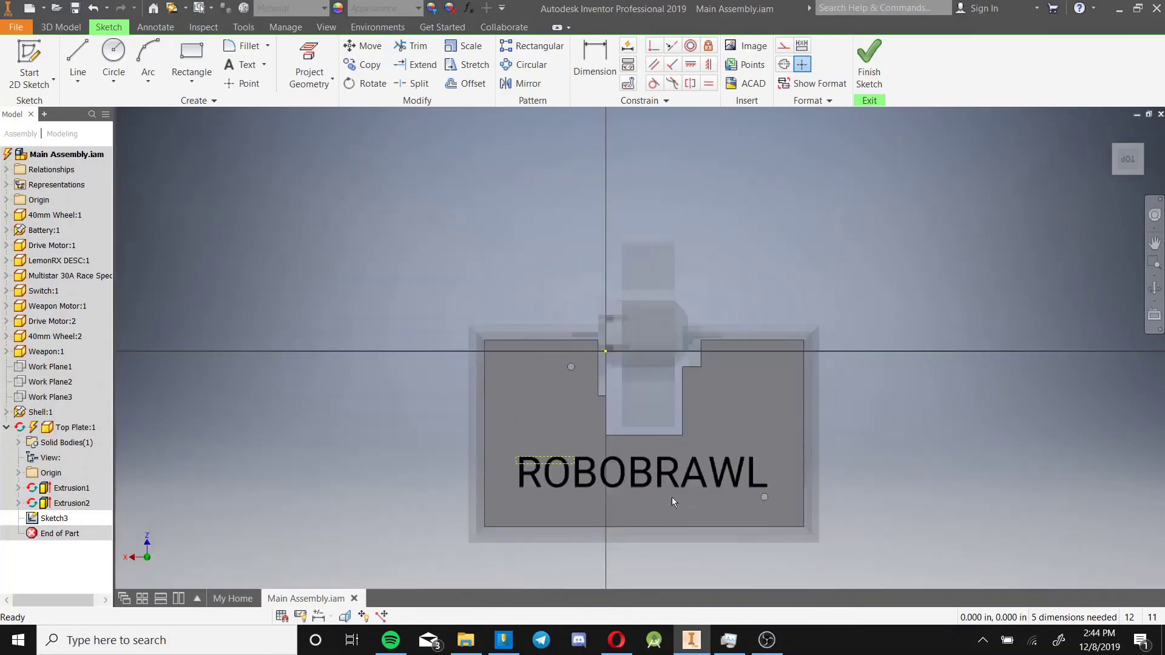
{"action": "scroll", "coordinate": [612, 471], "scroll_direction": "up", "scroll_amount": 5}
Make the whole ROBOBRAWL text bold and check how it fits on the plate
{"action": "double_click", "coordinate": [597, 433]}
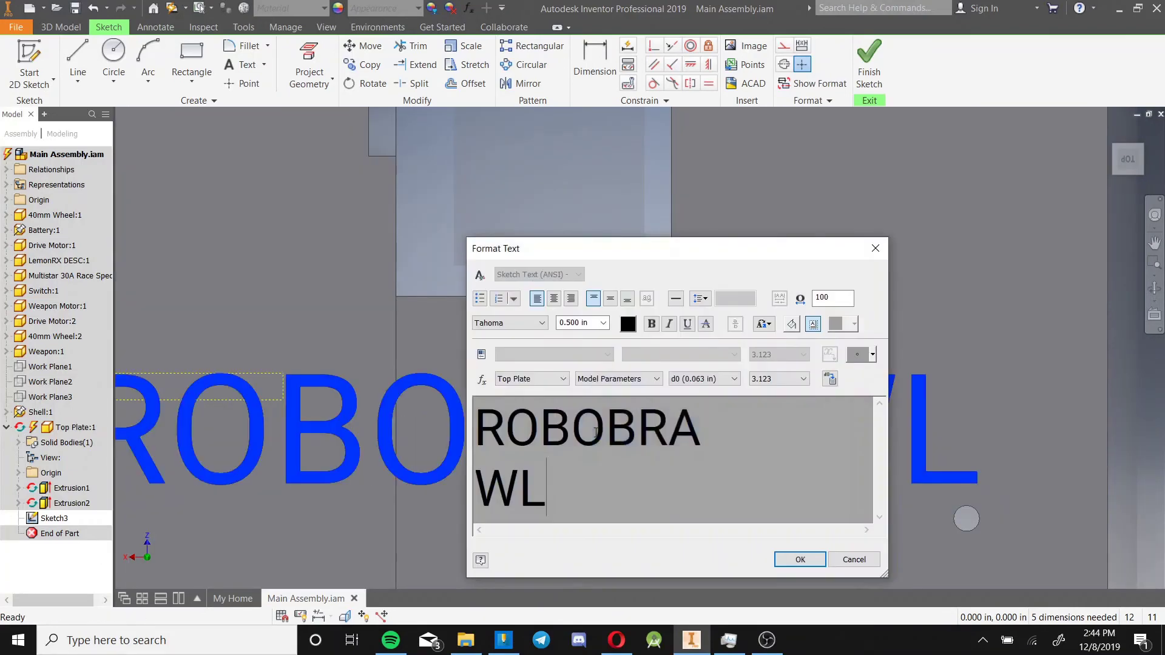
{"action": "left_click_drag", "start_coordinate": [588, 501], "coordinate": [437, 421]}
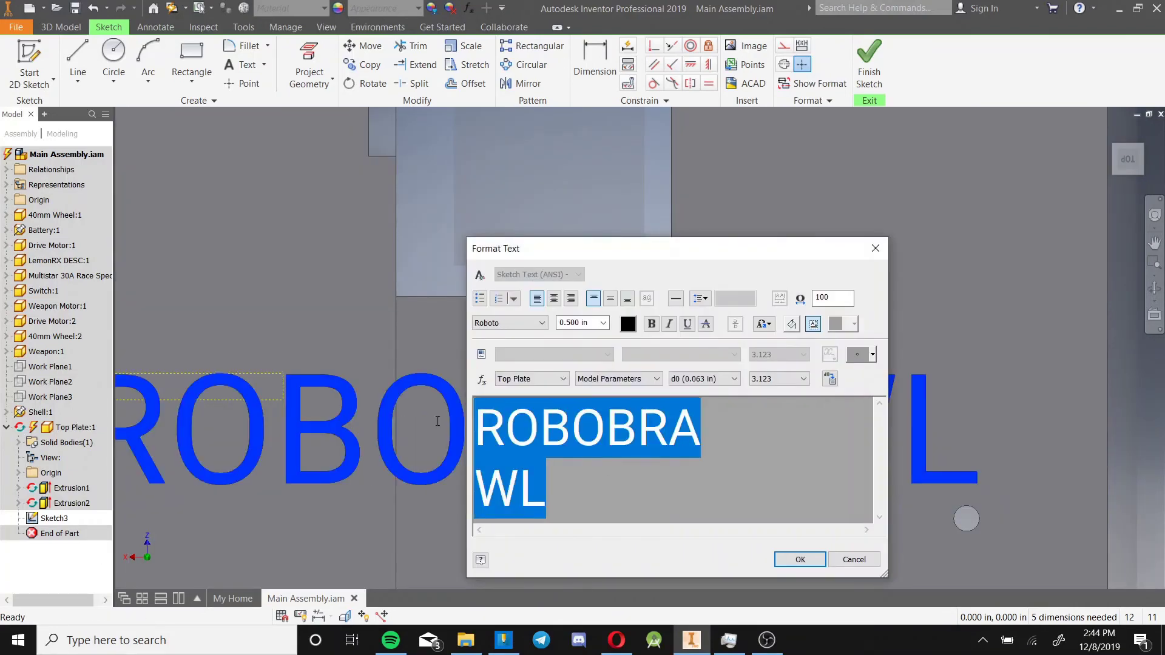
{"action": "left_click", "coordinate": [652, 325]}
{"action": "left_click", "coordinate": [800, 559]}
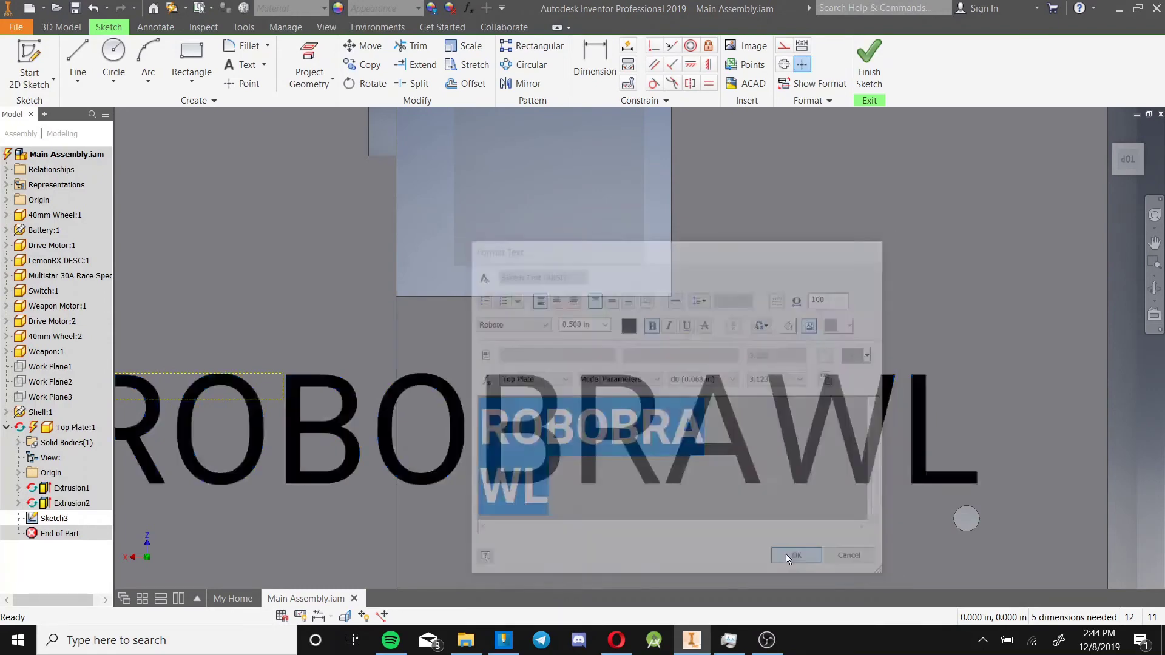
{"action": "scroll", "coordinate": [652, 490], "scroll_direction": "down", "scroll_amount": 3}
{"action": "scroll", "coordinate": [618, 452], "scroll_direction": "up", "scroll_amount": 4}
{"action": "middle_click_drag", "start_coordinate": [618, 453], "coordinate": [640, 435]}
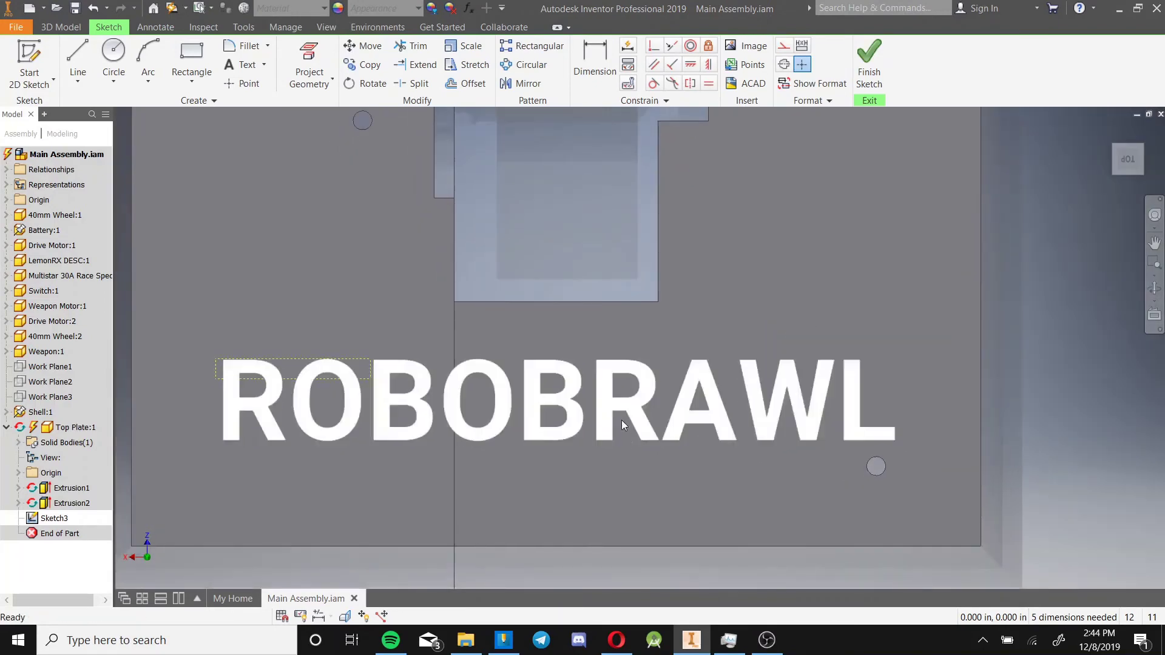
{"action": "scroll", "coordinate": [619, 412], "scroll_direction": "down", "scroll_amount": 3}
{"action": "scroll", "coordinate": [618, 424], "scroll_direction": "up", "scroll_amount": 4}
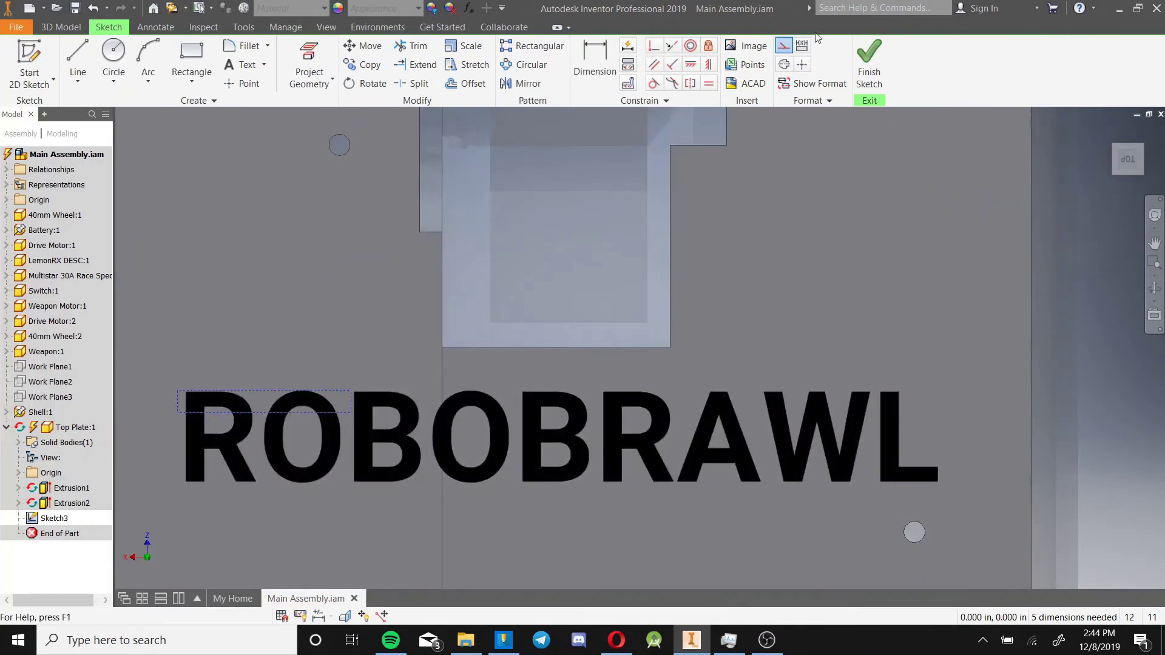
Finish the sketch and extrude the ROBOBRAWL text as a 1/16 in cut into the top plate
{"action": "left_click", "coordinate": [868, 56]}
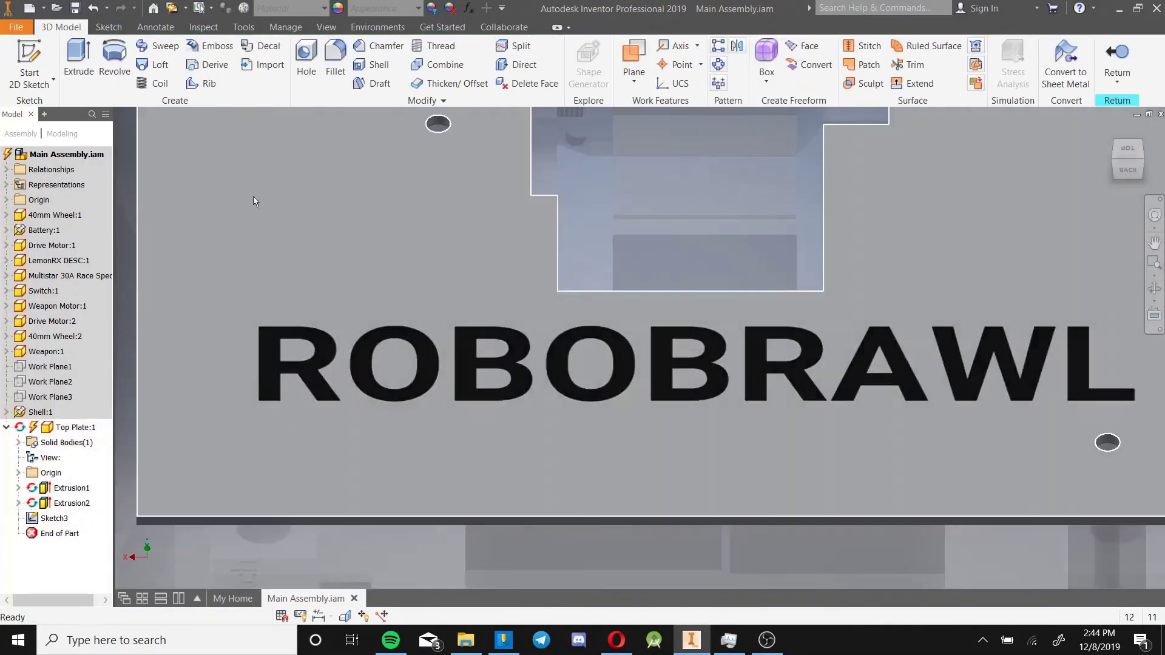
{"action": "left_click", "coordinate": [79, 64]}
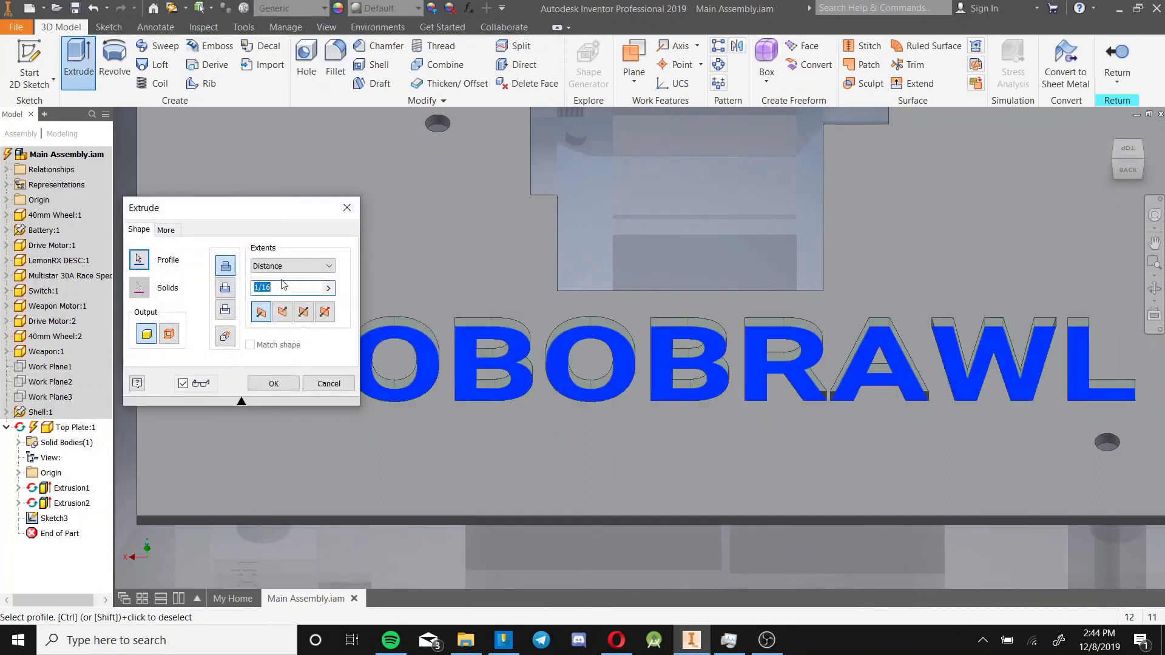
{"action": "left_click", "coordinate": [225, 288]}
{"action": "left_click", "coordinate": [292, 265]}
{"action": "left_click", "coordinate": [273, 316]}
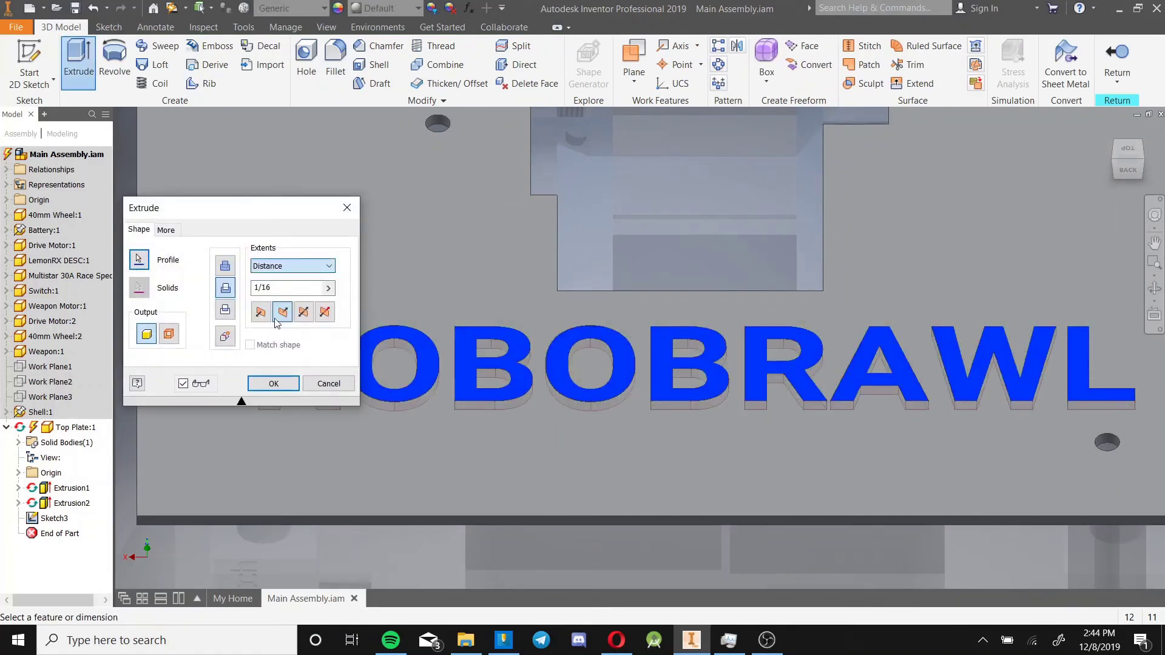
{"action": "left_click", "coordinate": [274, 384]}
Inspect the cut letters, then return to the assembly and show it in the home view
{"action": "scroll", "coordinate": [576, 383], "scroll_direction": "down", "scroll_amount": 5}
{"action": "middle_click_drag", "start_coordinate": [582, 419], "coordinate": [606, 386], "text": "shift"}
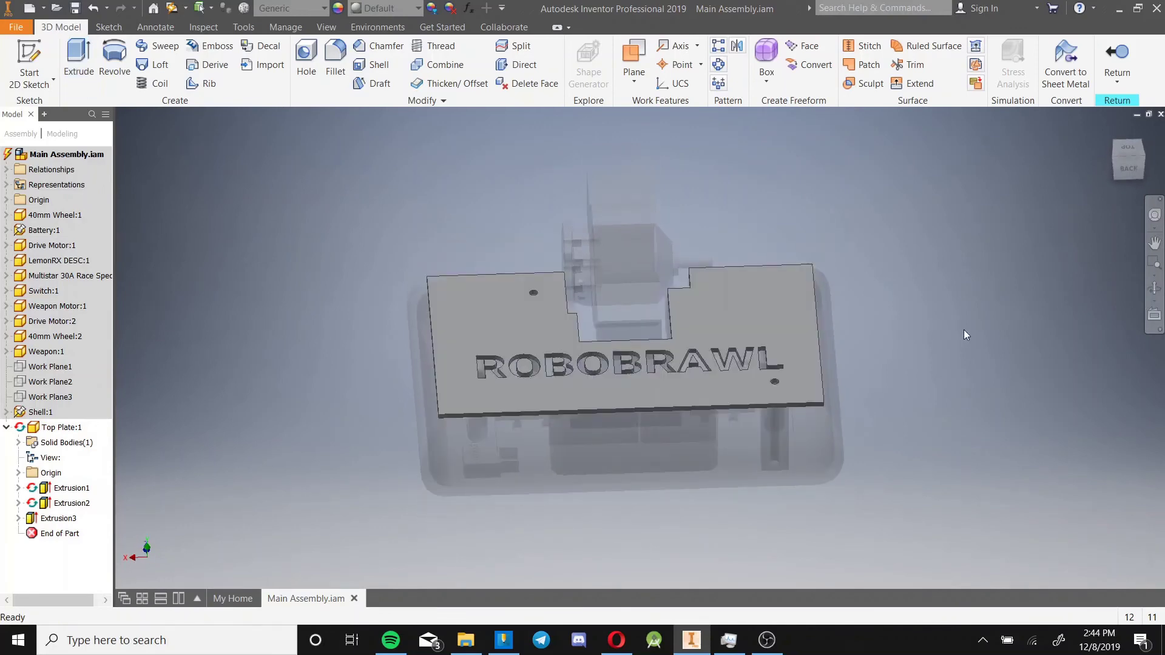
{"action": "scroll", "coordinate": [562, 363], "scroll_direction": "up", "scroll_amount": 6}
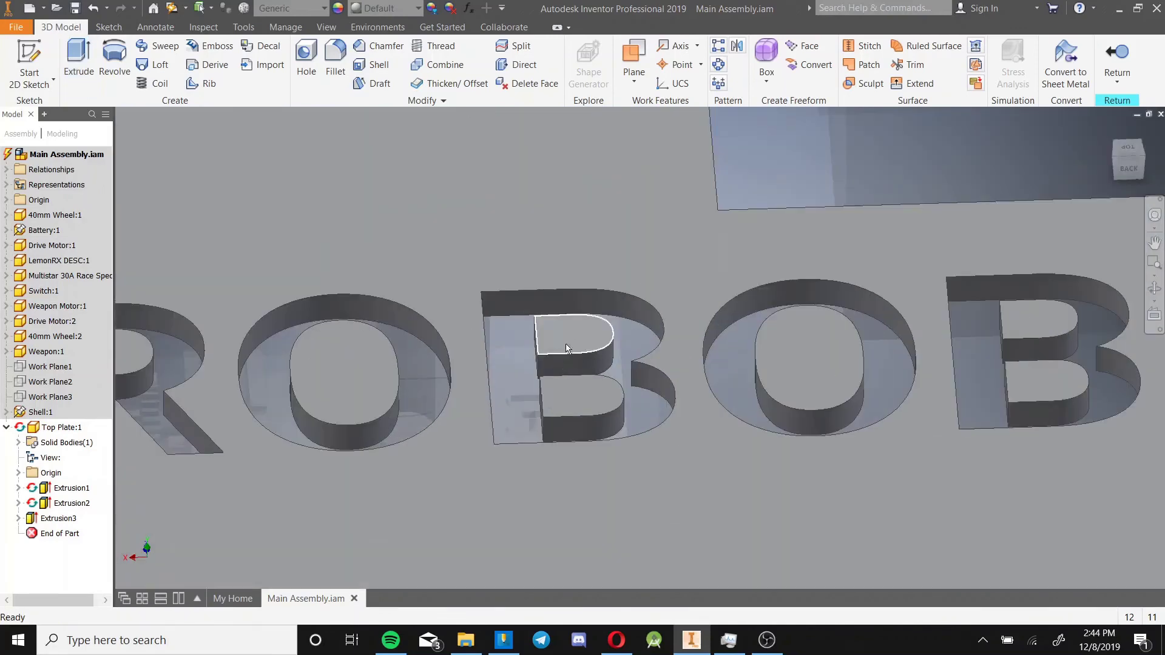
{"action": "scroll", "coordinate": [377, 369], "scroll_direction": "down", "scroll_amount": 3}
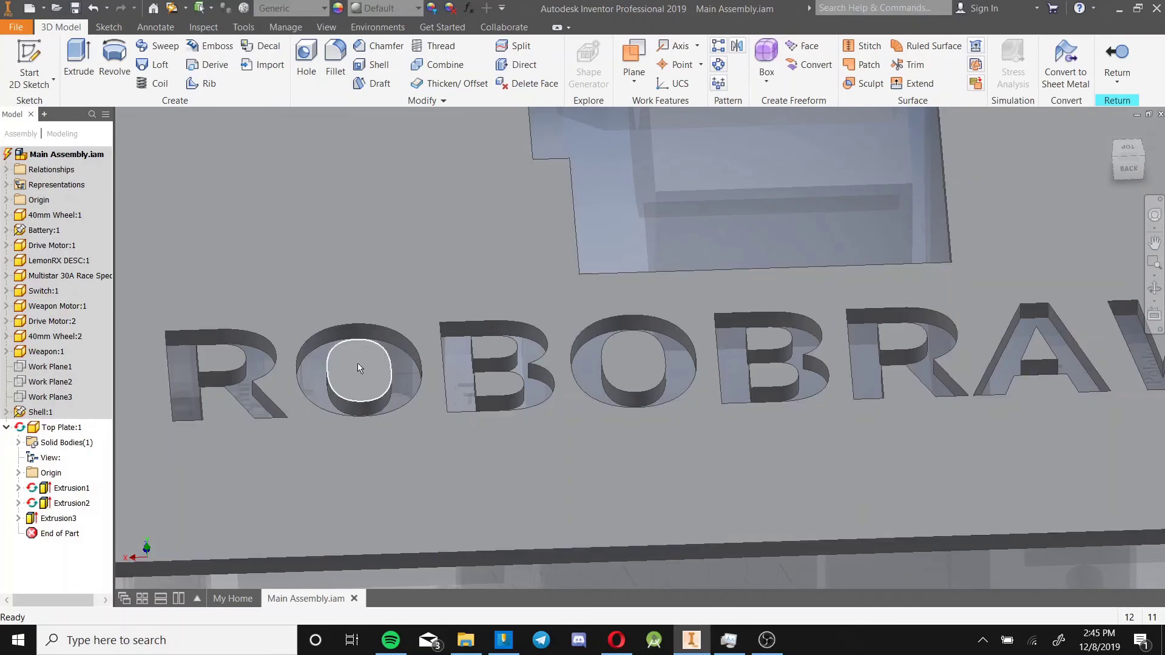
{"action": "scroll", "coordinate": [358, 363], "scroll_direction": "down", "scroll_amount": 5}
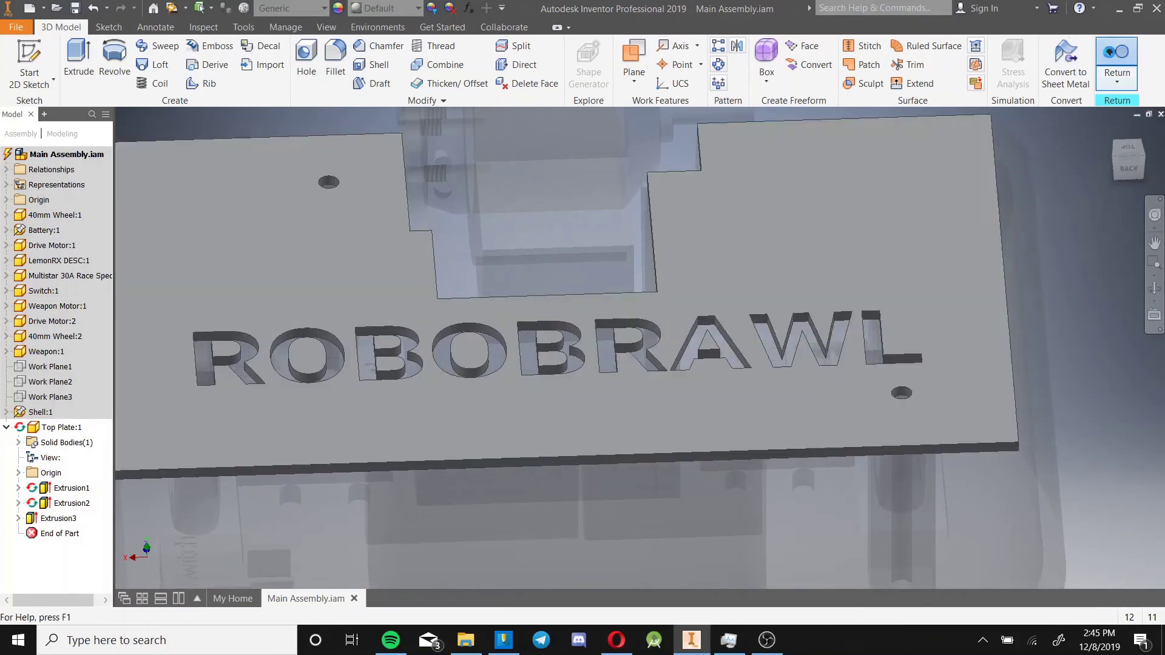
{"action": "left_click", "coordinate": [1117, 56]}
{"action": "left_click", "coordinate": [1109, 130]}
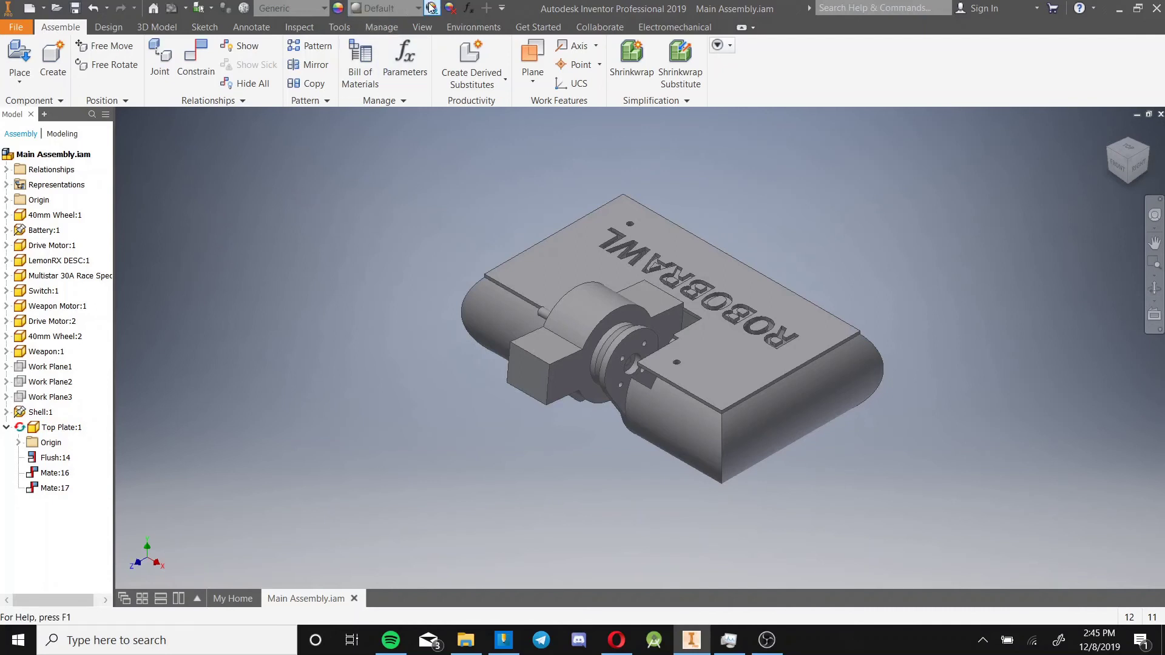
Adjust the appearance colour of the top plate and the shell to white, RGB 255, 255, 255
{"action": "left_click", "coordinate": [540, 262]}
{"action": "left_click", "coordinate": [540, 262]}
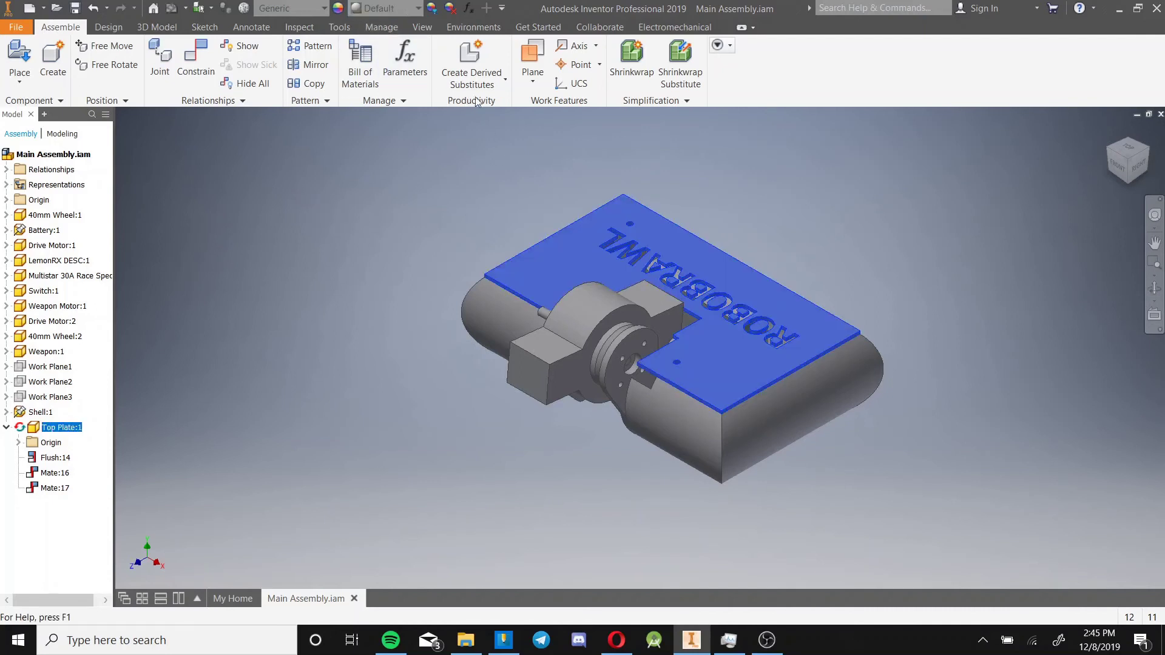
{"action": "left_click", "coordinate": [431, 9]}
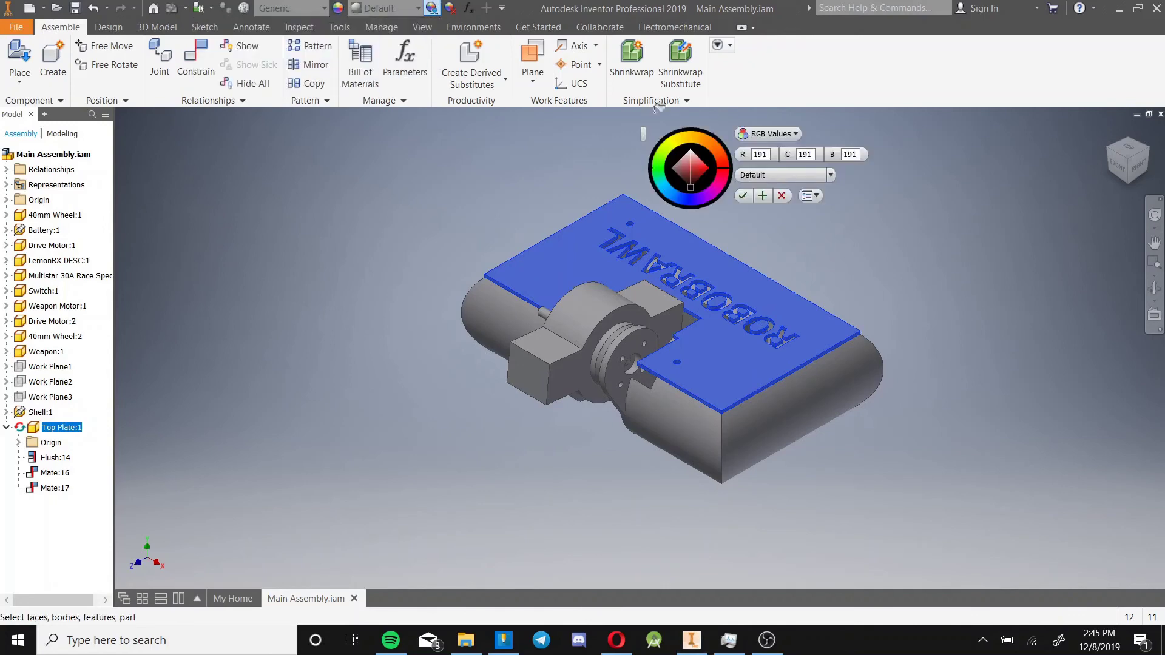
{"action": "left_click_drag", "start_coordinate": [684, 168], "coordinate": [692, 140]}
{"action": "left_click", "coordinate": [686, 358]}
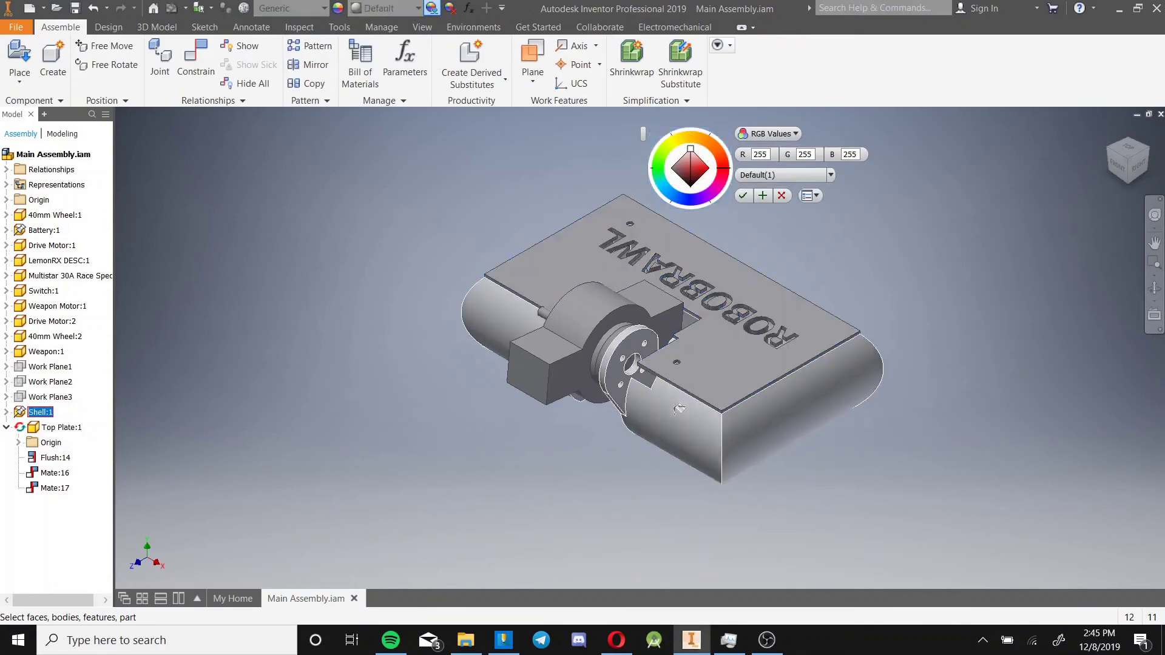
{"action": "left_click", "coordinate": [686, 358], "text": "ctrl"}
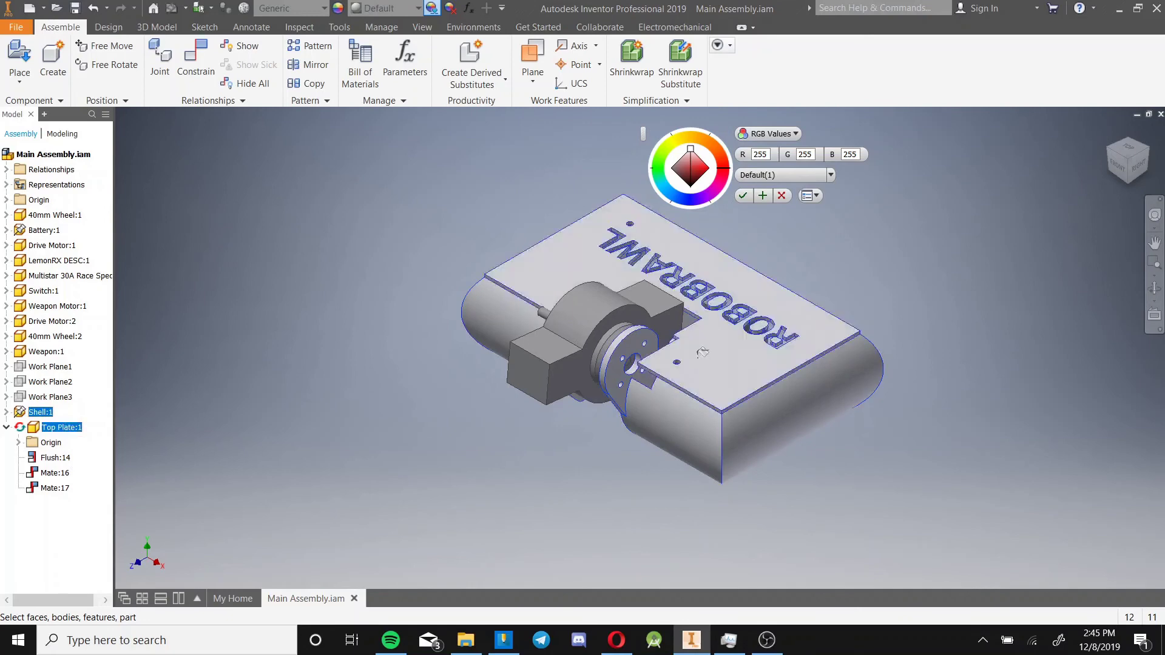
{"action": "left_click", "coordinate": [748, 198]}
Adjust the weapon's appearance colour to black
{"action": "left_click", "coordinate": [598, 314]}
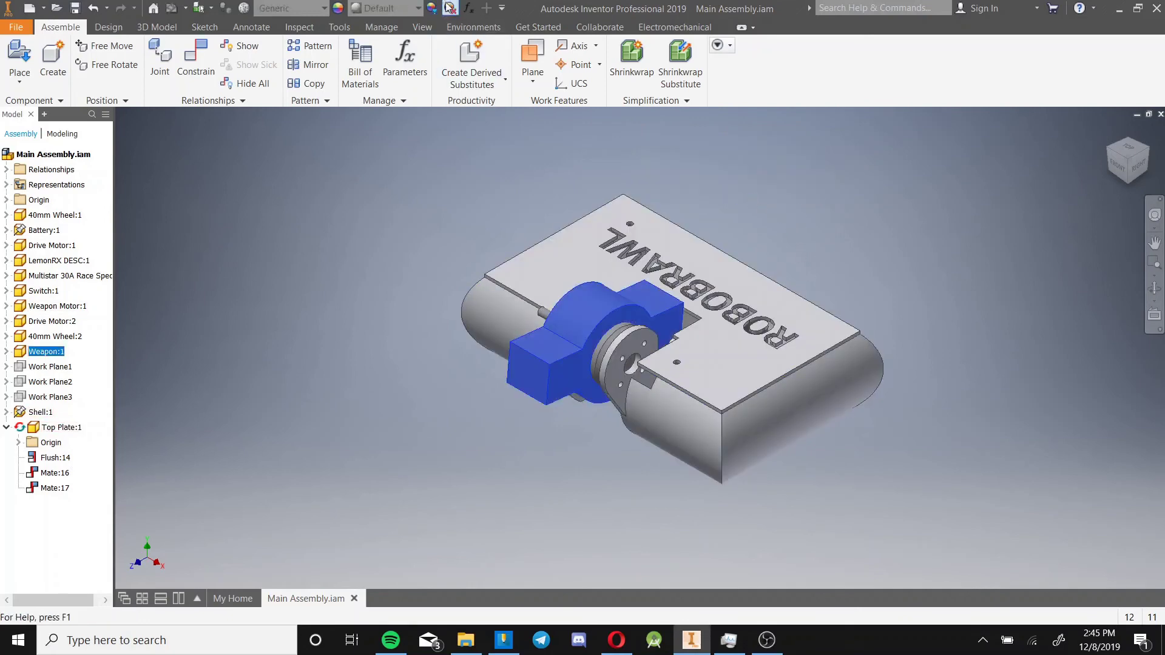
{"action": "left_click", "coordinate": [432, 9]}
{"action": "left_click_drag", "start_coordinate": [689, 164], "coordinate": [687, 185]}
{"action": "left_click", "coordinate": [742, 195]}
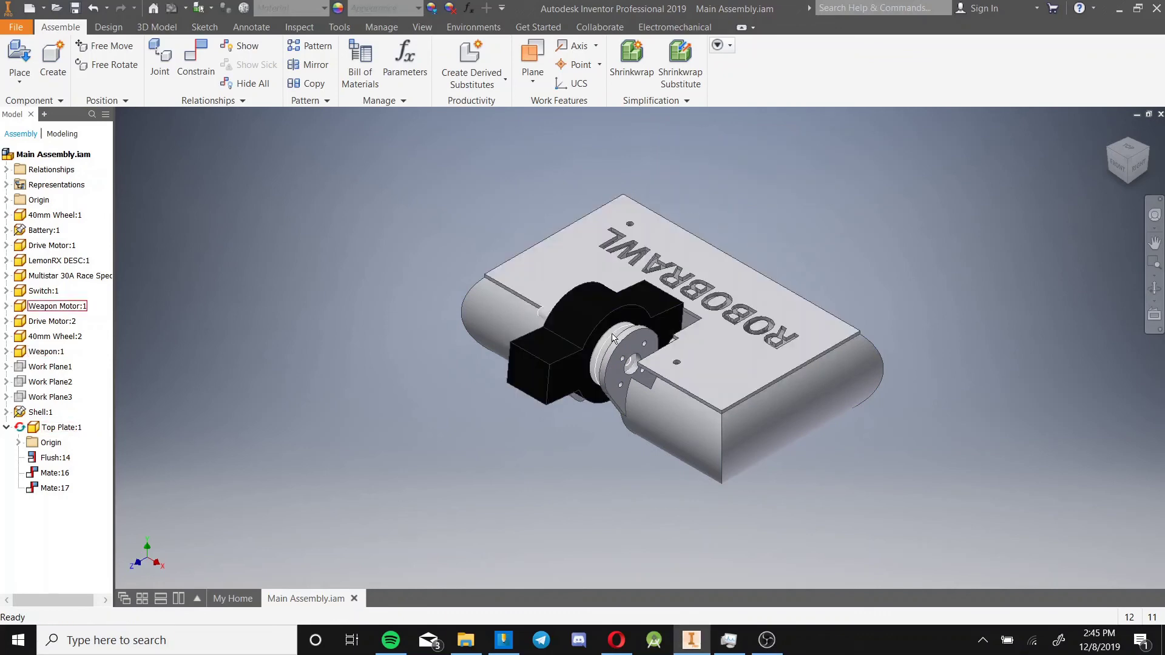
Adjust the weapon motor's appearance colour to dark orange, RGB 209, 90, 0
{"action": "left_click", "coordinate": [432, 9]}
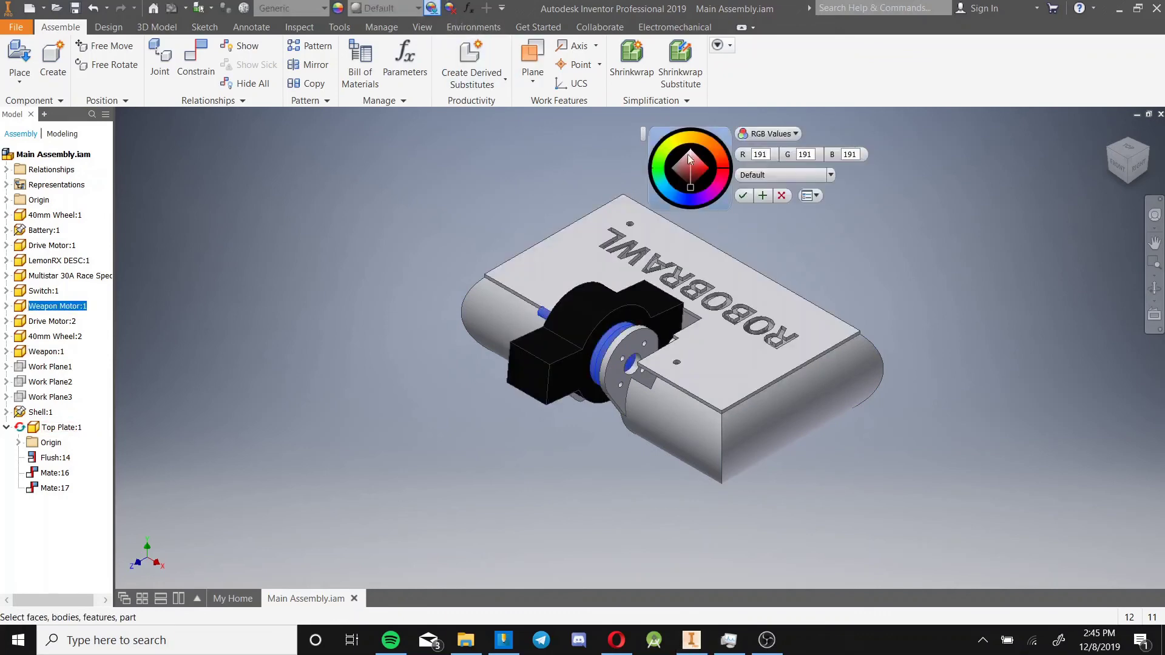
{"action": "left_click", "coordinate": [716, 144]}
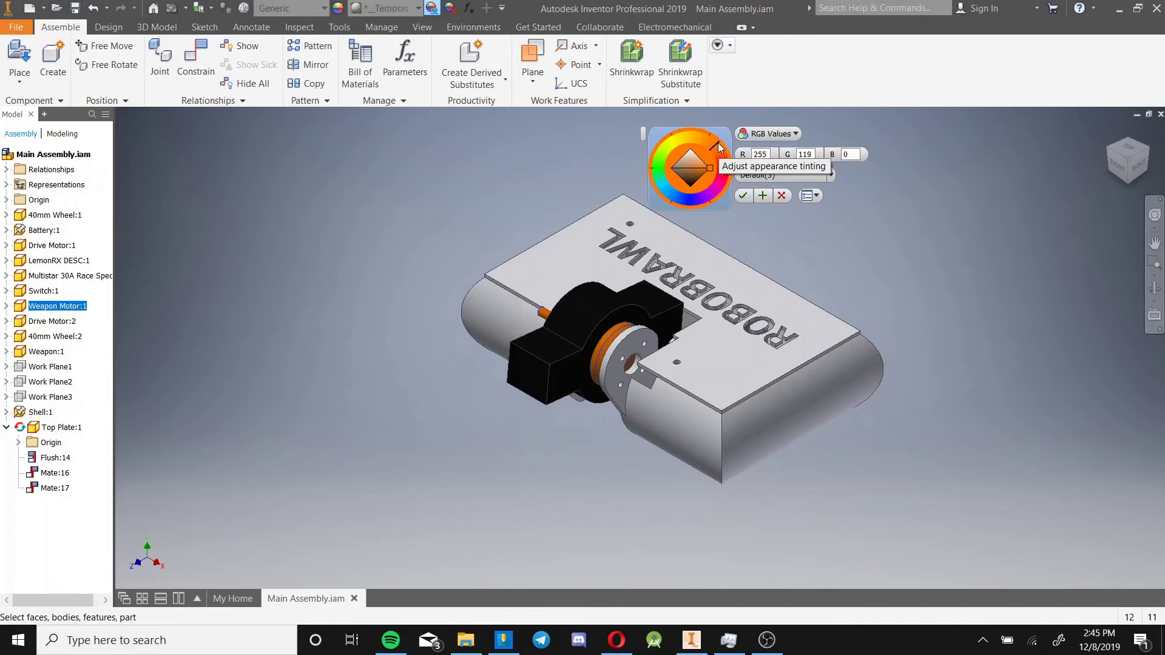
{"action": "left_click_drag", "start_coordinate": [709, 168], "coordinate": [712, 177]}
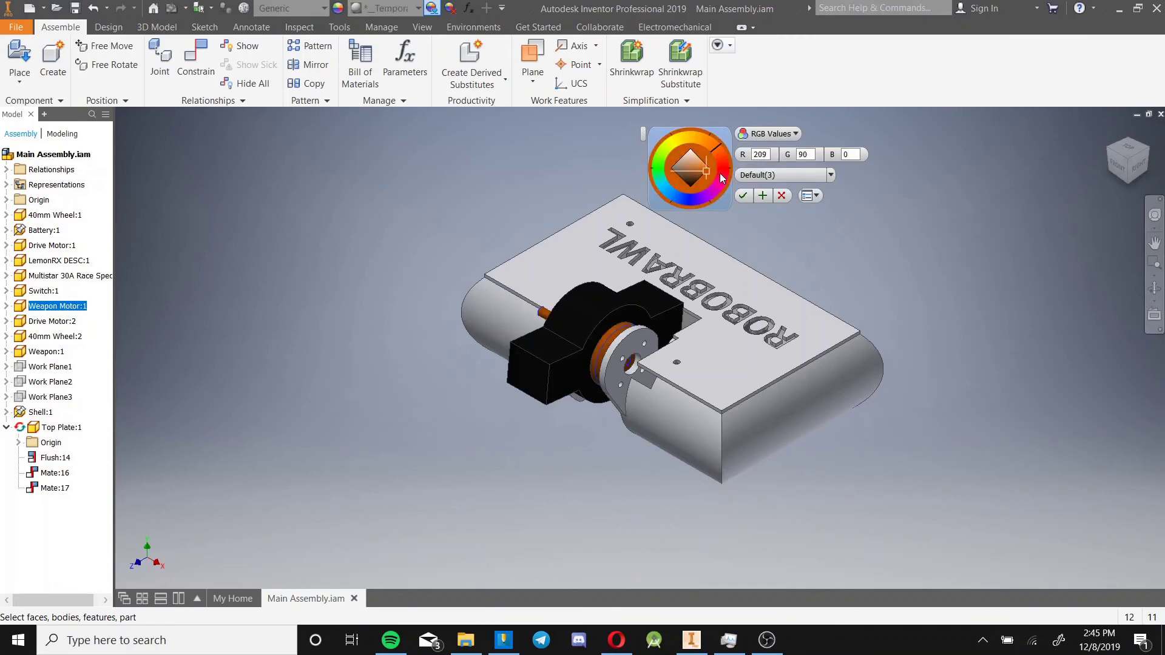
{"action": "left_click", "coordinate": [742, 195]}
{"action": "left_click_drag", "start_coordinate": [682, 294], "coordinate": [1007, 267]}
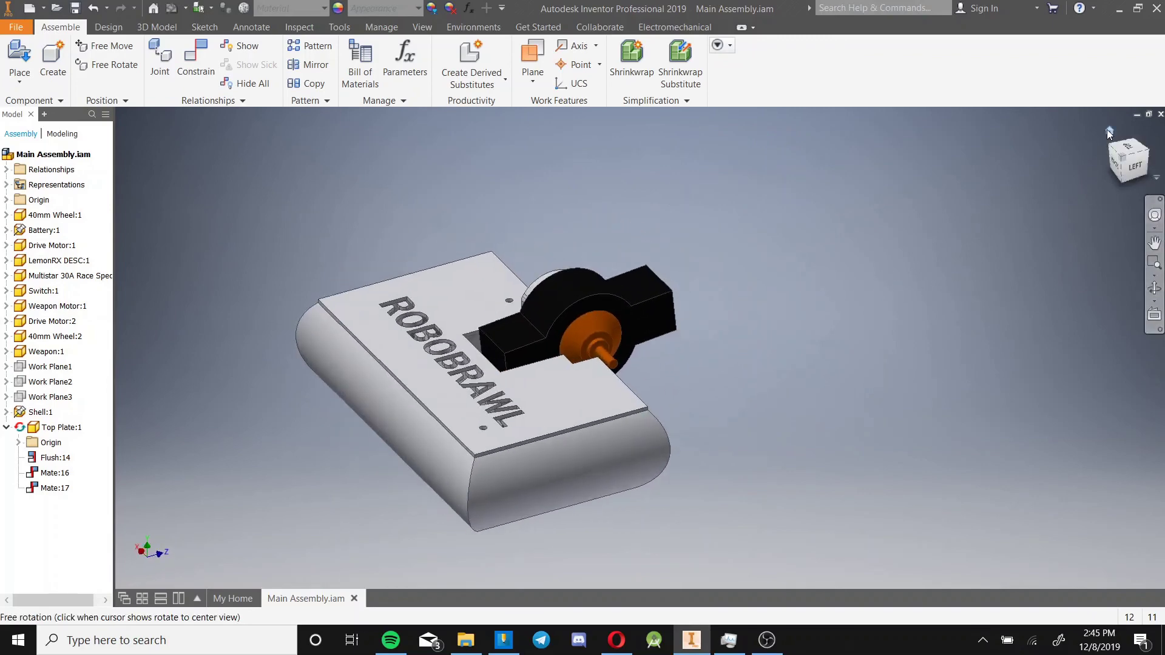
{"action": "left_click", "coordinate": [1109, 181]}
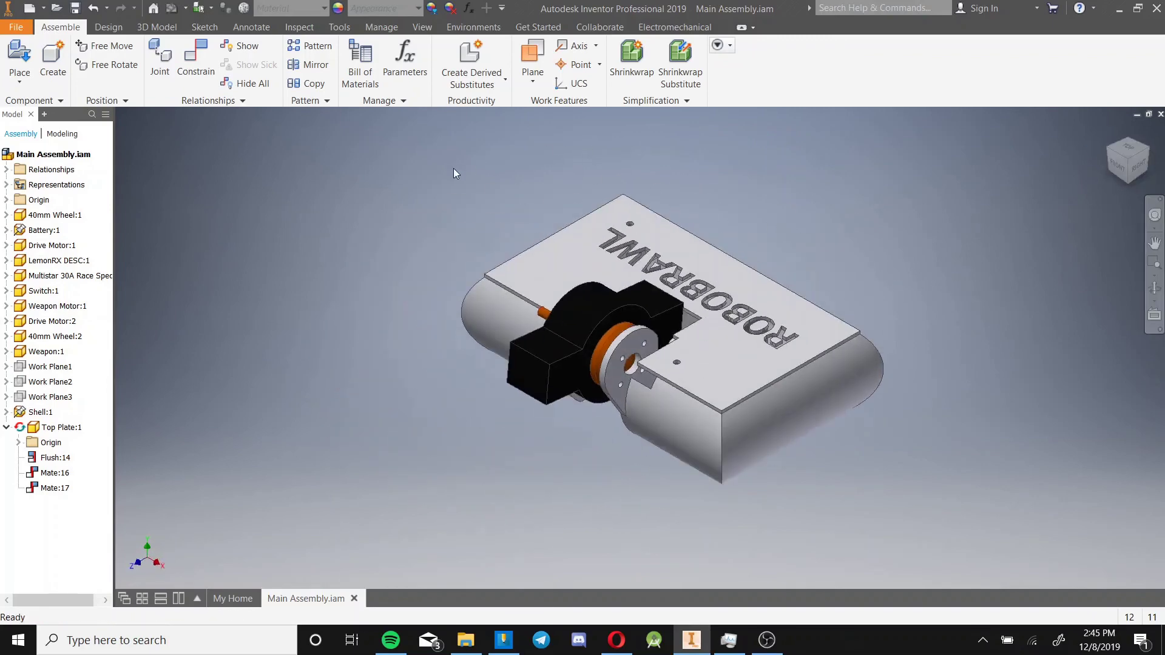
Display the assembly in the Realistic visual style with reflections and shadows turned on
{"action": "left_click", "coordinate": [422, 27]}
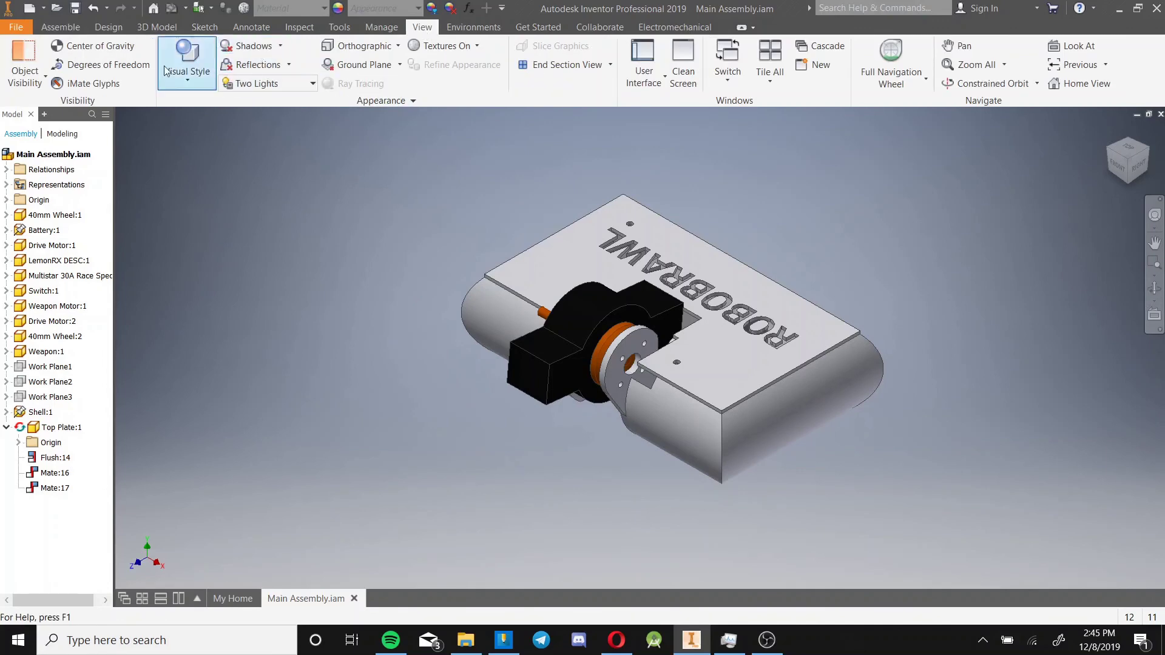
{"action": "left_click", "coordinate": [188, 71]}
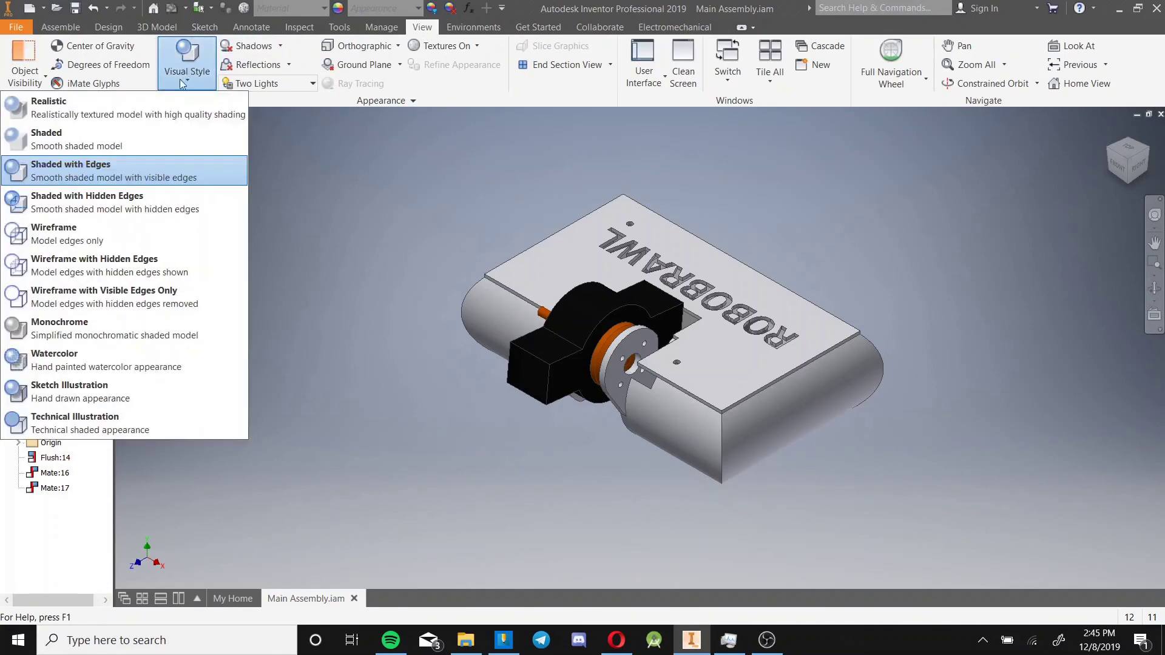
{"action": "left_click", "coordinate": [163, 115]}
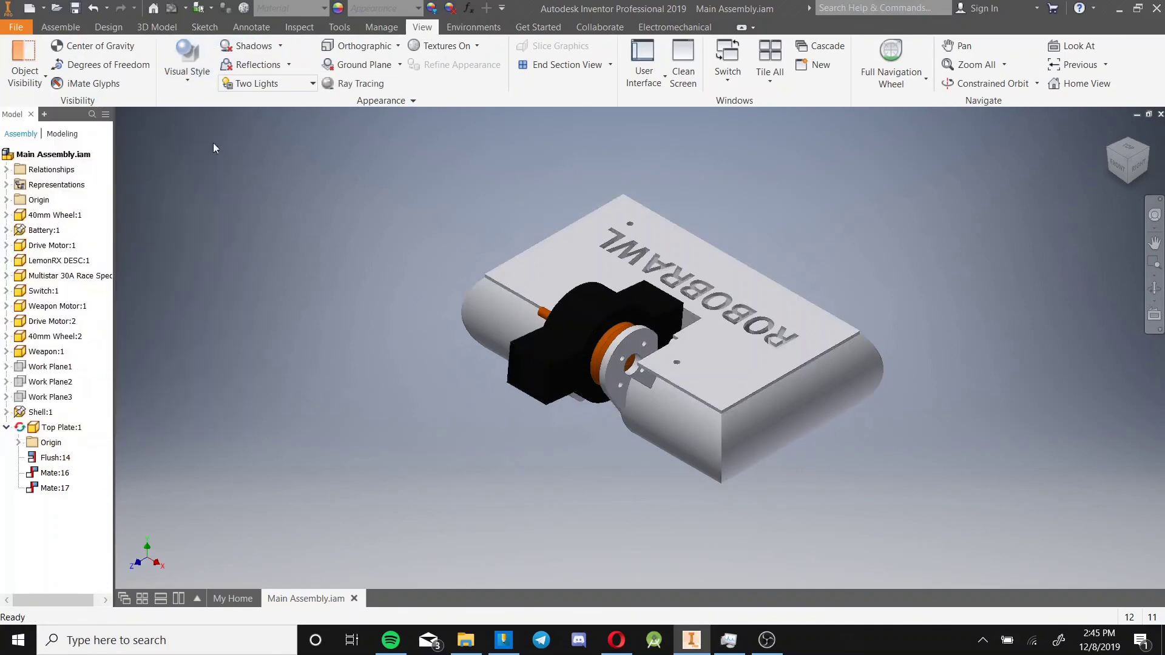
{"action": "left_click", "coordinate": [250, 67]}
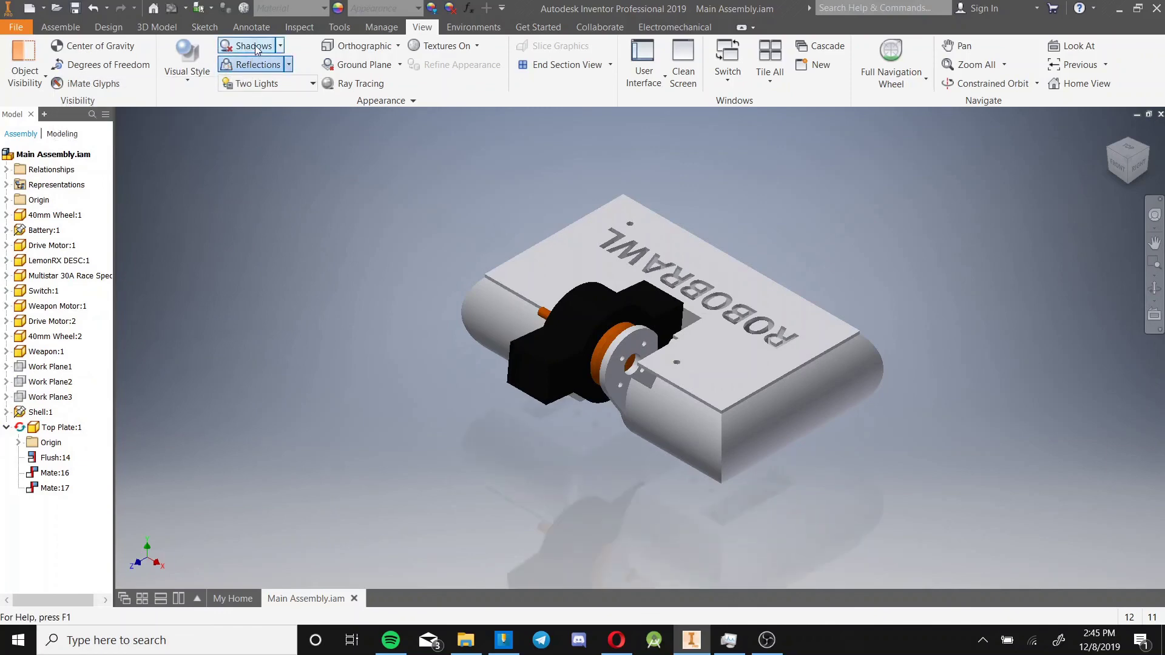
Switch the view projection to Perspective and examine the coloured robot, finishing in the home view
{"action": "left_click", "coordinate": [358, 45]}
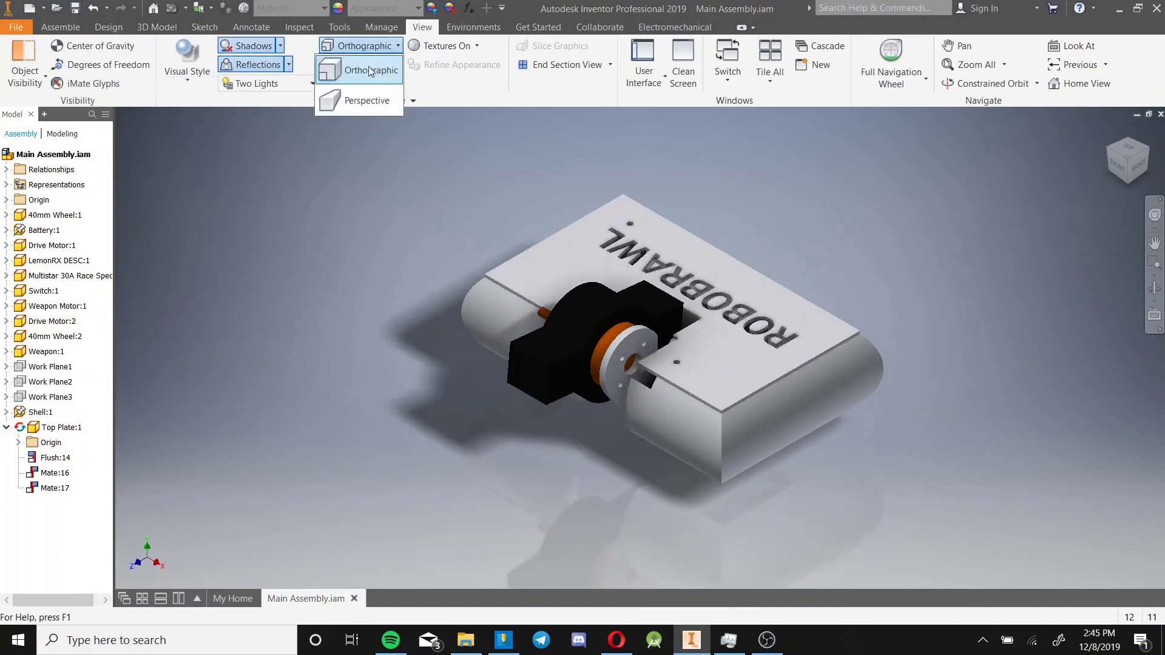
{"action": "left_click", "coordinate": [363, 101]}
{"action": "scroll", "coordinate": [693, 358], "scroll_direction": "up", "scroll_amount": 2}
{"action": "middle_click_drag", "start_coordinate": [692, 358], "coordinate": [876, 350], "text": "shift"}
{"action": "scroll", "coordinate": [726, 353], "scroll_direction": "down", "scroll_amount": 6}
{"action": "middle_click_drag", "start_coordinate": [876, 350], "coordinate": [986, 397]}
{"action": "scroll", "coordinate": [952, 349], "scroll_direction": "up", "scroll_amount": 3}
{"action": "middle_click_drag", "start_coordinate": [874, 323], "coordinate": [894, 341], "text": "shift"}
{"action": "left_click_drag", "start_coordinate": [1130, 159], "coordinate": [775, 258]}
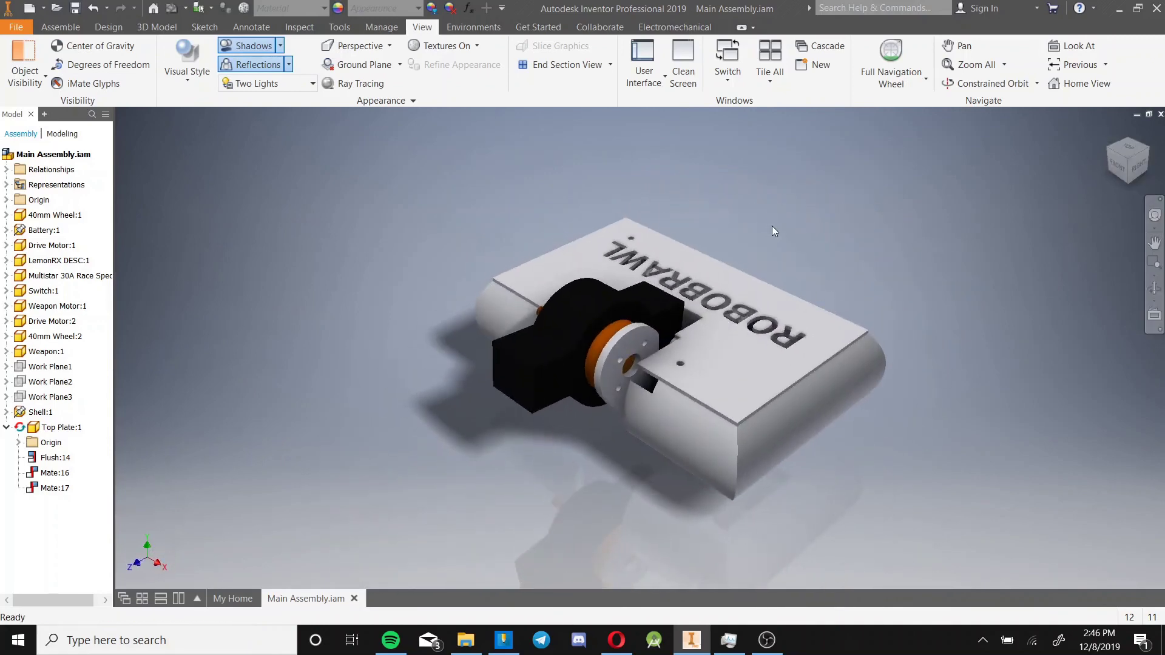